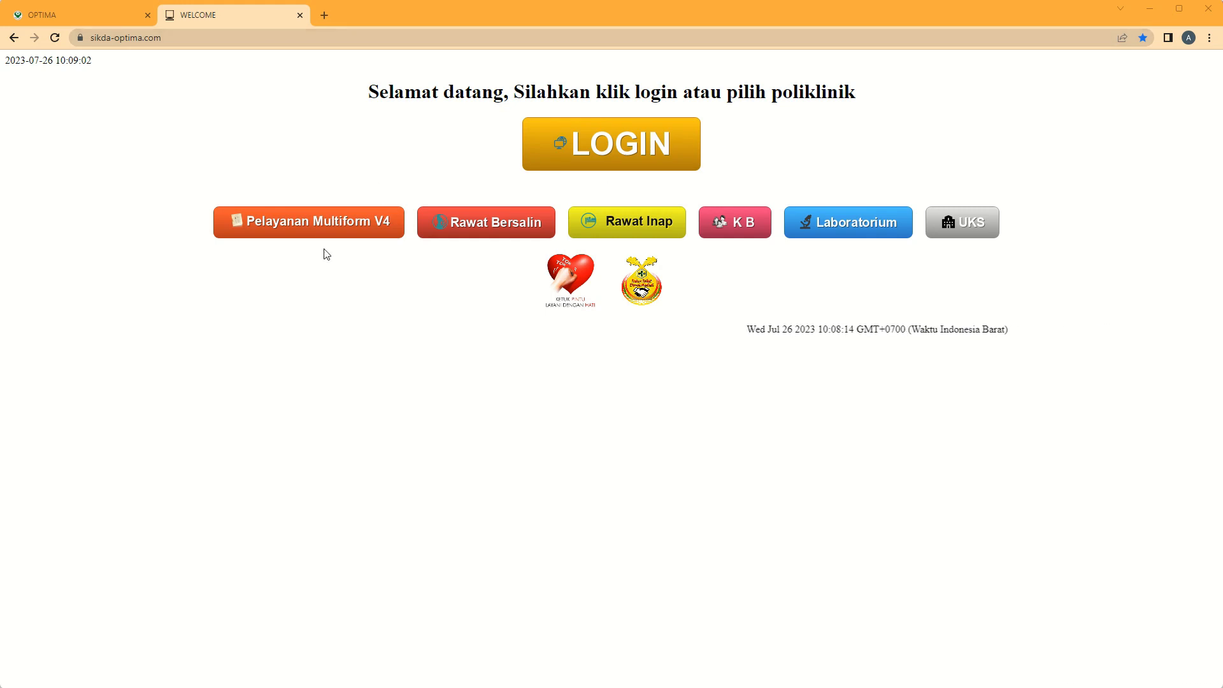
Step: Log into Pelayanan Multiform V4 as Dokter using the saved email and password
{"action": "left_click", "coordinate": [357, 231]}
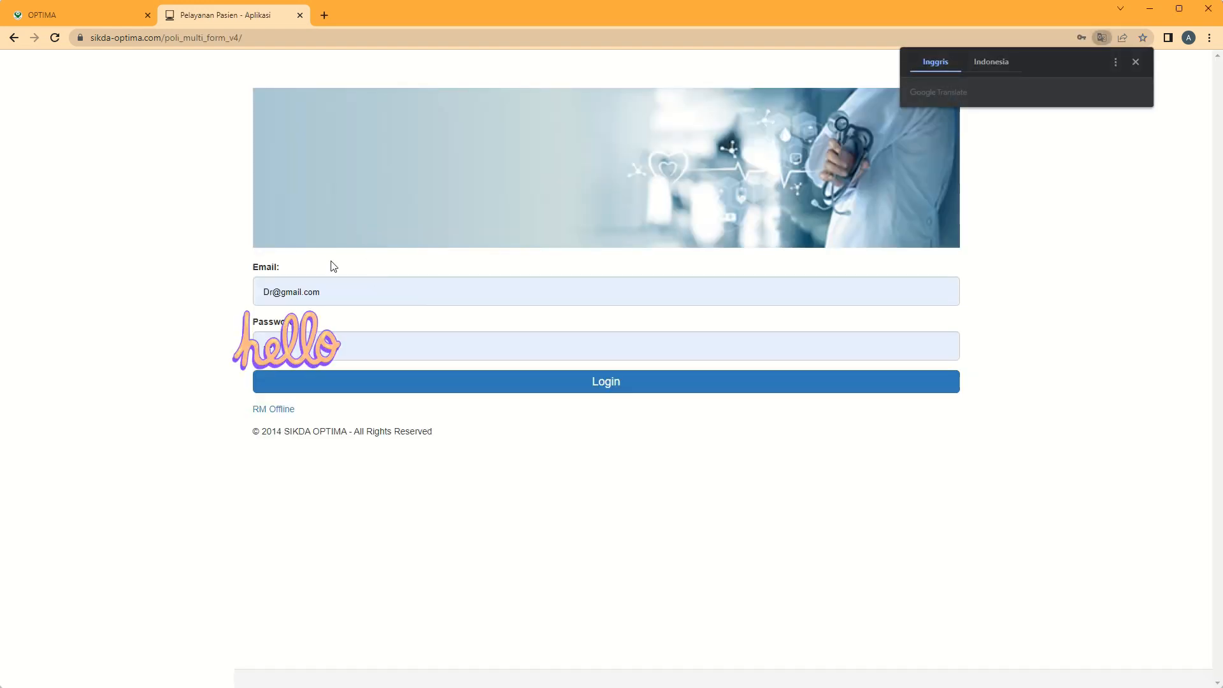
{"action": "left_click", "coordinate": [1136, 62]}
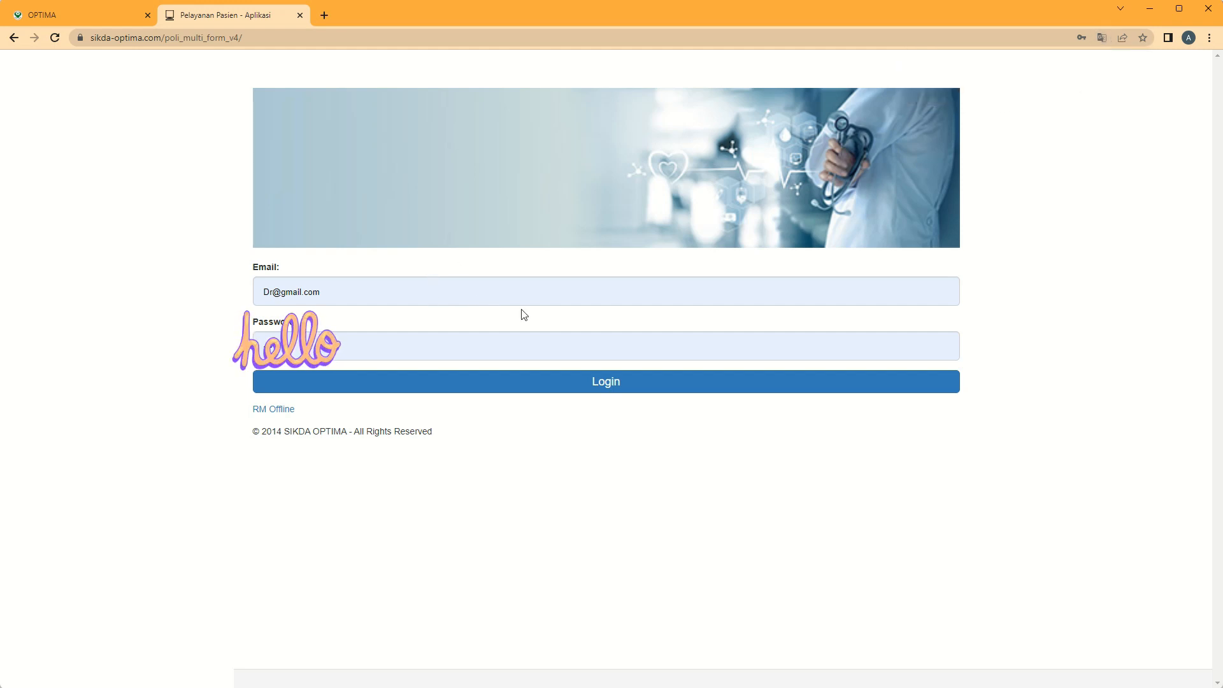
{"action": "left_click", "coordinate": [665, 386]}
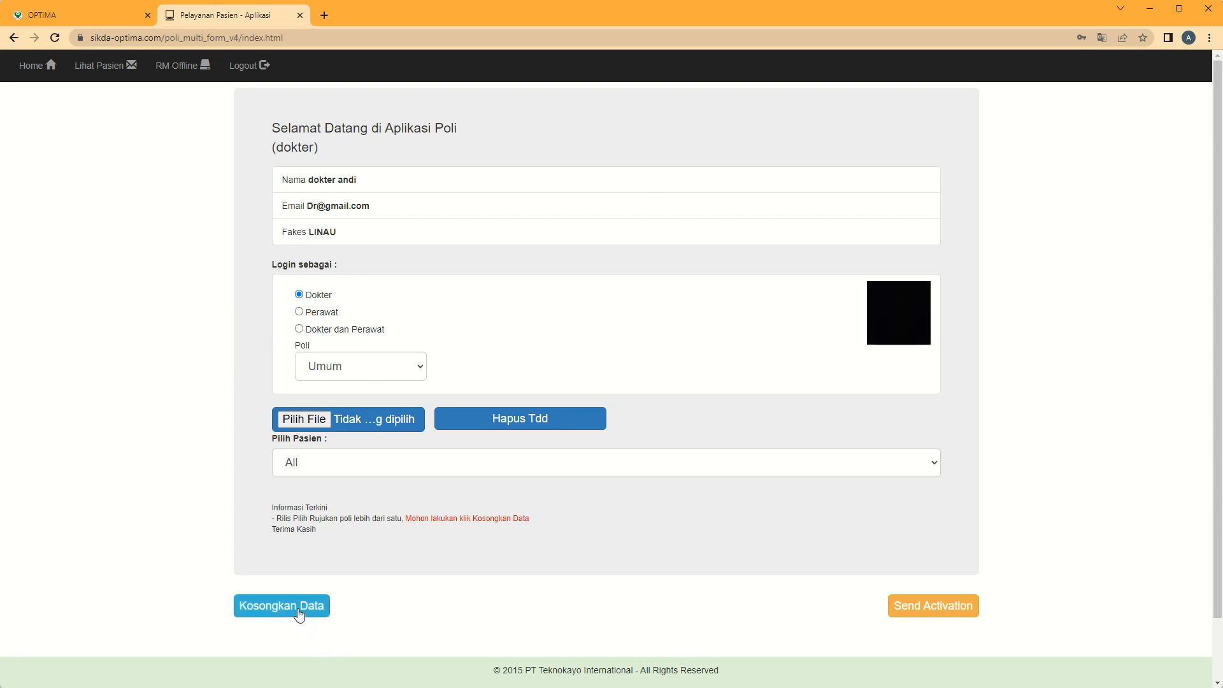
Step: Clear the stored local data, switch the role to Dokter dan Perawat for Poli Umum, and open the patient list
{"action": "left_click", "coordinate": [299, 615]}
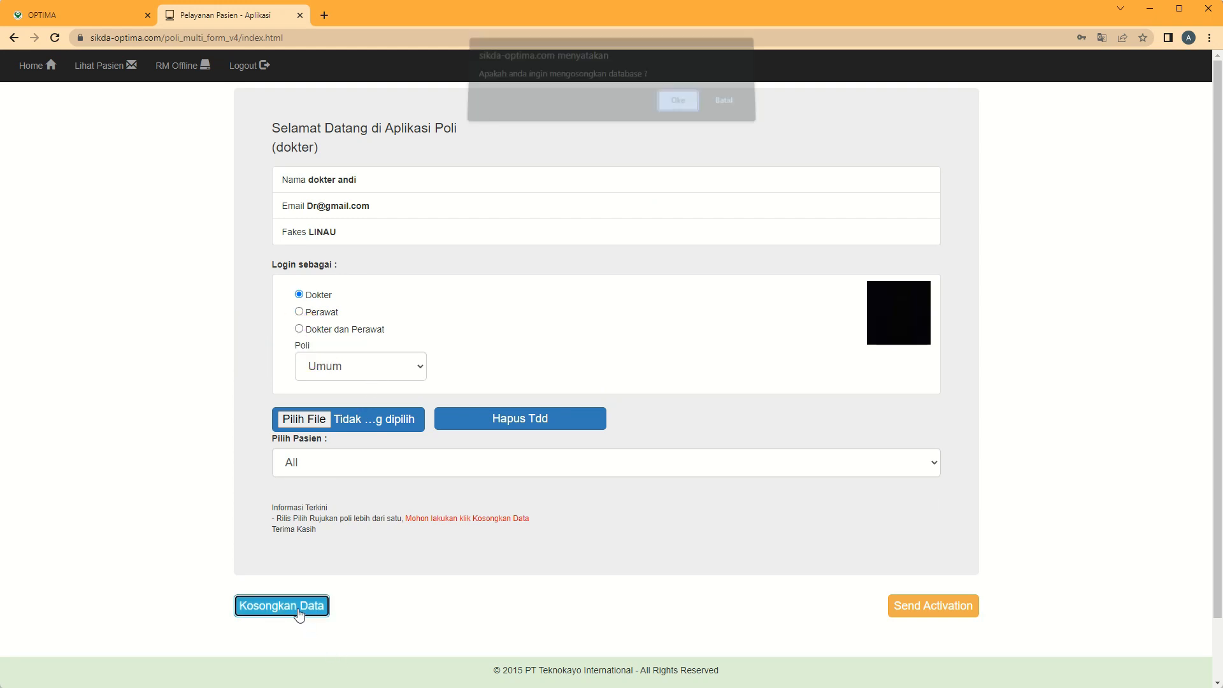
{"action": "left_click", "coordinate": [675, 110]}
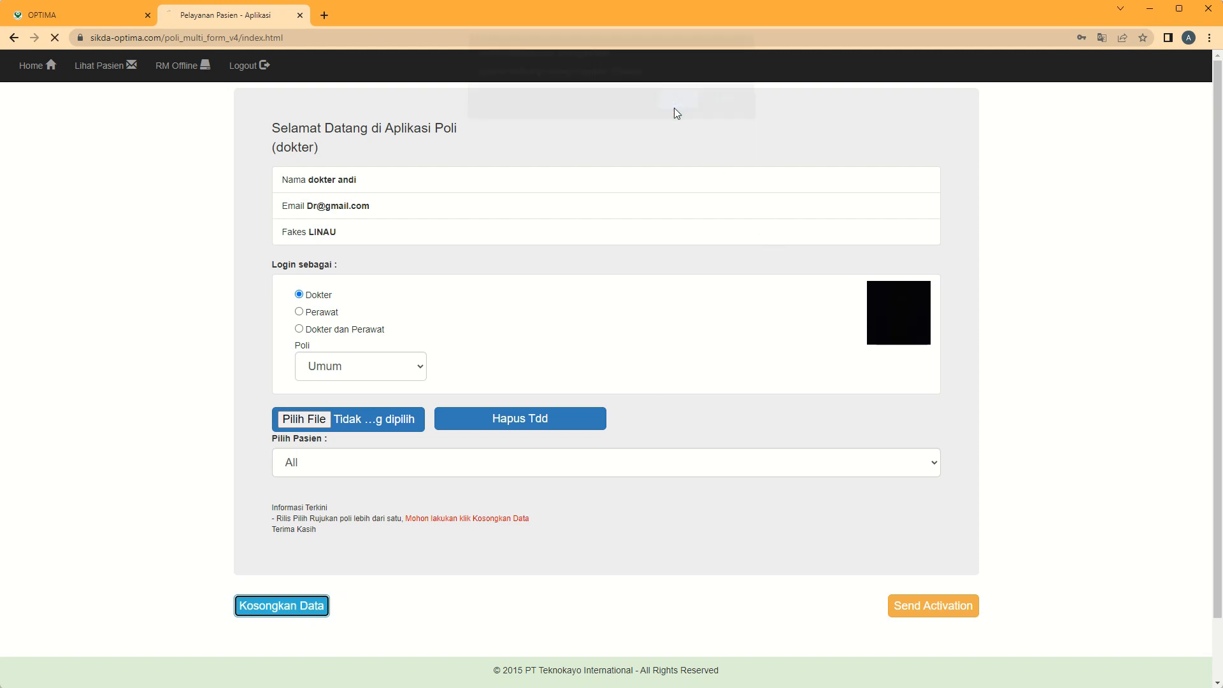
{"action": "left_click", "coordinate": [299, 330]}
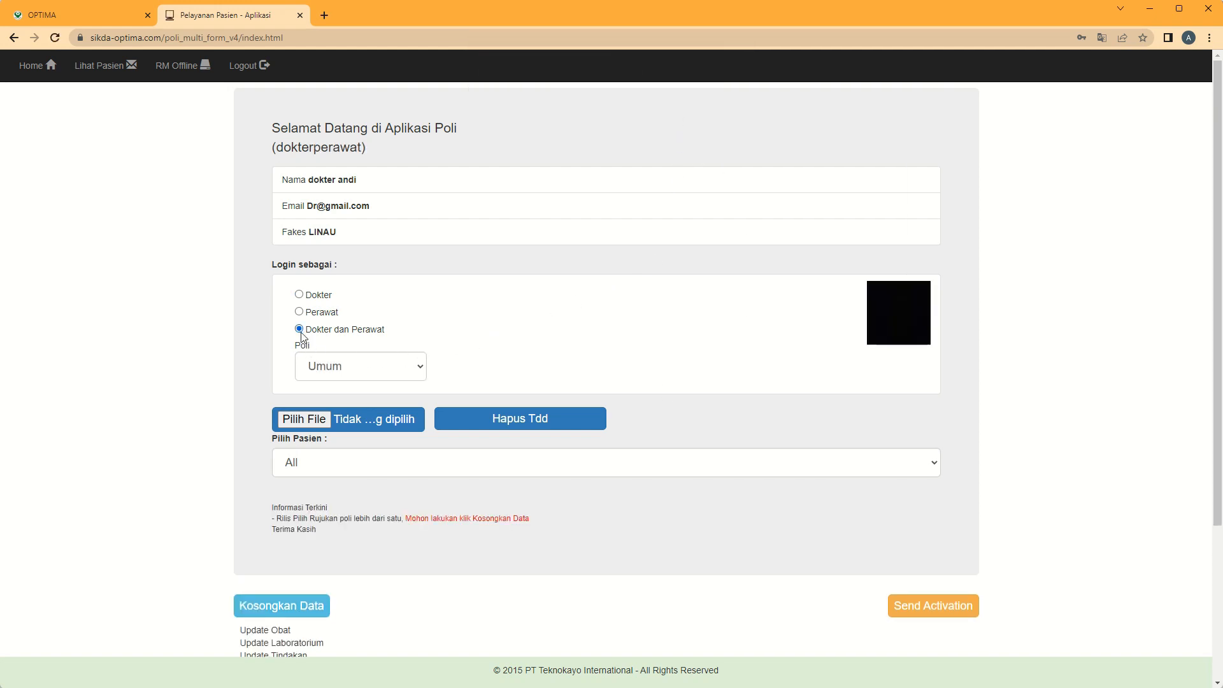
{"action": "left_click", "coordinate": [420, 372]}
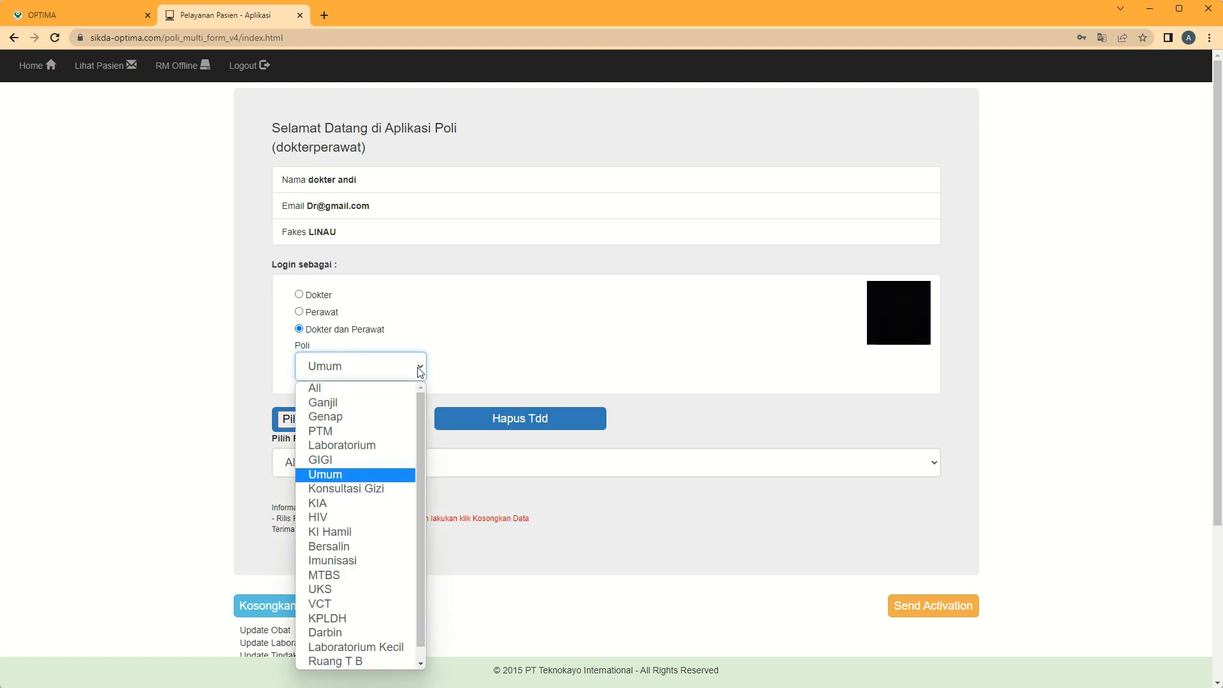
{"action": "left_click", "coordinate": [357, 473]}
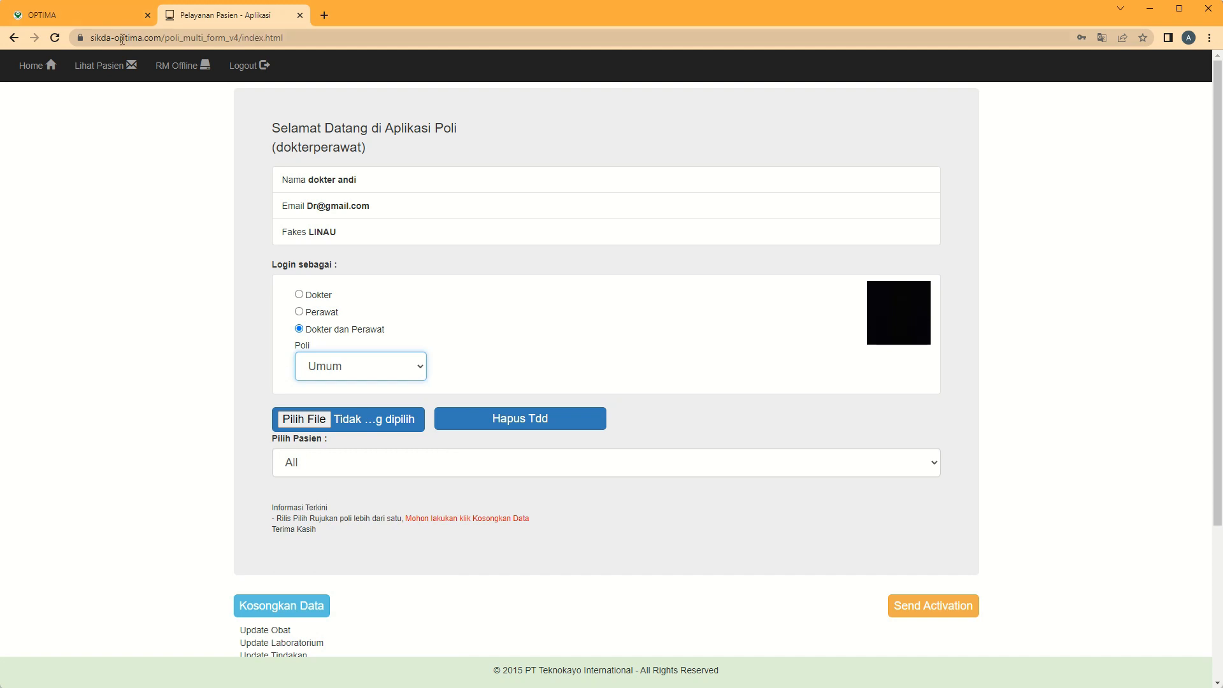
{"action": "left_click", "coordinate": [99, 67]}
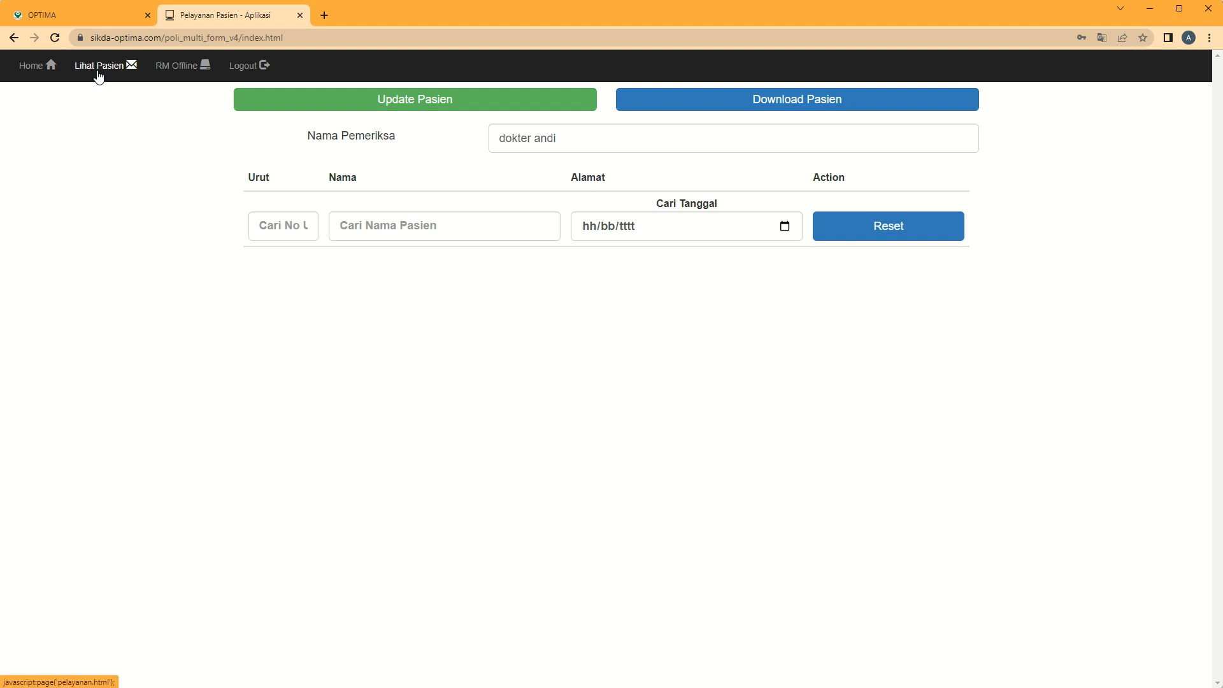
Step: Download the patients visiting on 25/07/2023 and open Patient 3's visit record for editing
{"action": "left_click", "coordinate": [537, 96]}
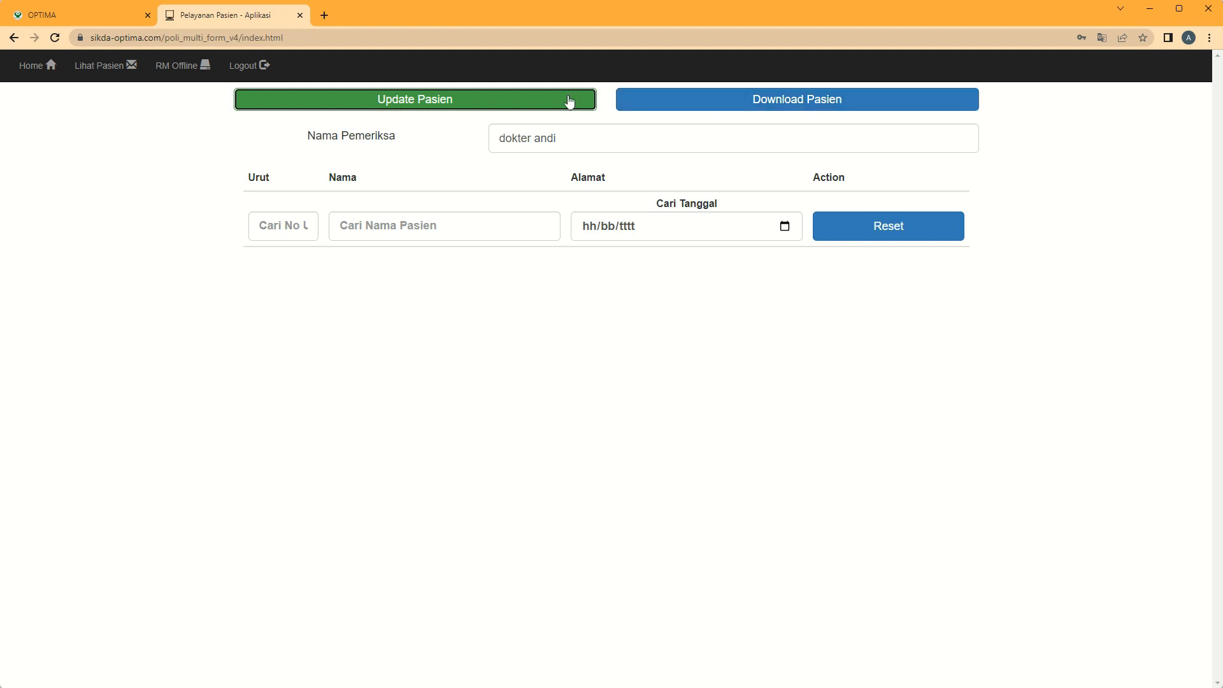
{"action": "left_click", "coordinate": [785, 227]}
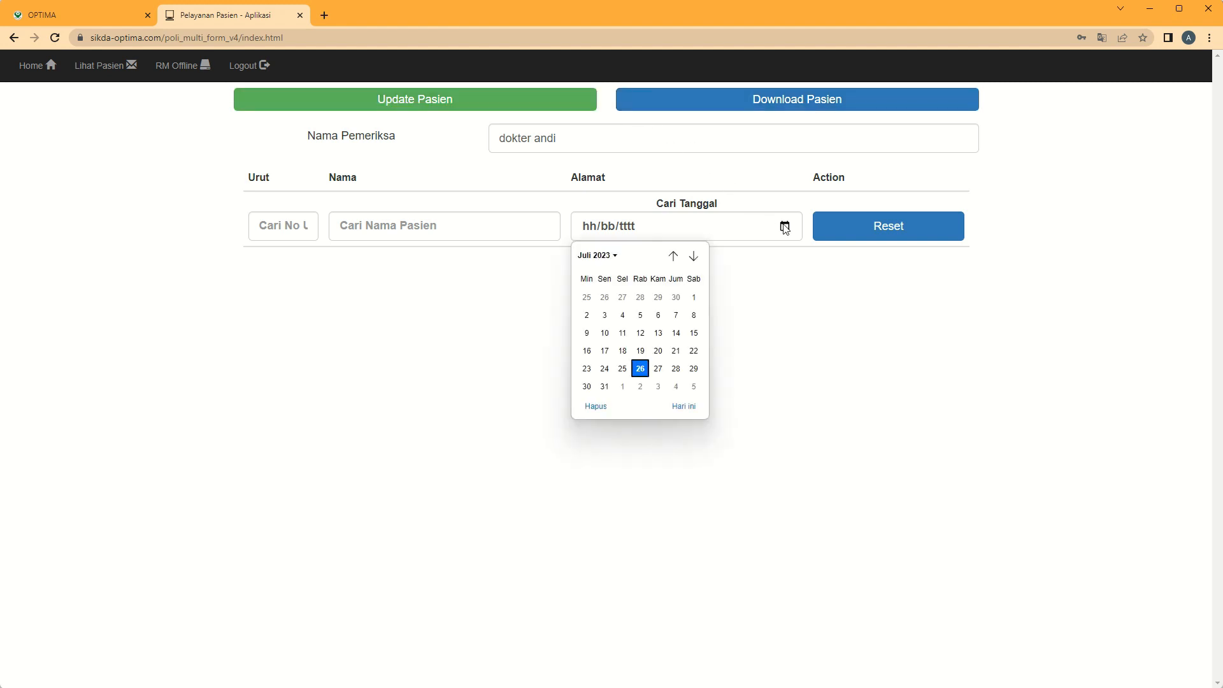
{"action": "left_click", "coordinate": [623, 370]}
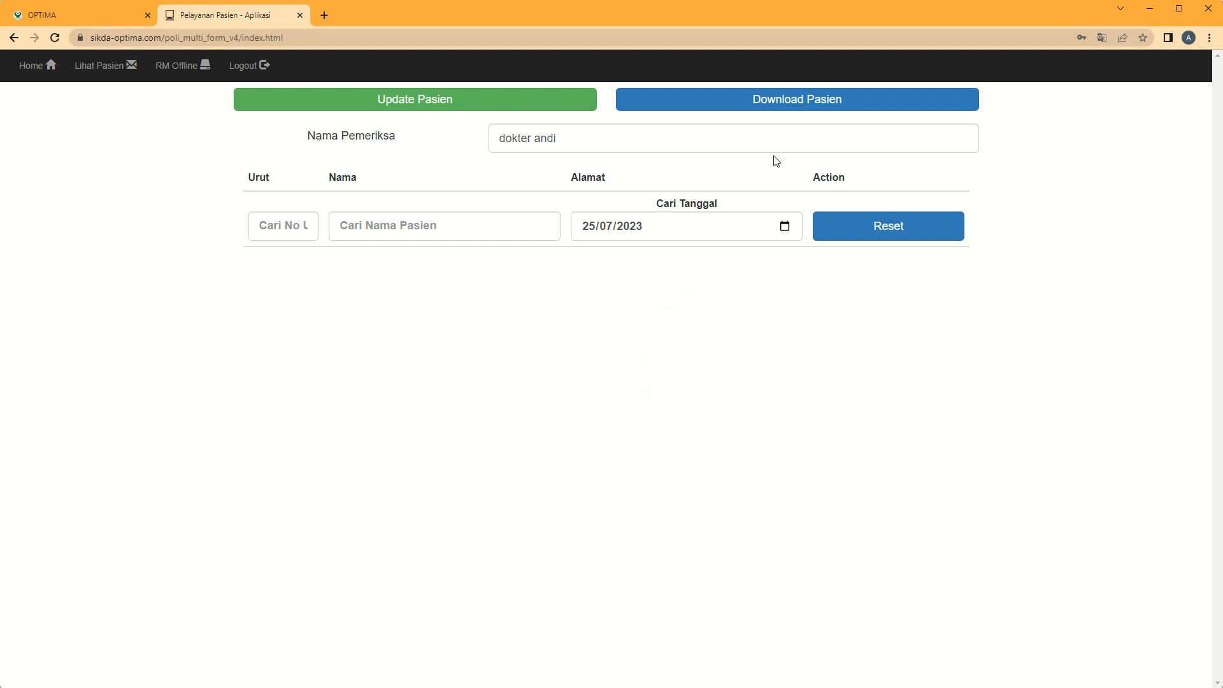
{"action": "left_click", "coordinate": [858, 109]}
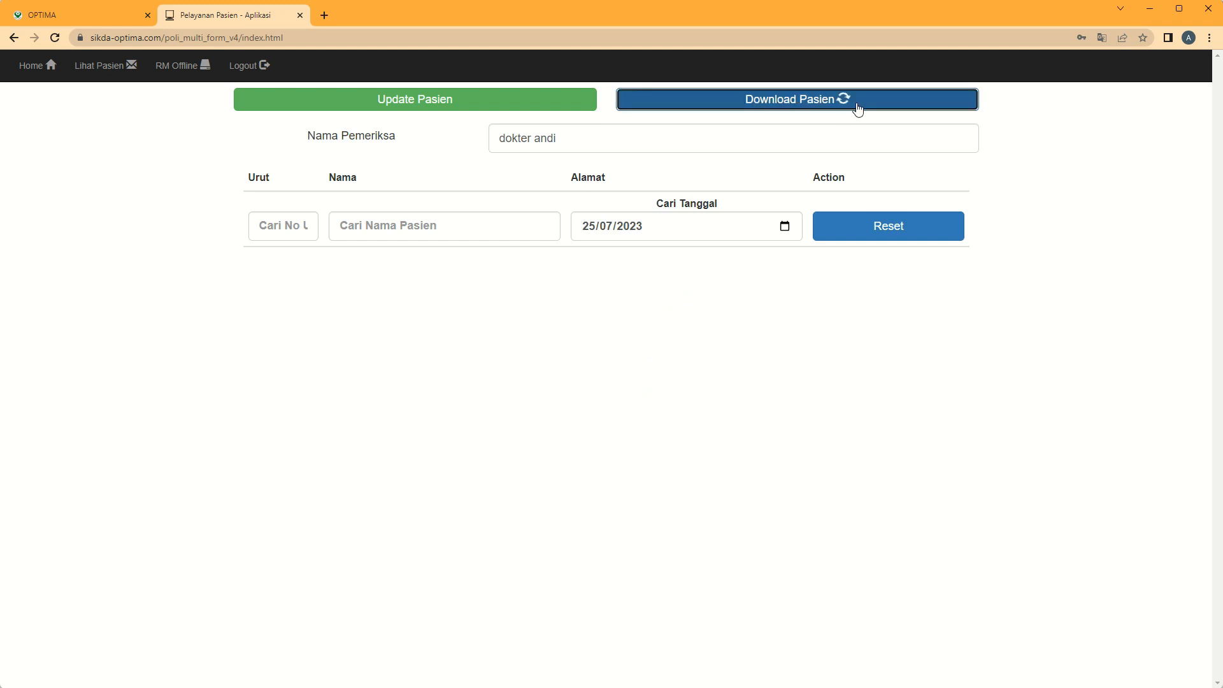
{"action": "left_click", "coordinate": [526, 107]}
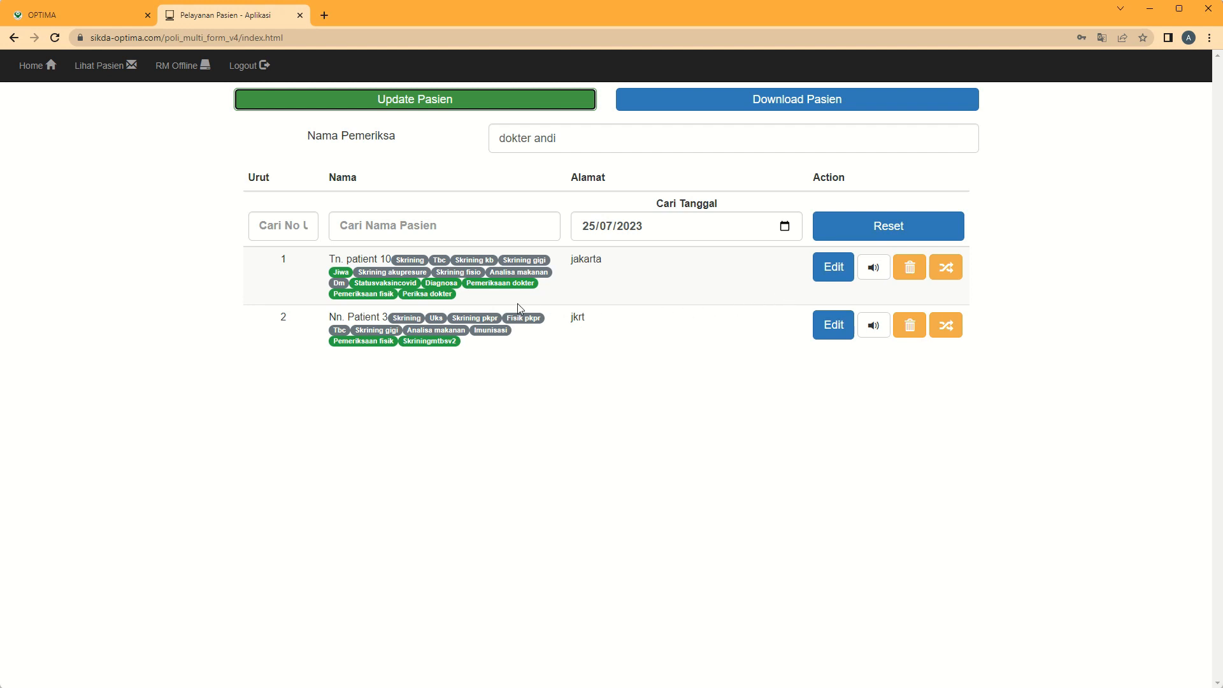
{"action": "left_click", "coordinate": [831, 333]}
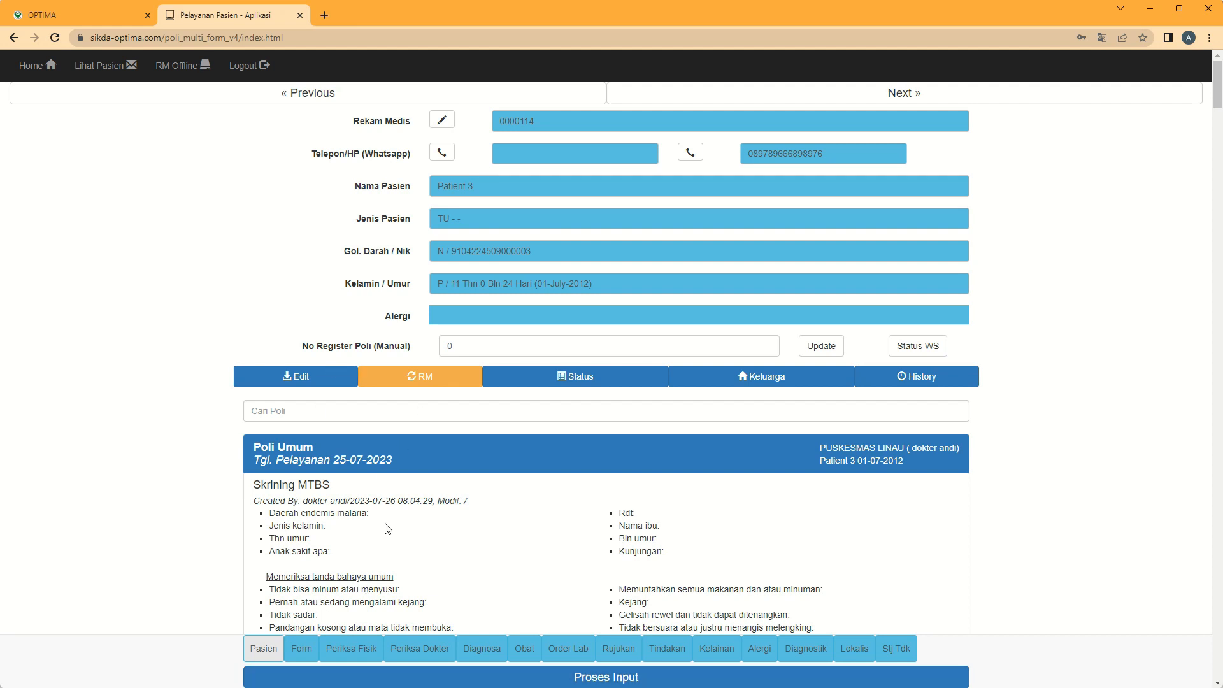
{"action": "scroll", "coordinate": [384, 535], "scroll_direction": "down", "scroll_amount": 3}
{"action": "scroll", "coordinate": [384, 534], "scroll_direction": "down", "scroll_amount": 7}
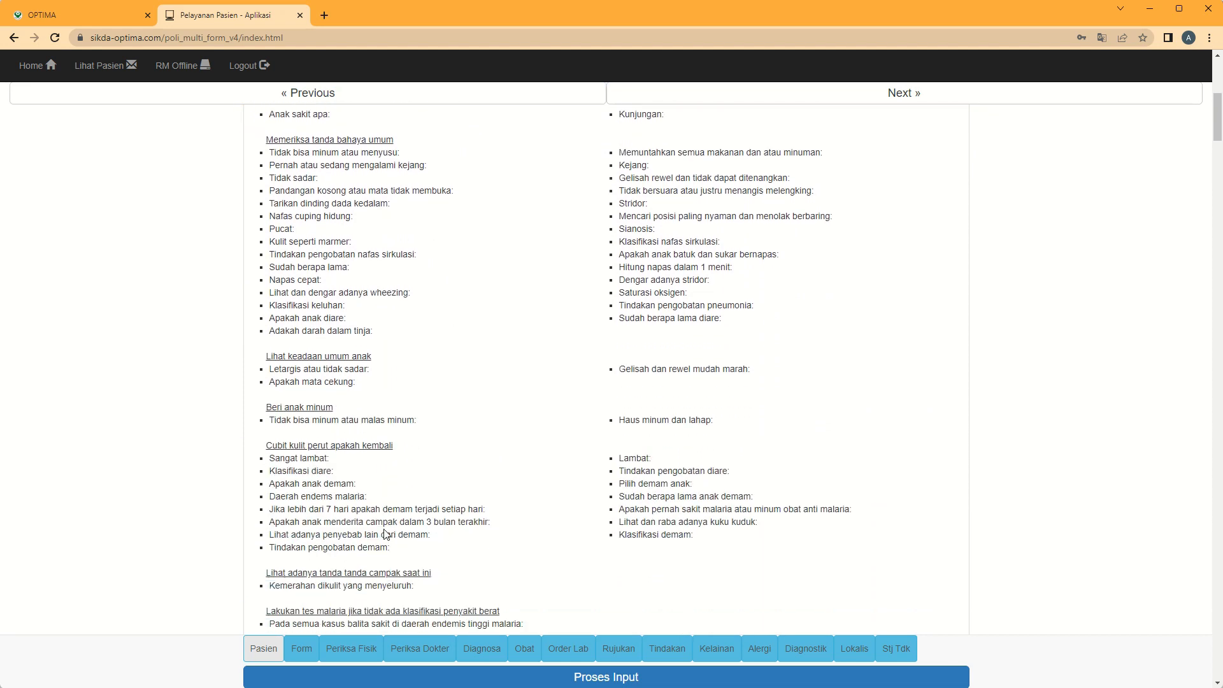
{"action": "scroll", "coordinate": [387, 531], "scroll_direction": "down", "scroll_amount": 1}
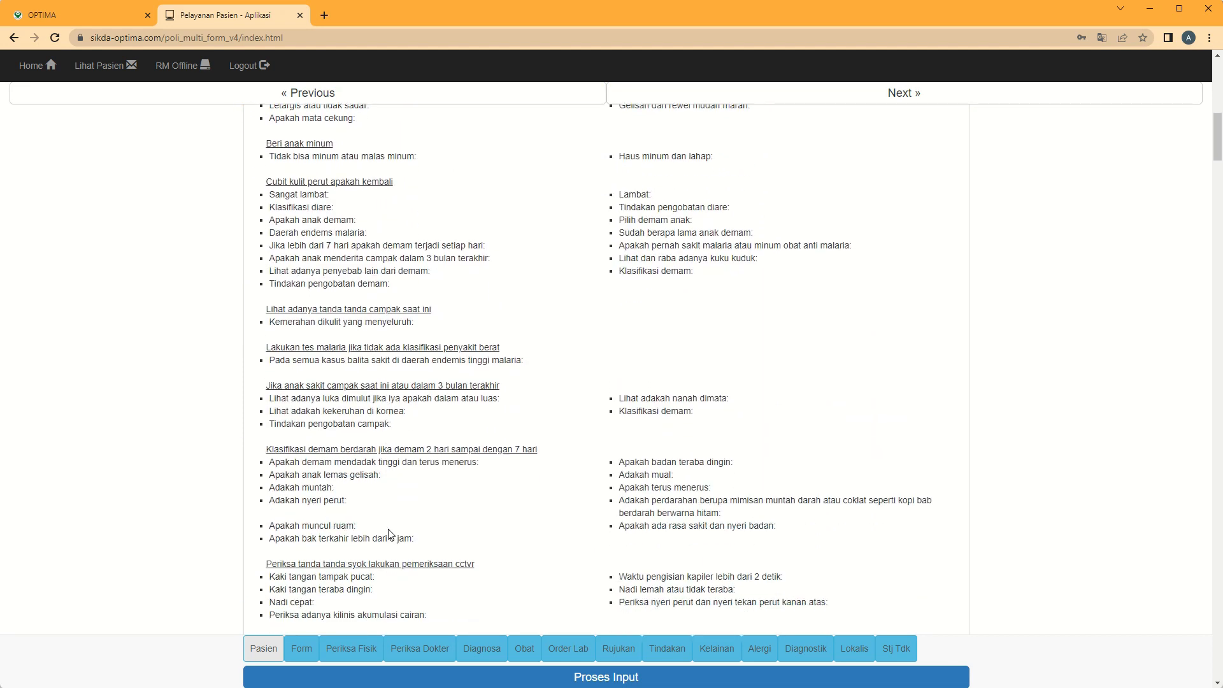
{"action": "scroll", "coordinate": [392, 532], "scroll_direction": "up", "scroll_amount": 7}
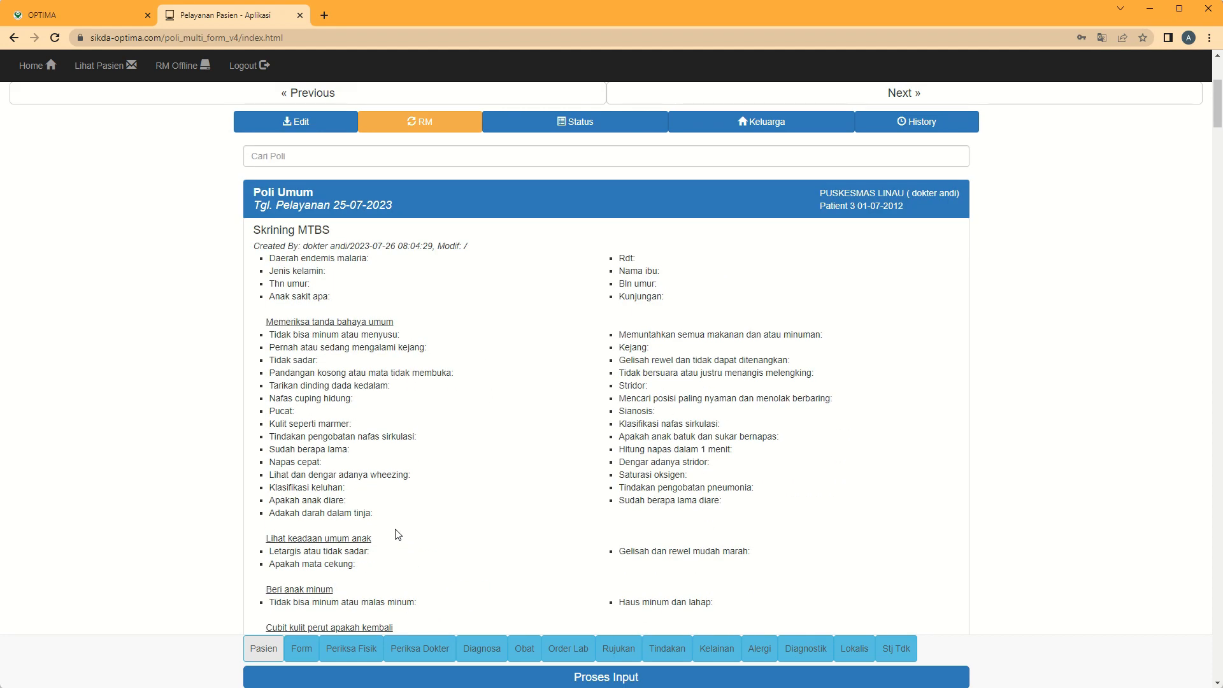
{"action": "scroll", "coordinate": [398, 534], "scroll_direction": "down", "scroll_amount": 3}
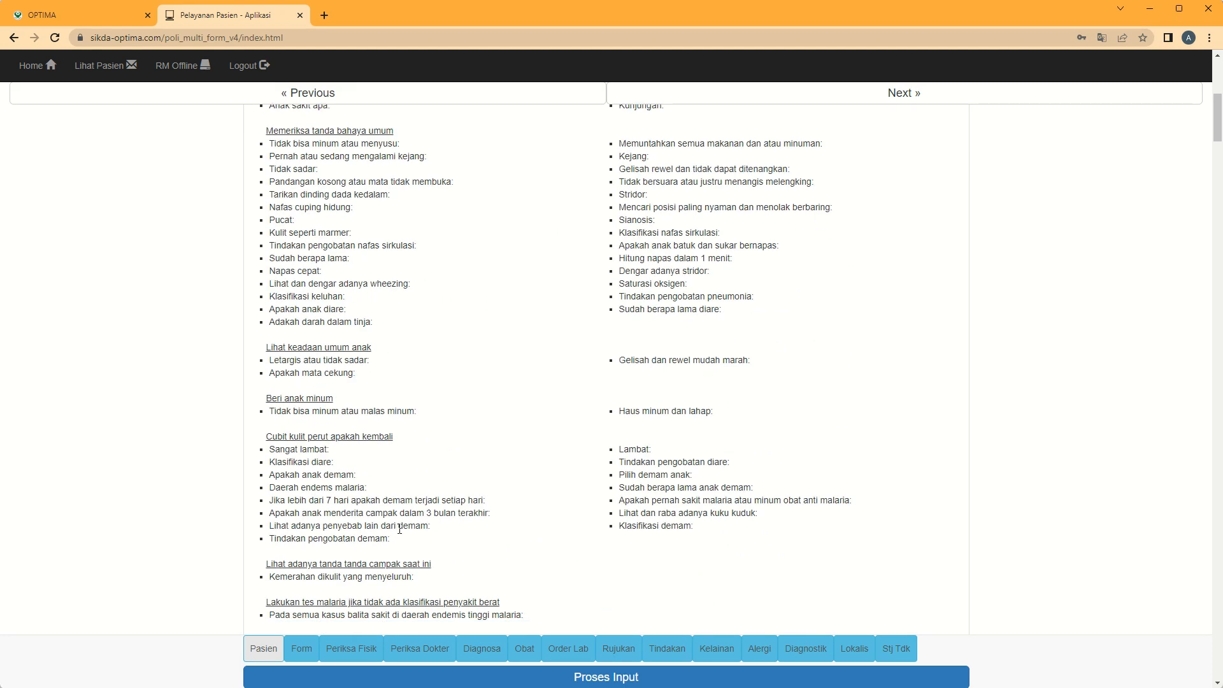
{"action": "scroll", "coordinate": [400, 529], "scroll_direction": "down", "scroll_amount": 7}
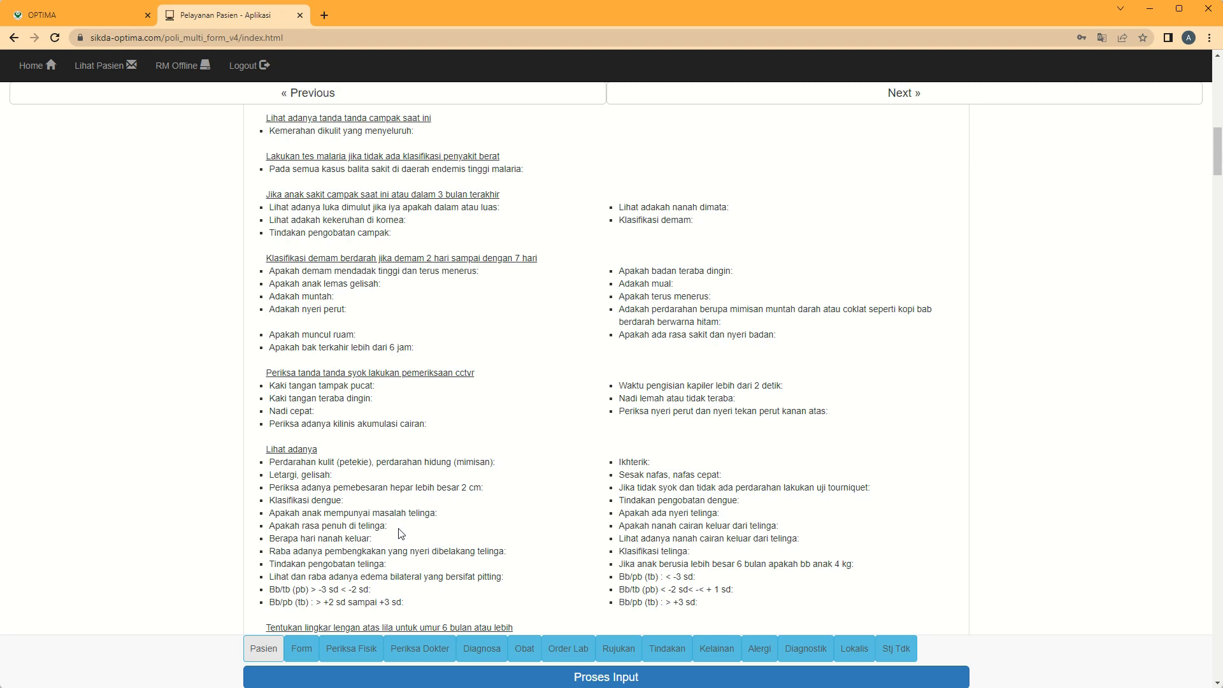
{"action": "scroll", "coordinate": [401, 532], "scroll_direction": "up", "scroll_amount": 12}
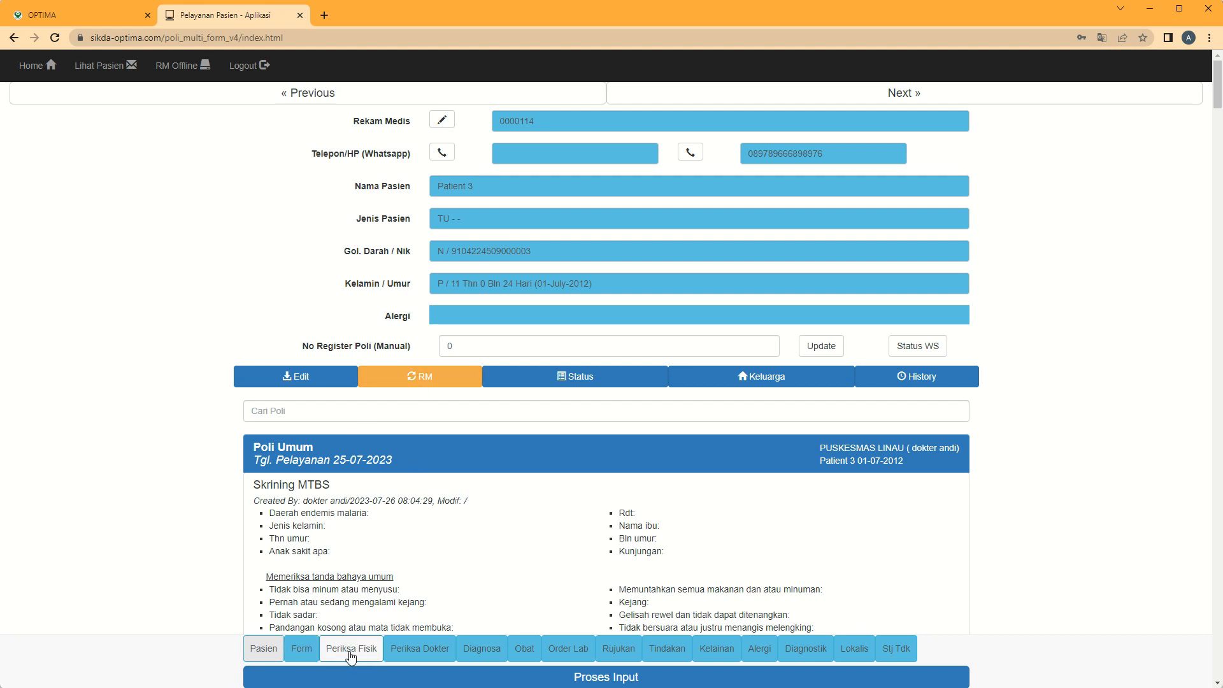
Step: Review the GIGI dental form's tooth chart, then go back to the list of forms
{"action": "left_click", "coordinate": [304, 650]}
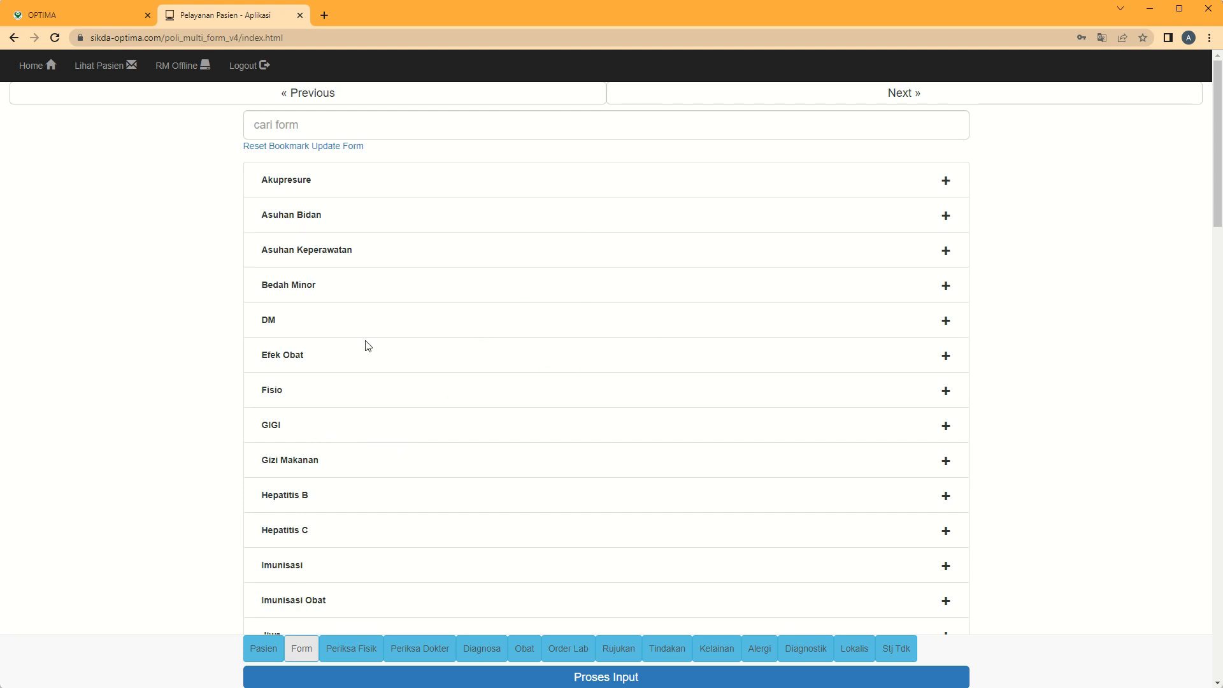
{"action": "scroll", "coordinate": [350, 403], "scroll_direction": "down", "scroll_amount": 2}
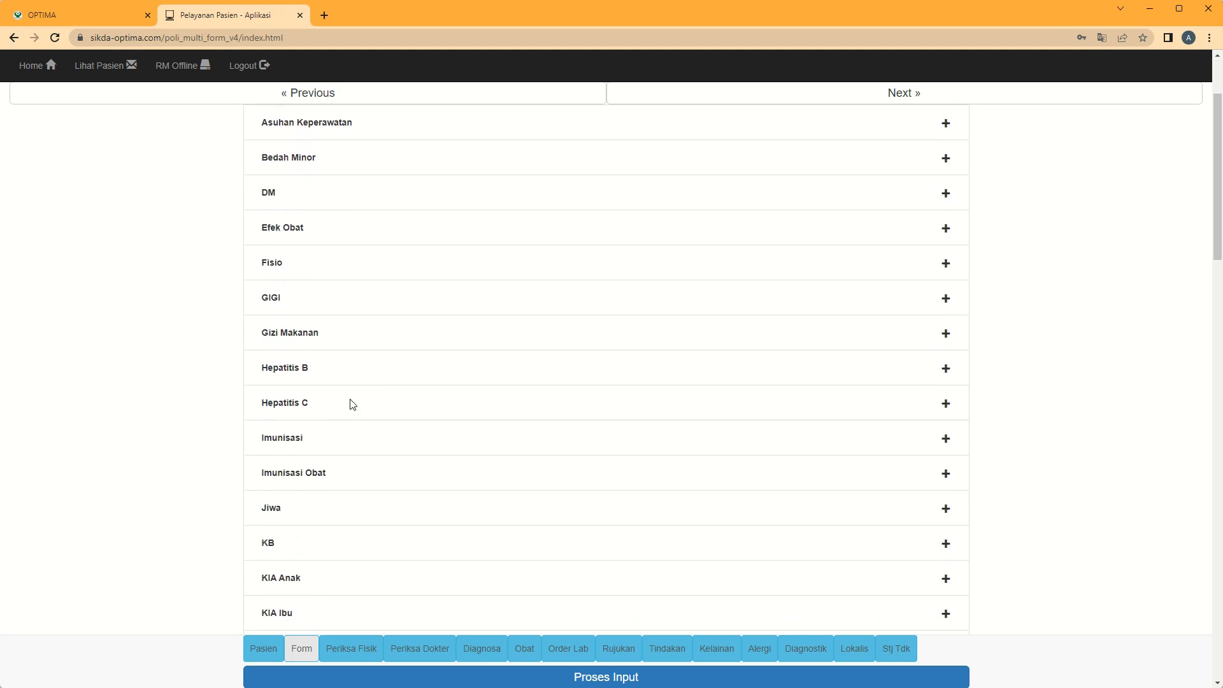
{"action": "scroll", "coordinate": [350, 402], "scroll_direction": "up", "scroll_amount": 2}
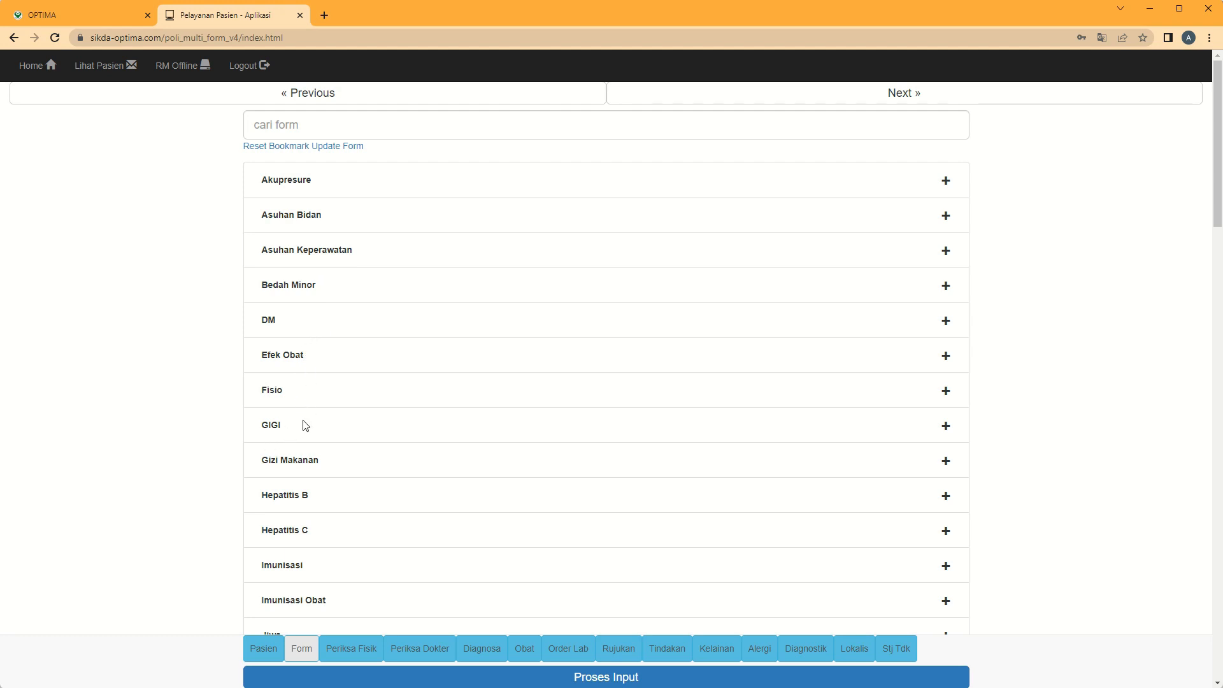
{"action": "left_click", "coordinate": [278, 430]}
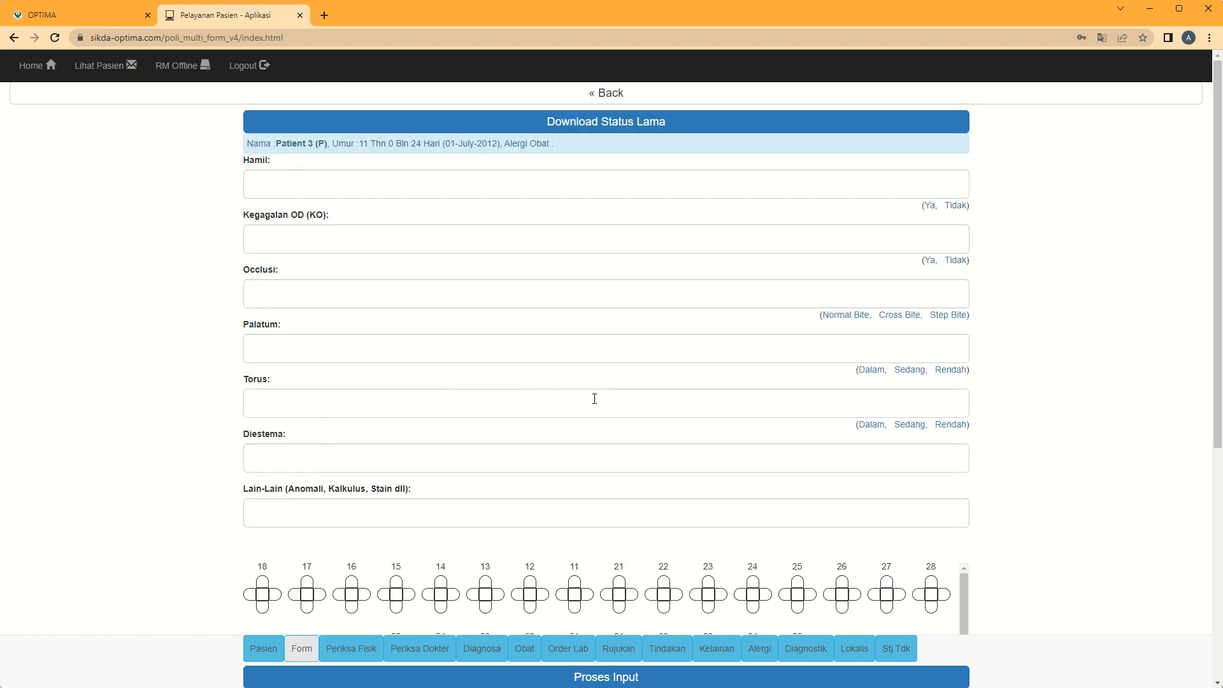
{"action": "scroll", "coordinate": [594, 399], "scroll_direction": "down", "scroll_amount": 2}
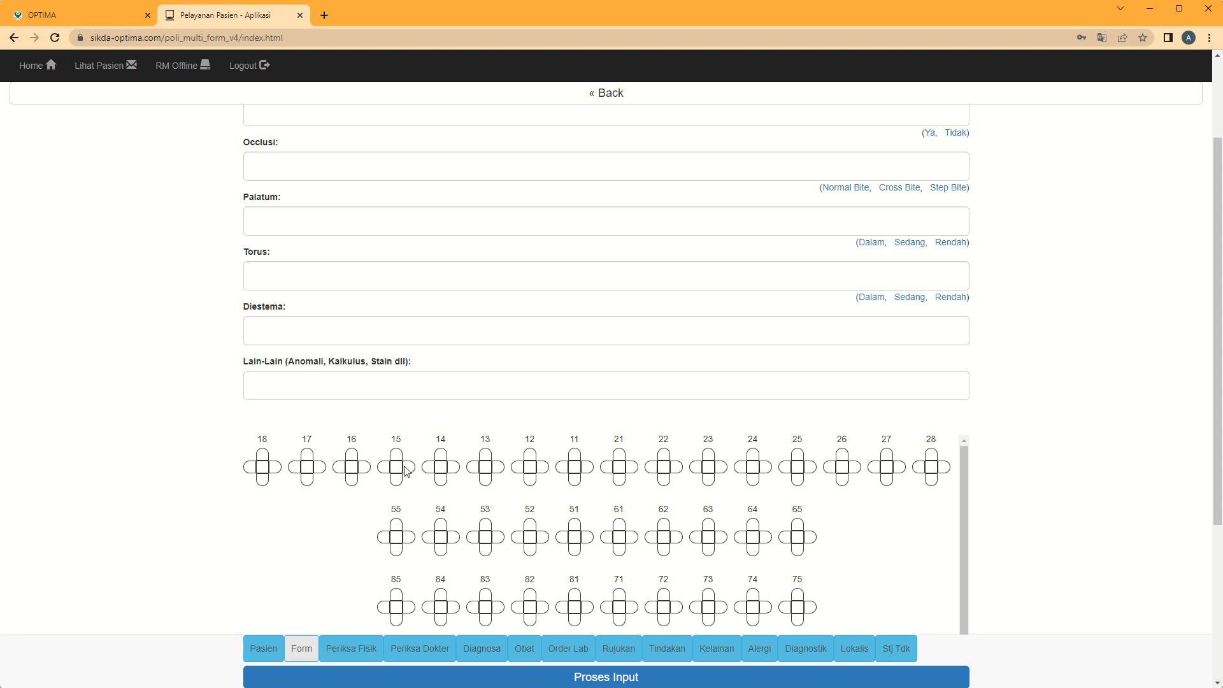
{"action": "scroll", "coordinate": [405, 469], "scroll_direction": "up", "scroll_amount": 2}
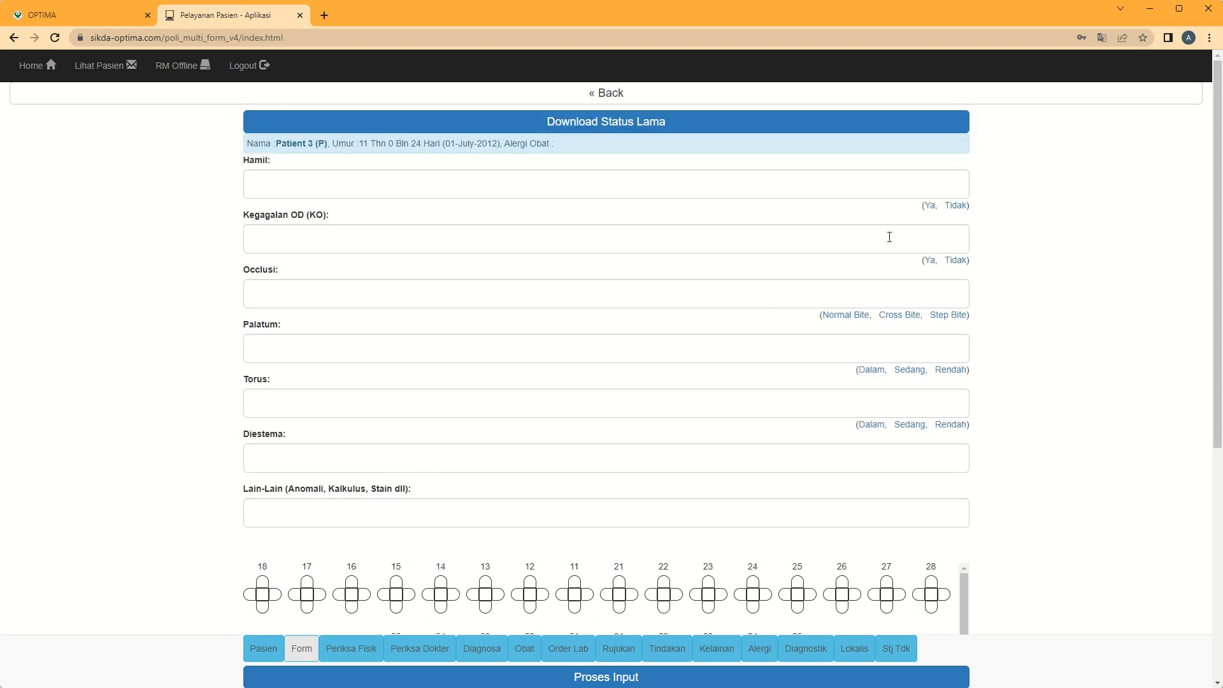
{"action": "scroll", "coordinate": [747, 427], "scroll_direction": "down", "scroll_amount": 3}
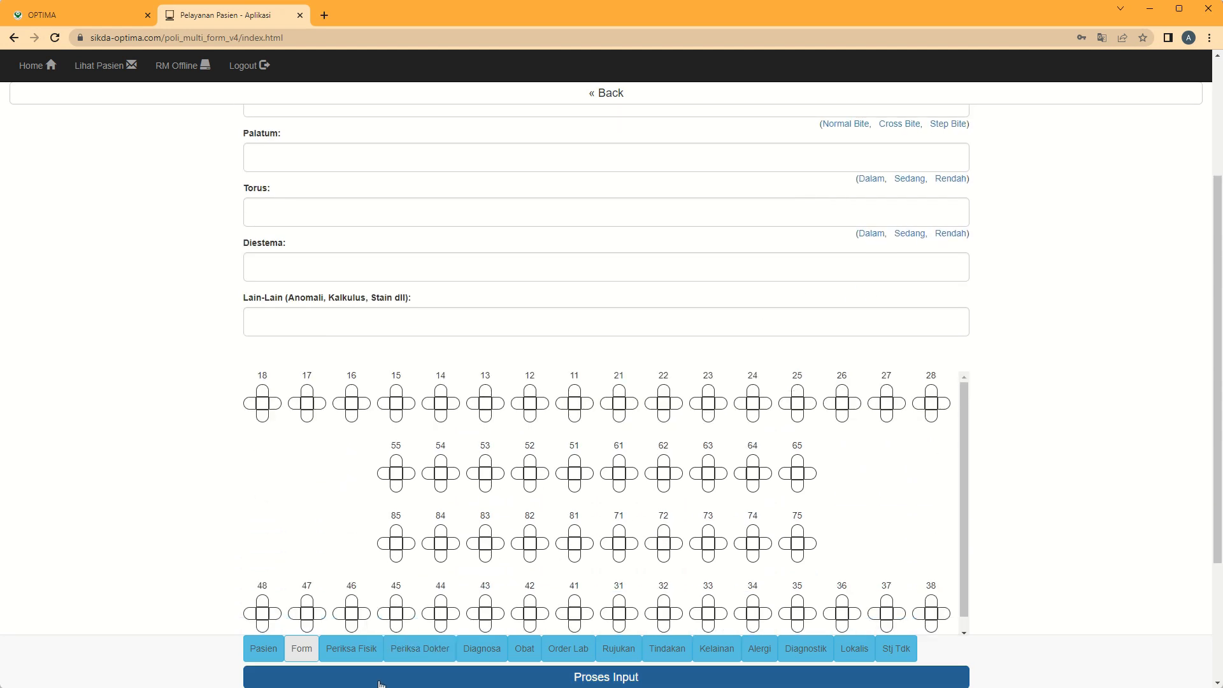
{"action": "left_click", "coordinate": [307, 655]}
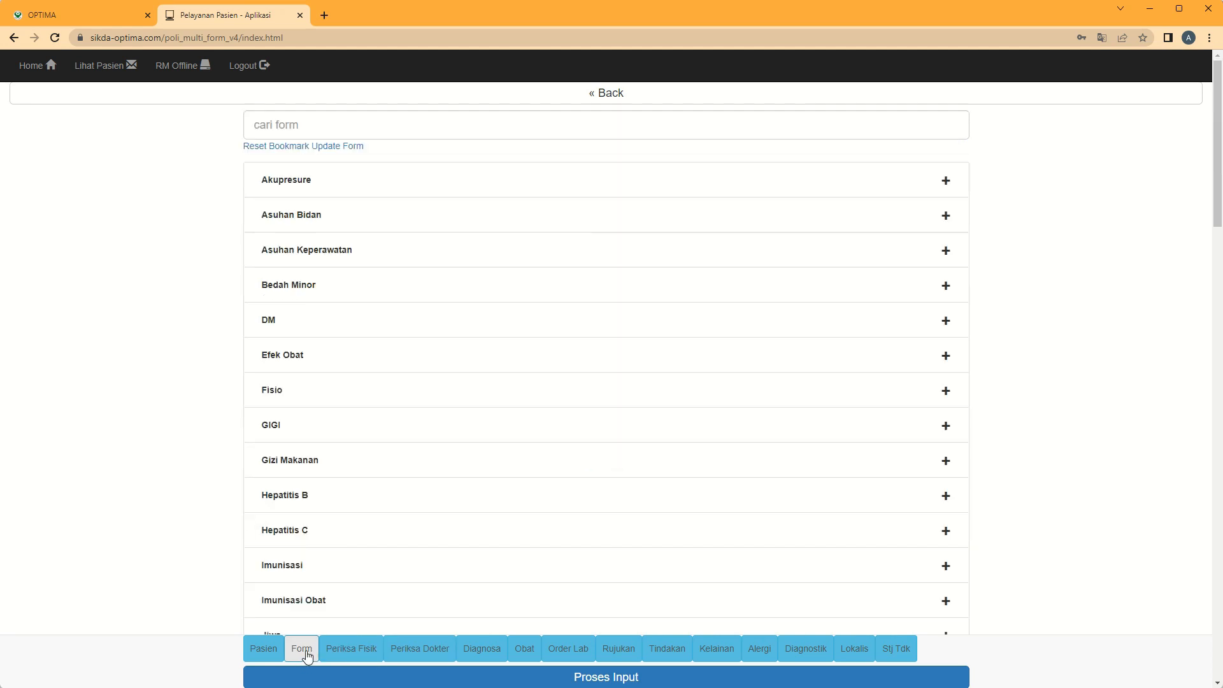
Step: Keep consciousness at Compos Mentis and load the latest vitals: height 120, weight 20, BP 108/70
{"action": "left_click", "coordinate": [352, 649]}
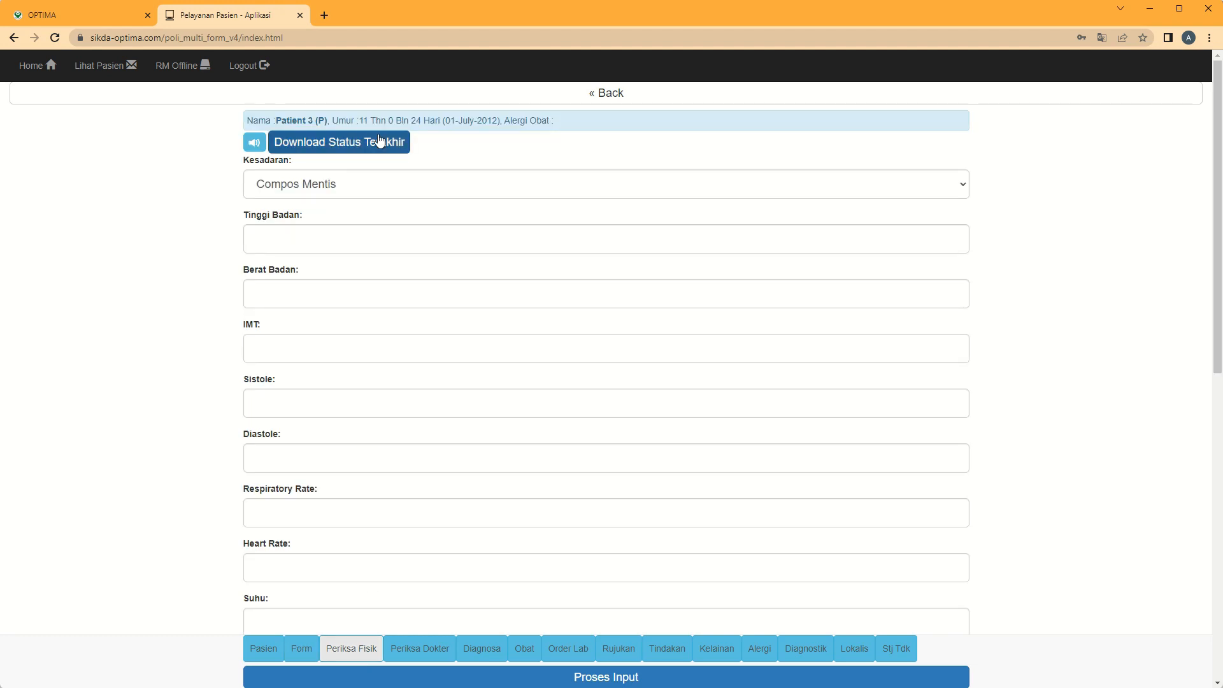
{"action": "left_click", "coordinate": [351, 238]}
{"action": "left_click", "coordinate": [403, 187]}
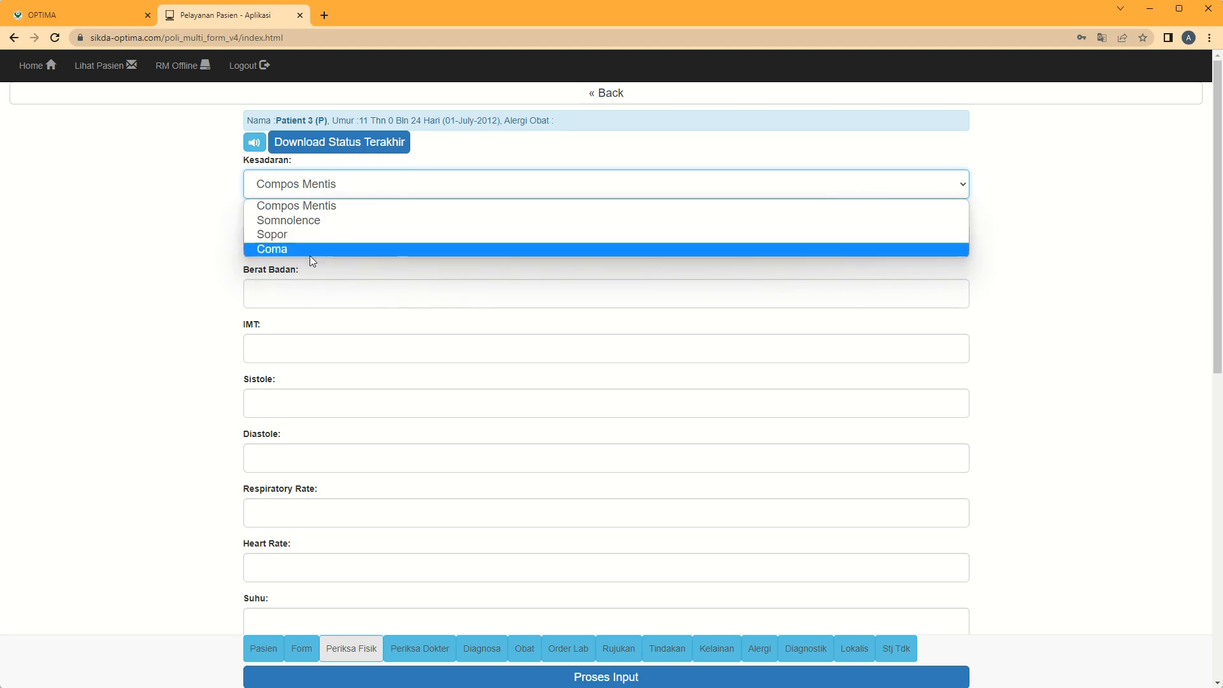
{"action": "left_click", "coordinate": [163, 299]}
{"action": "left_click", "coordinate": [328, 236]}
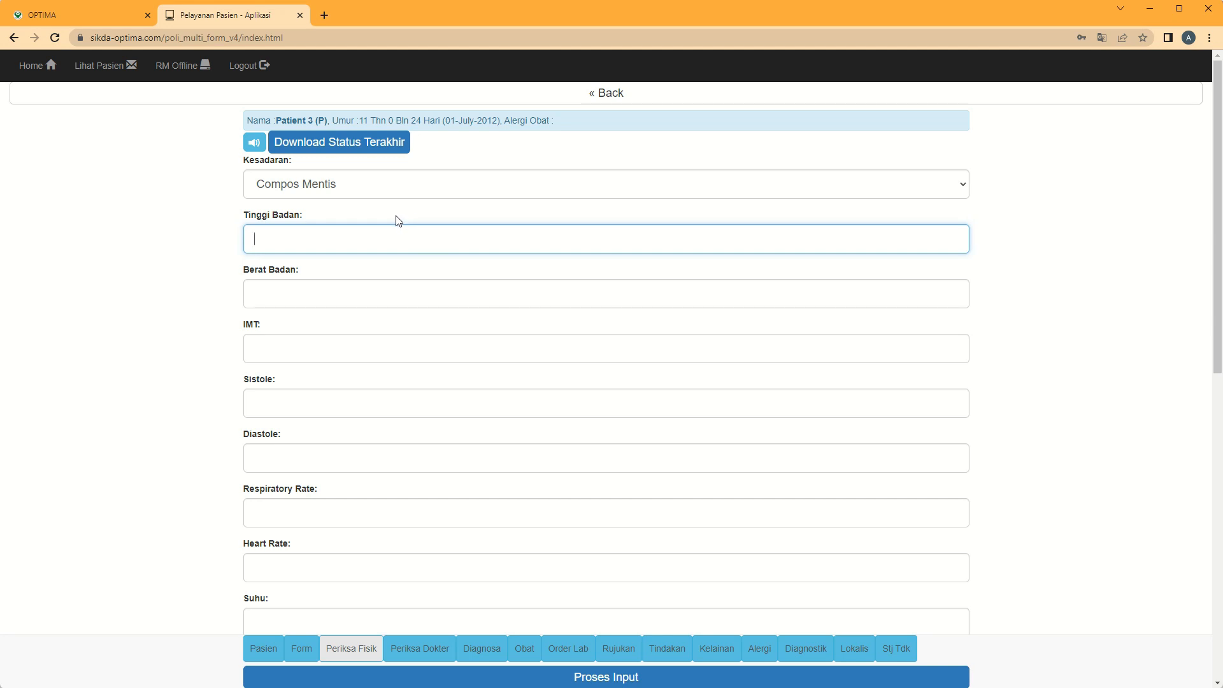
{"action": "left_click", "coordinate": [389, 154]}
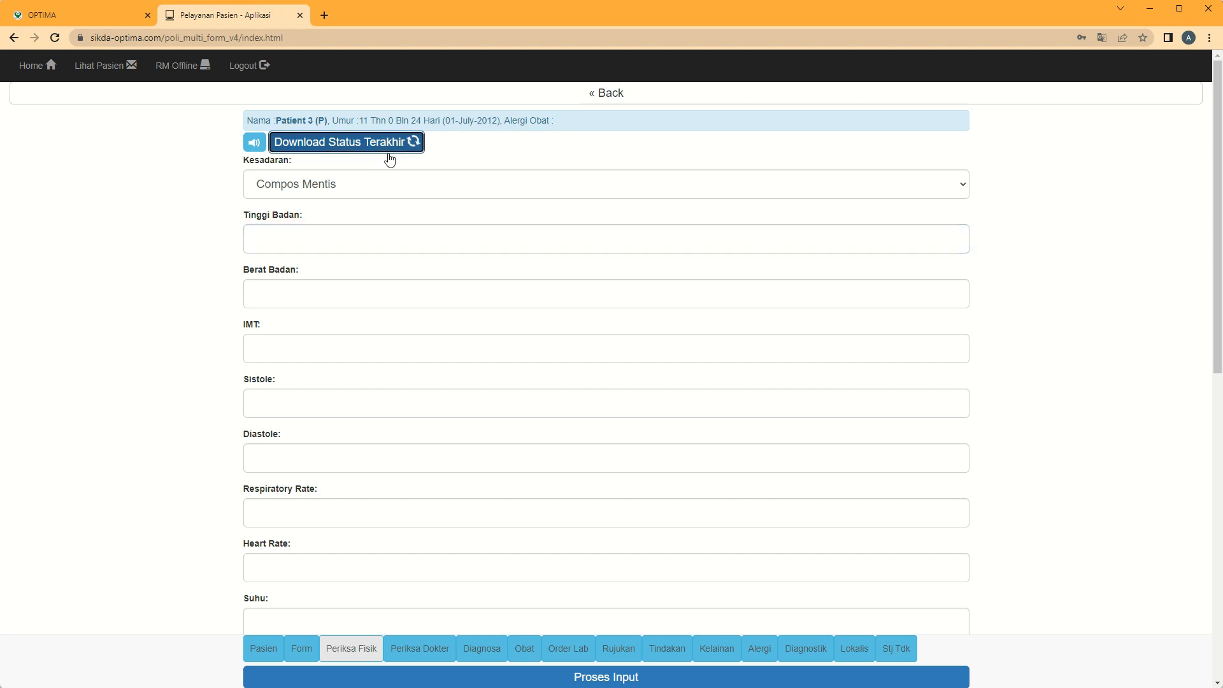
{"action": "left_click", "coordinate": [320, 407]}
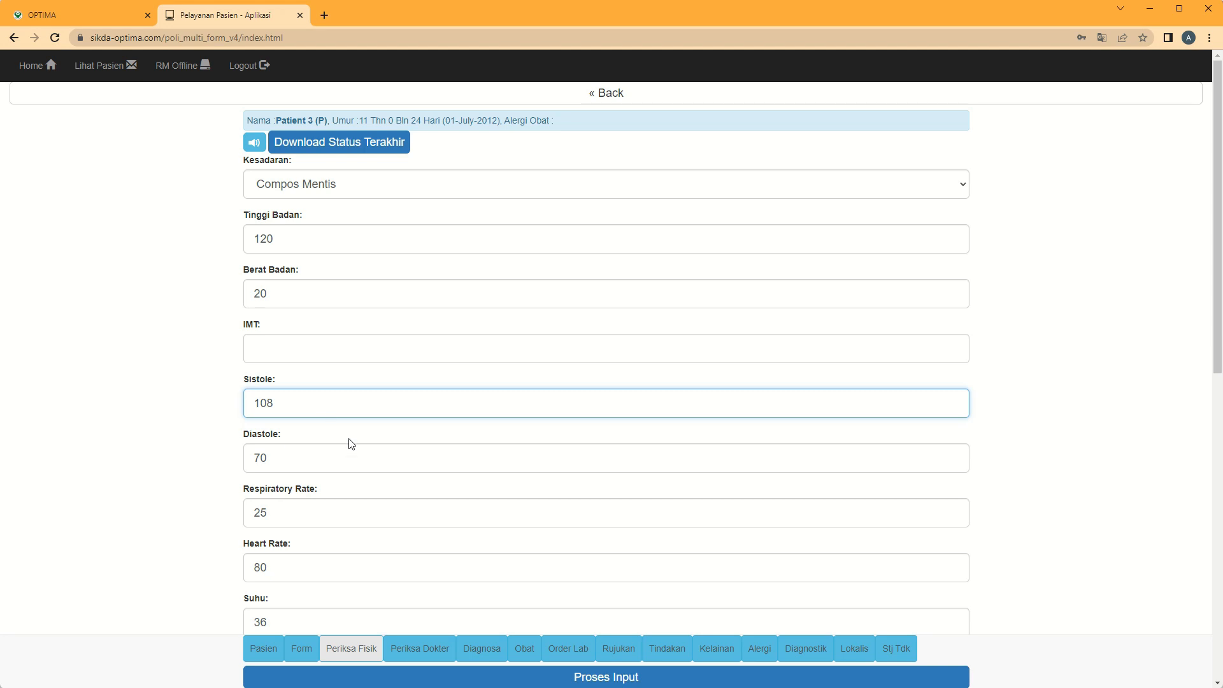
Step: Enter the nurse note 'pusing 2 hari'
{"action": "scroll", "coordinate": [350, 444], "scroll_direction": "down", "scroll_amount": 2}
{"action": "scroll", "coordinate": [390, 582], "scroll_direction": "down", "scroll_amount": 2}
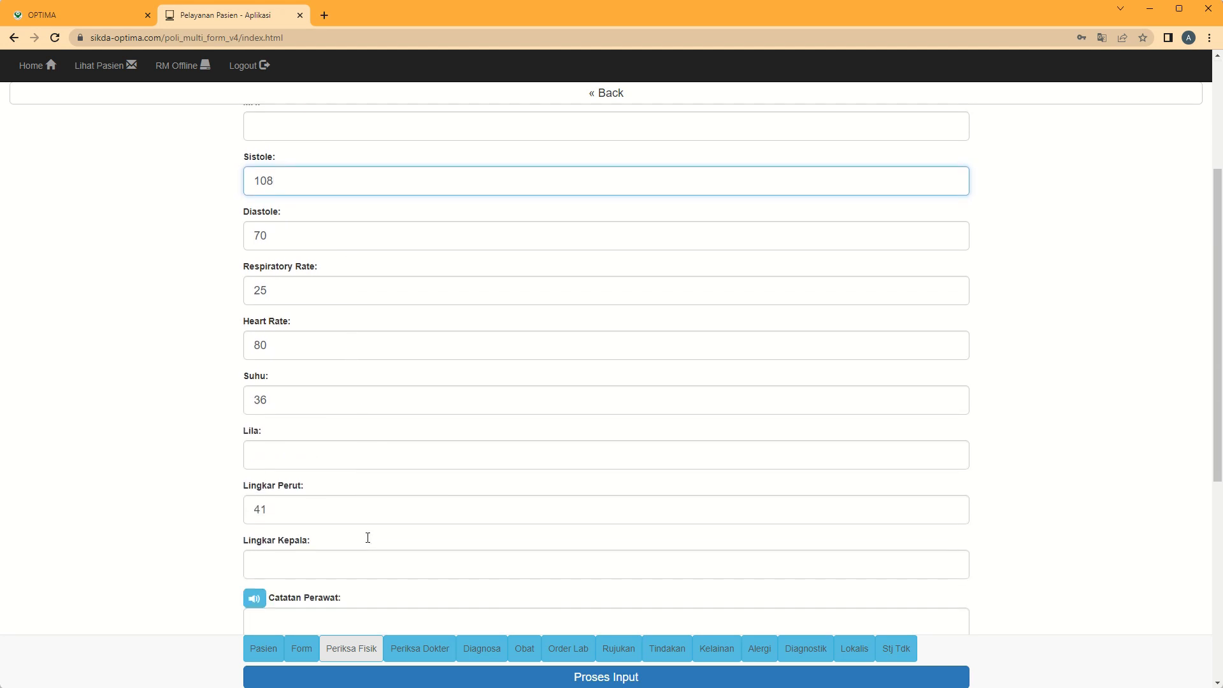
{"action": "scroll", "coordinate": [375, 599], "scroll_direction": "down", "scroll_amount": 2}
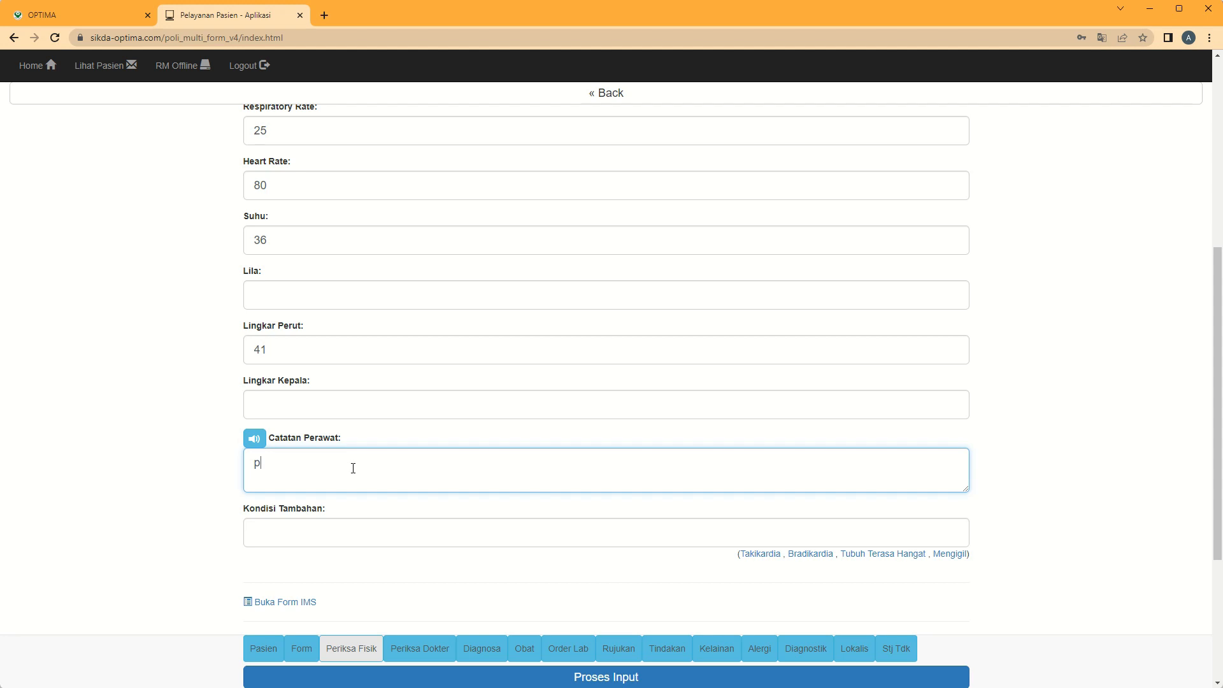
{"action": "type", "text": "sing 2 ha"}
{"action": "scroll", "coordinate": [478, 437], "scroll_direction": "down", "scroll_amount": 8}
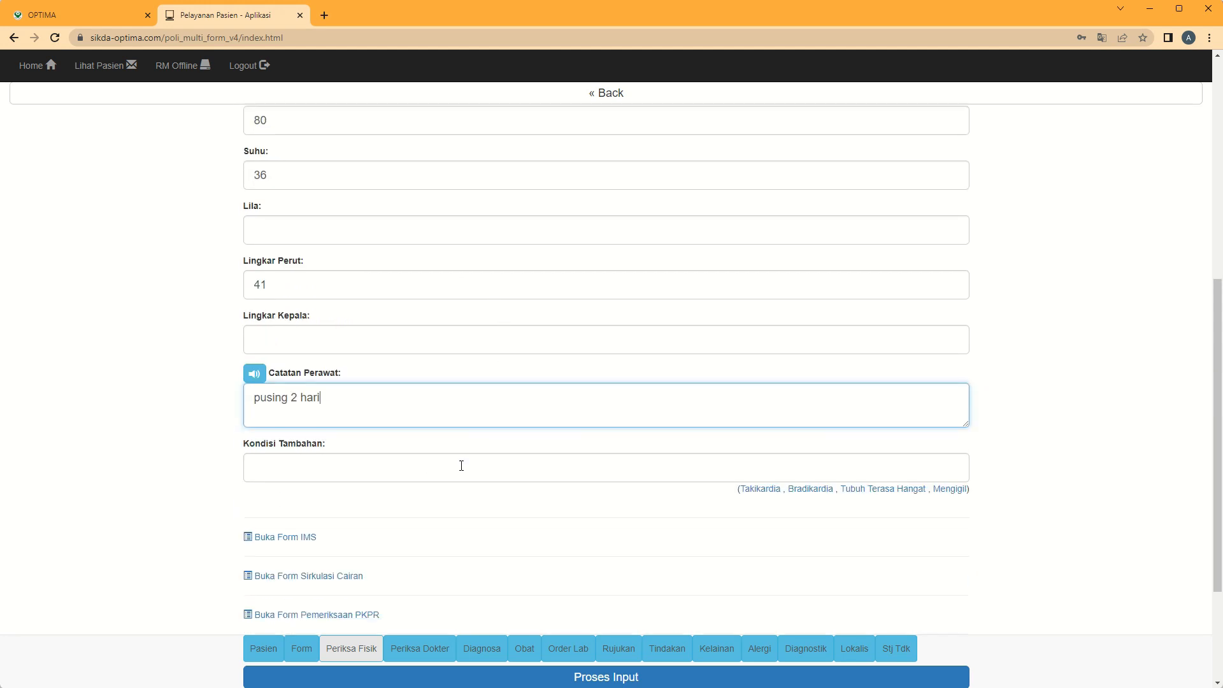
{"action": "scroll", "coordinate": [389, 516], "scroll_direction": "up", "scroll_amount": 10}
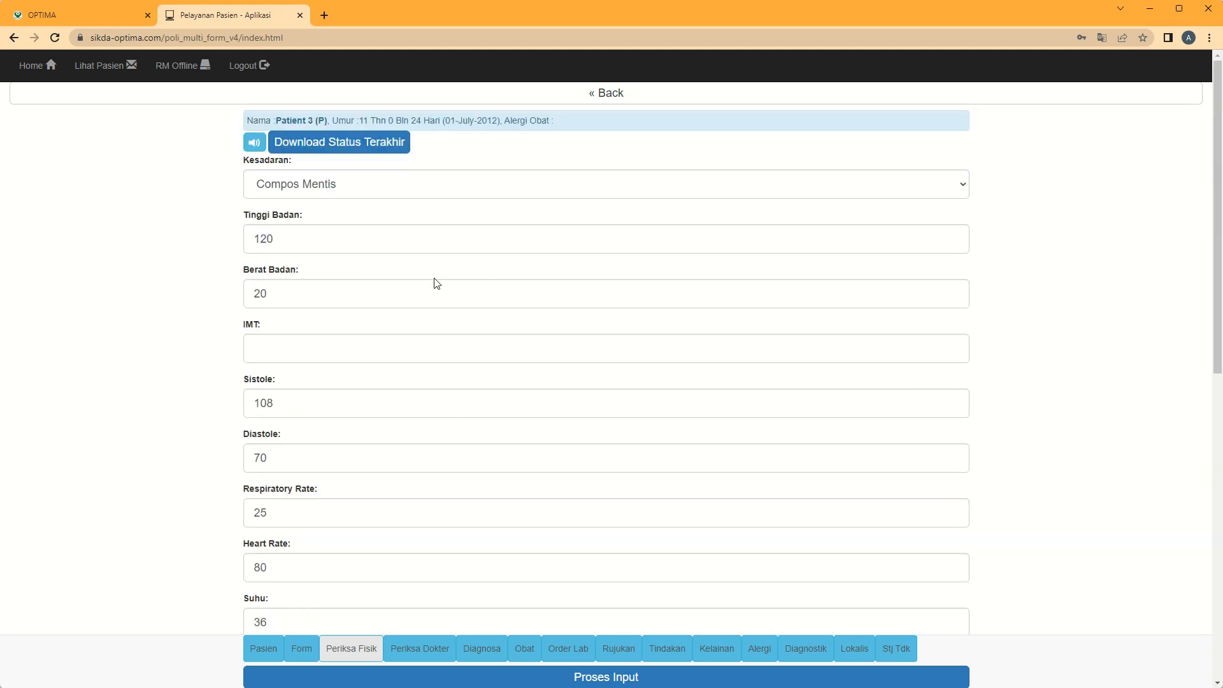
Step: Write the anamnesis 'pusing 2 hari,' in the doctor's examination
{"action": "left_click", "coordinate": [411, 650]}
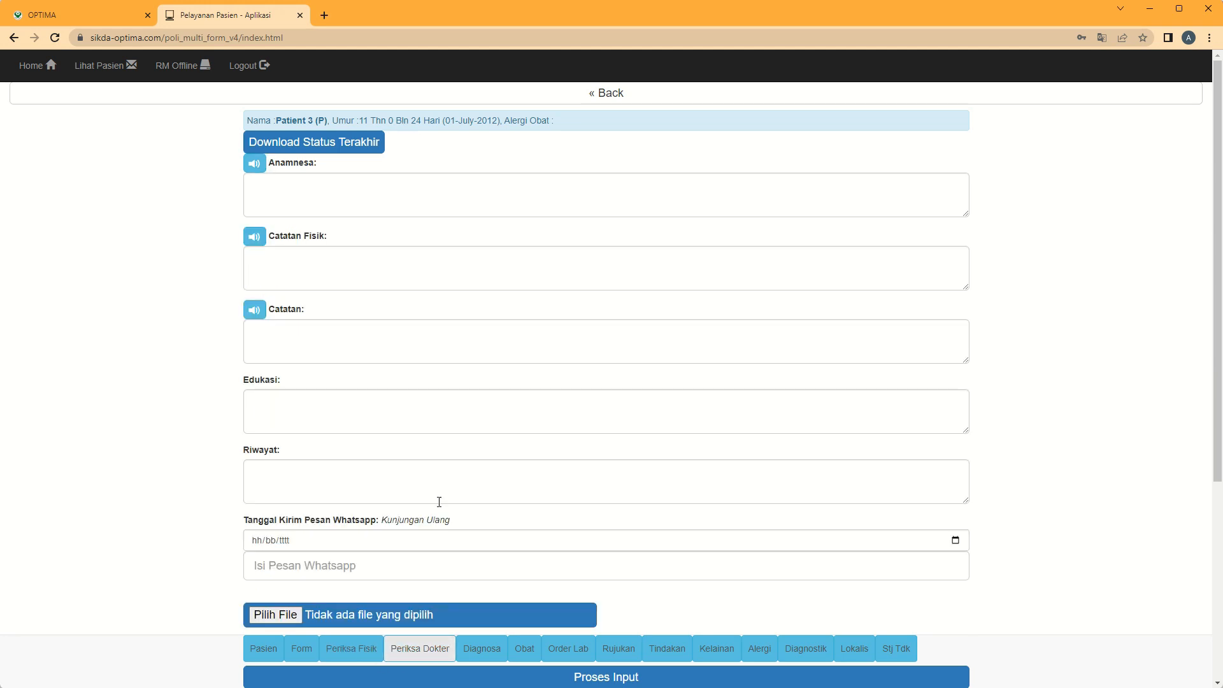
{"action": "left_click", "coordinate": [409, 209]}
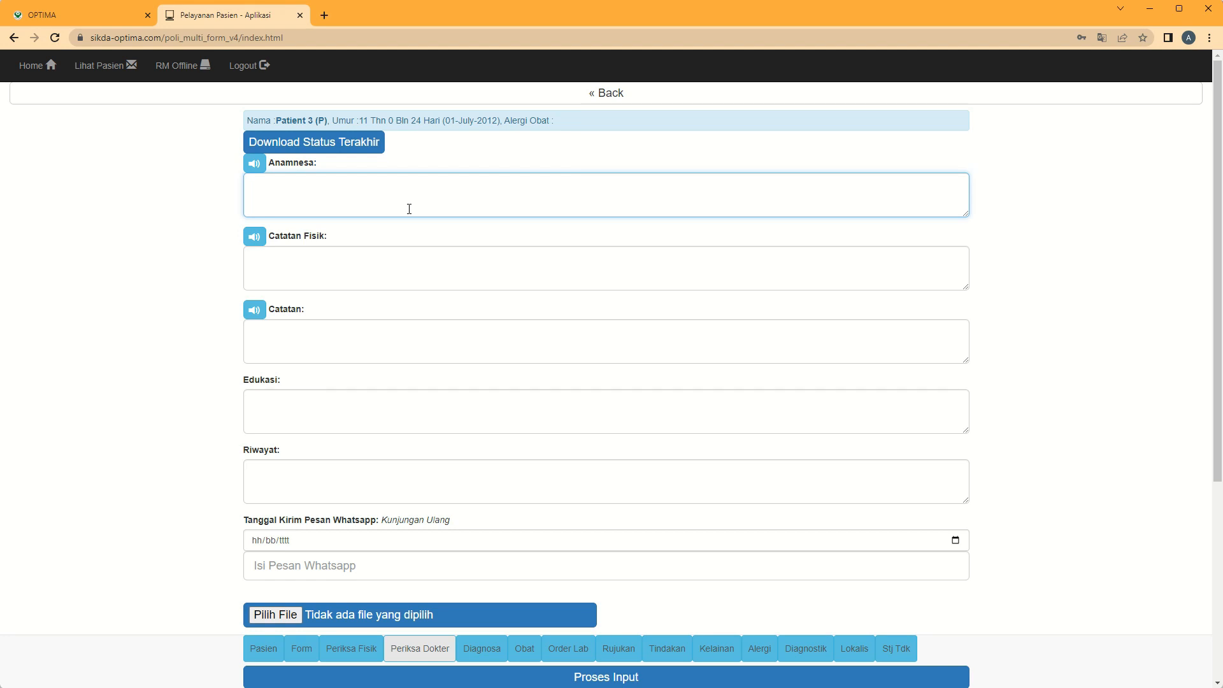
{"action": "type", "text": "pusing 2 hari,"}
{"action": "left_click", "coordinate": [364, 276]}
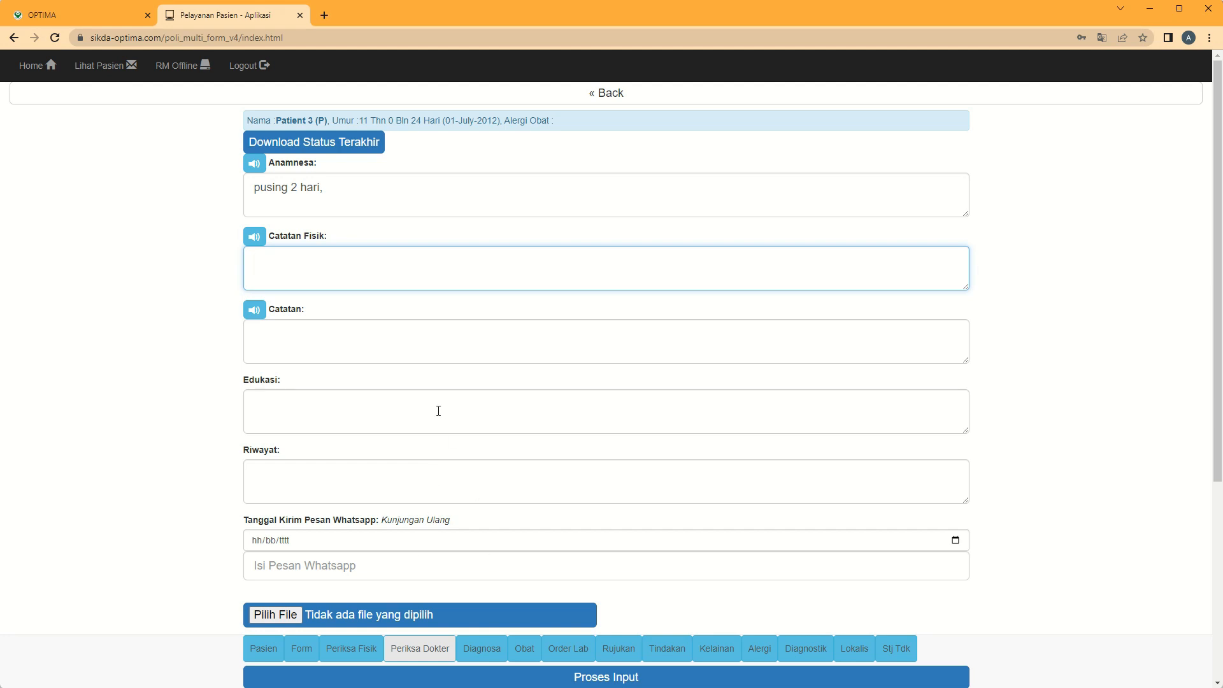
{"action": "scroll", "coordinate": [410, 517], "scroll_direction": "down", "scroll_amount": 2}
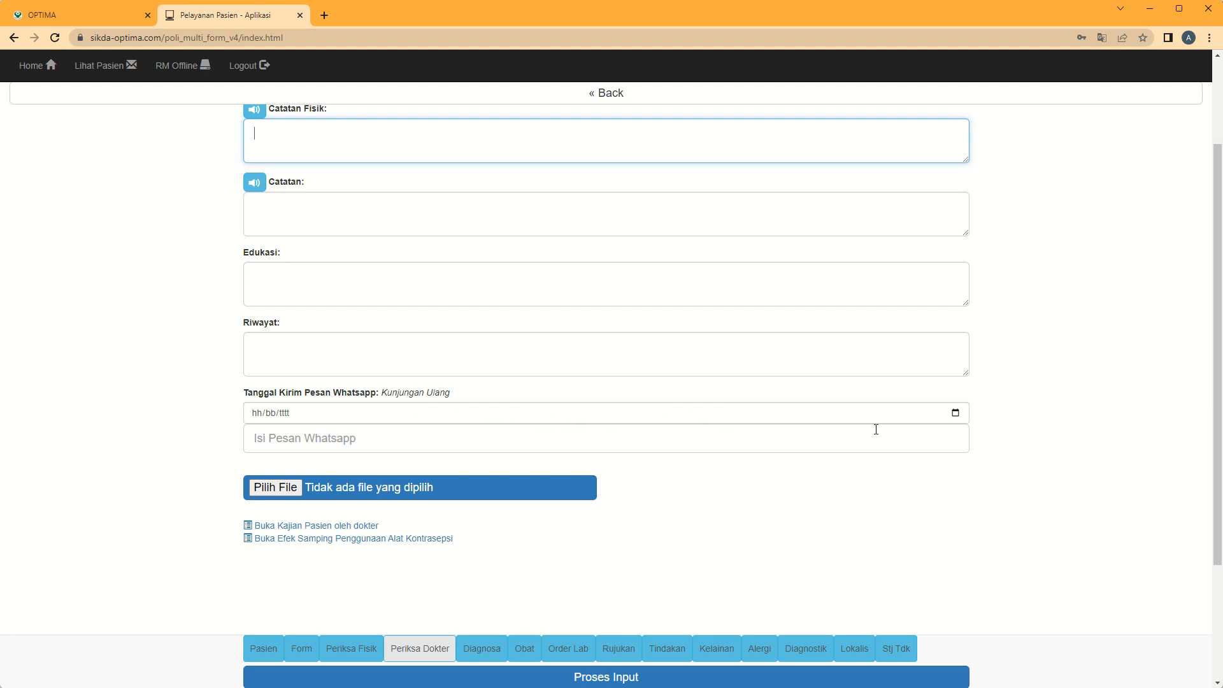
Step: Schedule a WhatsApp follow-up for 02/08/2023 with the message 'silahkn kontrol'
{"action": "left_click", "coordinate": [956, 415]}
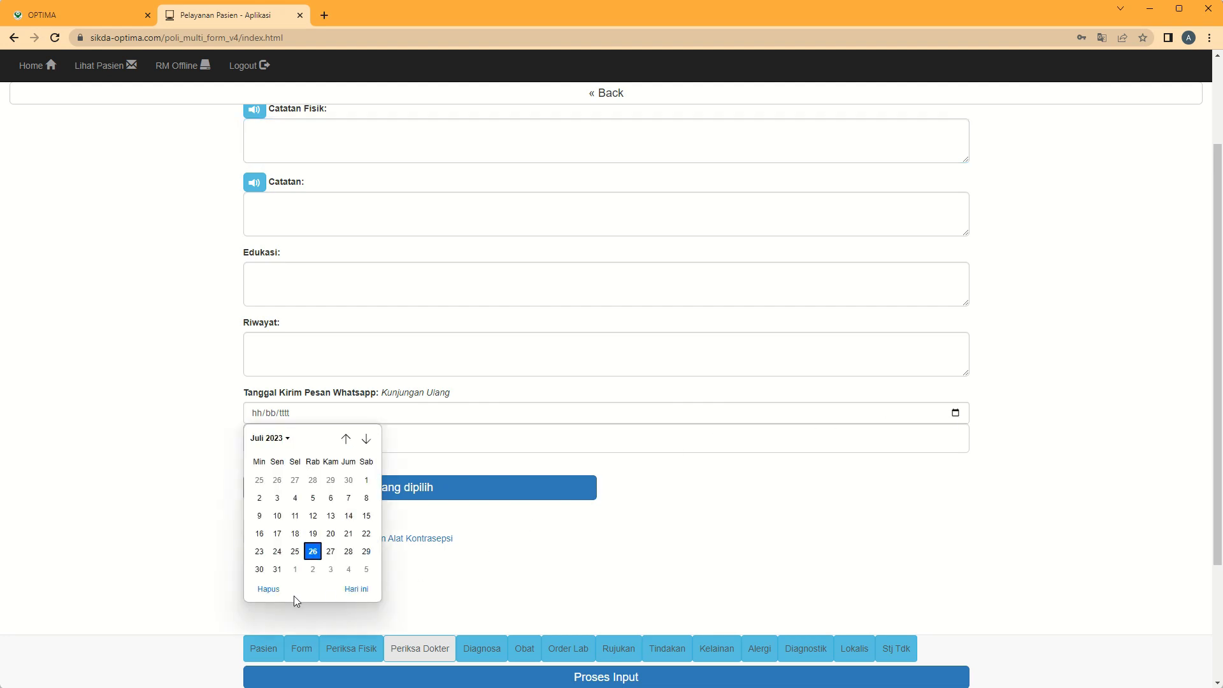
{"action": "left_click", "coordinate": [312, 571]}
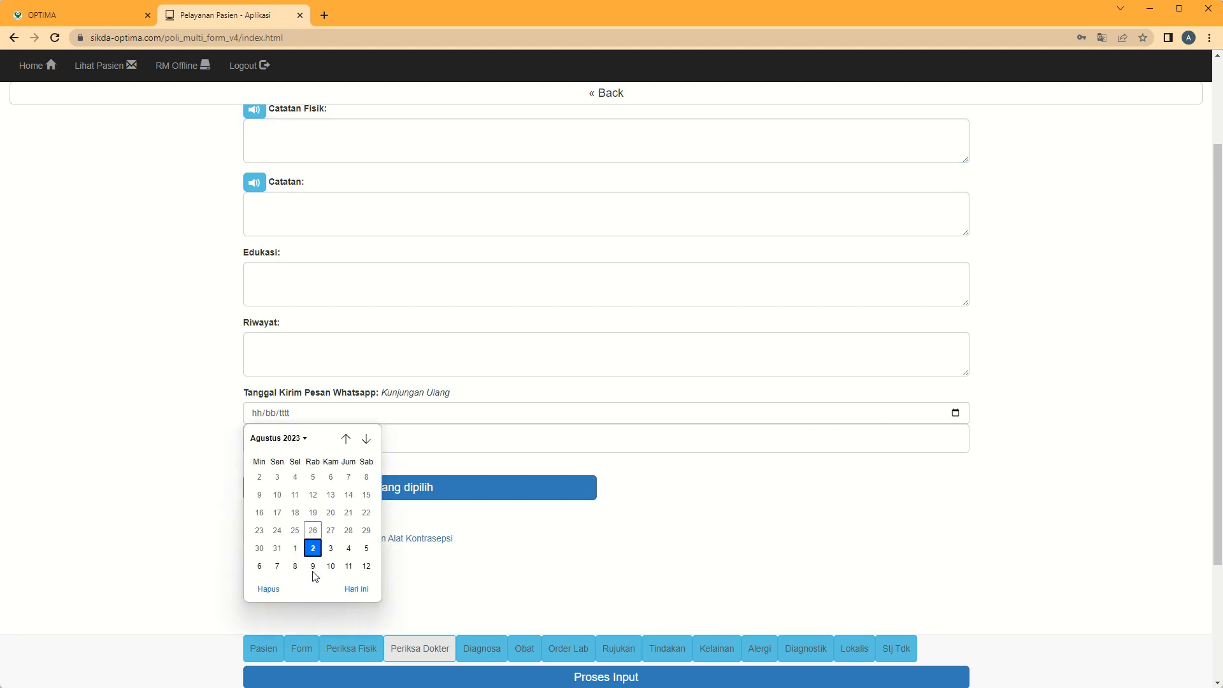
{"action": "left_click", "coordinate": [293, 435]}
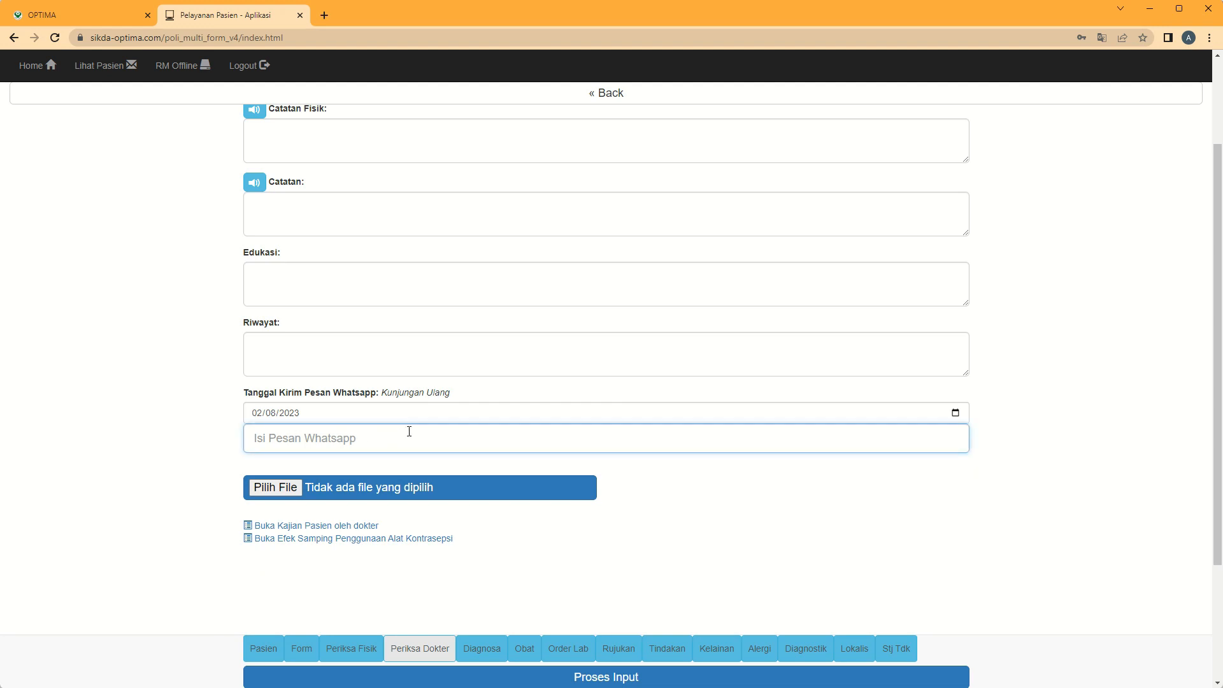
{"action": "type", "text": "silahkn kontrol"}
{"action": "scroll", "coordinate": [500, 536], "scroll_direction": "up", "scroll_amount": 2}
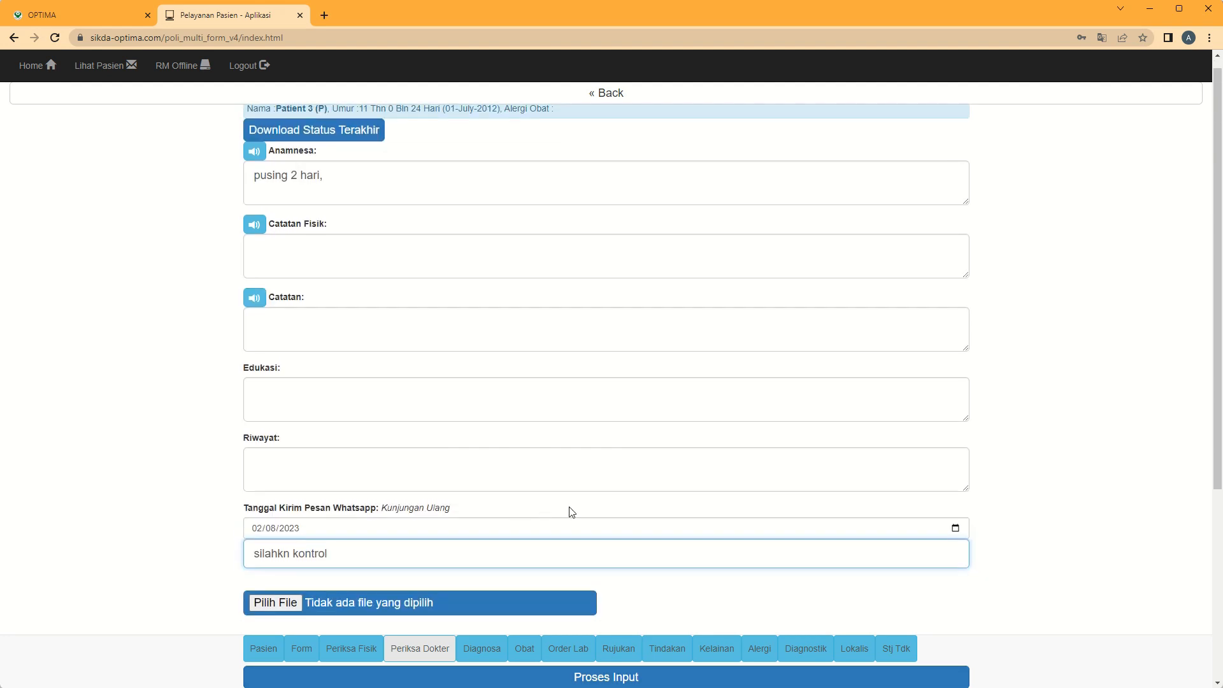
{"action": "scroll", "coordinate": [572, 512], "scroll_direction": "down", "scroll_amount": 5}
Step: Keep Kasus Lama and Primer, and load the last diagnosis Z00.0 General medical examination
{"action": "left_click", "coordinate": [488, 657]}
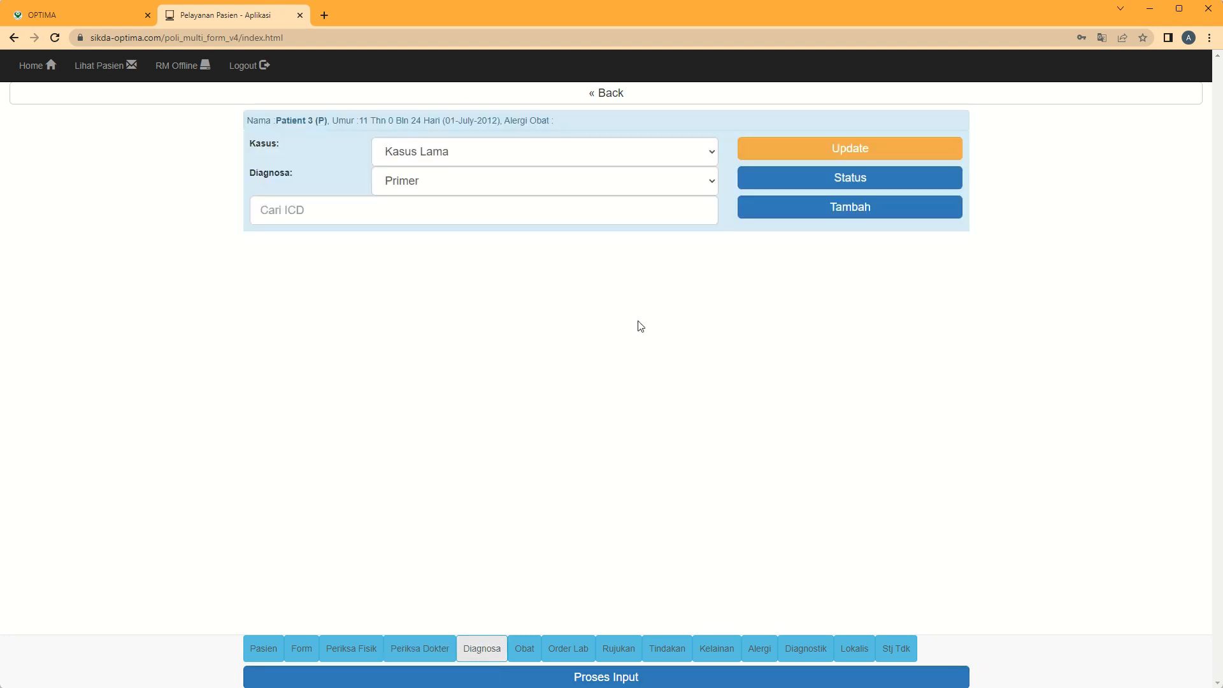
{"action": "left_click", "coordinate": [852, 149]}
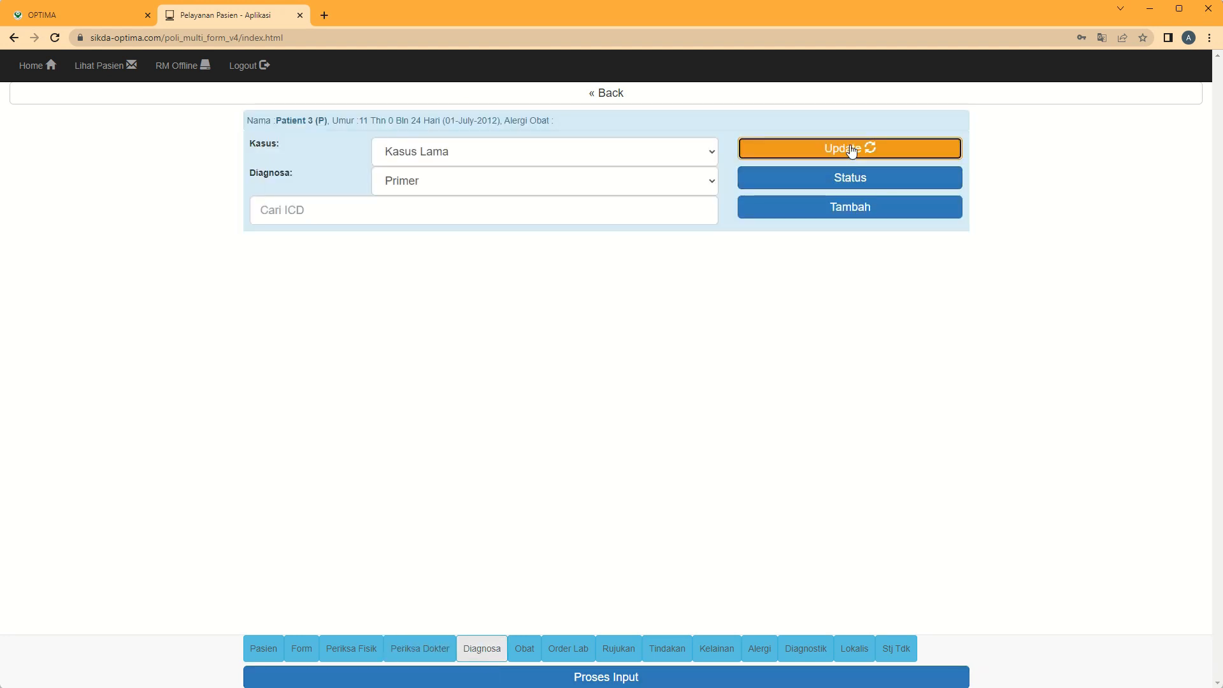
{"action": "left_click", "coordinate": [709, 151]}
{"action": "left_click", "coordinate": [708, 151]}
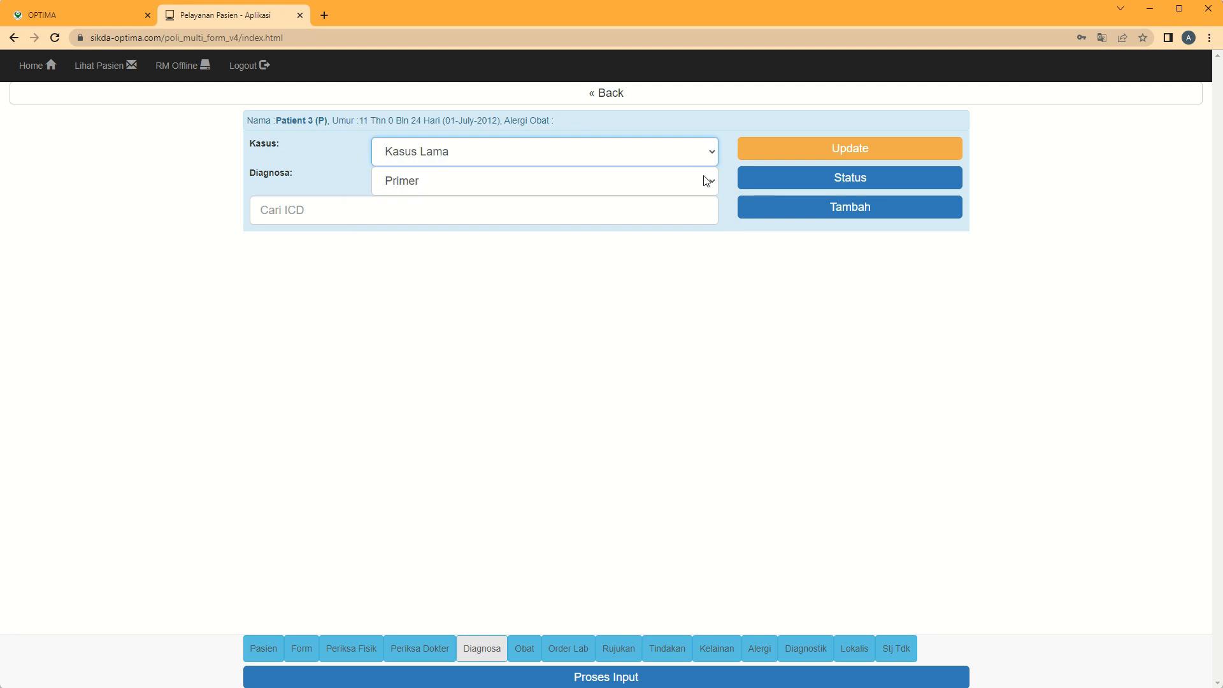
{"action": "left_click", "coordinate": [706, 180]}
{"action": "left_click", "coordinate": [706, 180]}
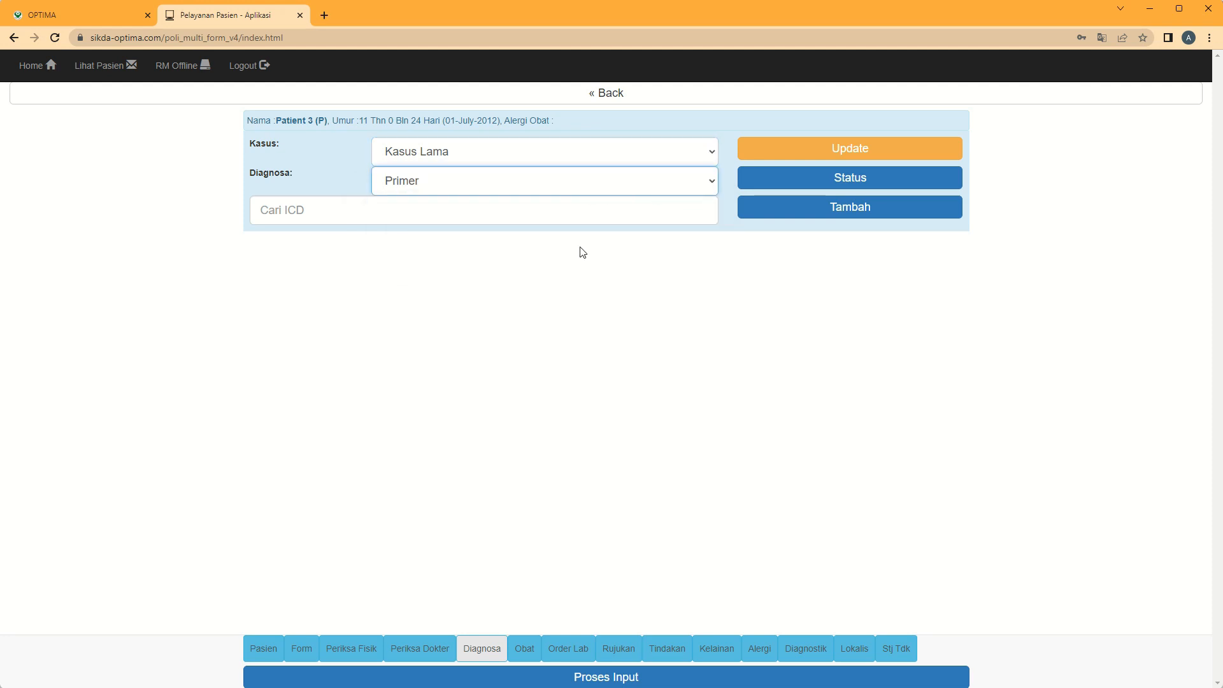
{"action": "left_click", "coordinate": [856, 188]}
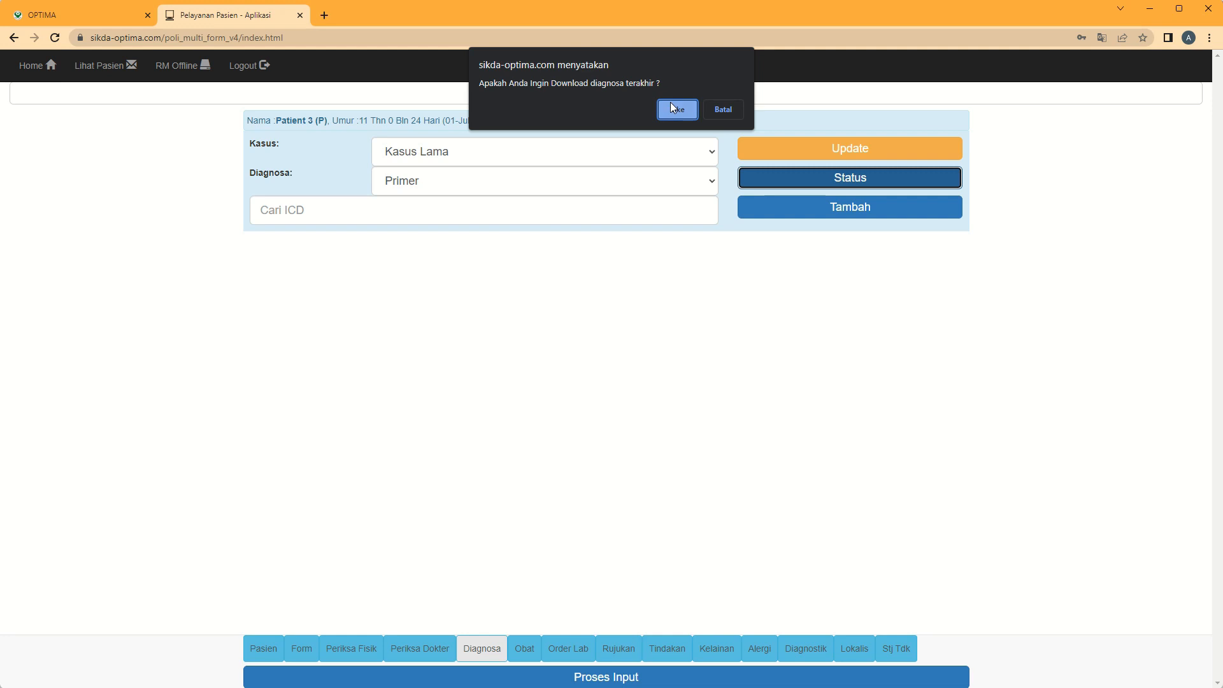
{"action": "left_click", "coordinate": [673, 108]}
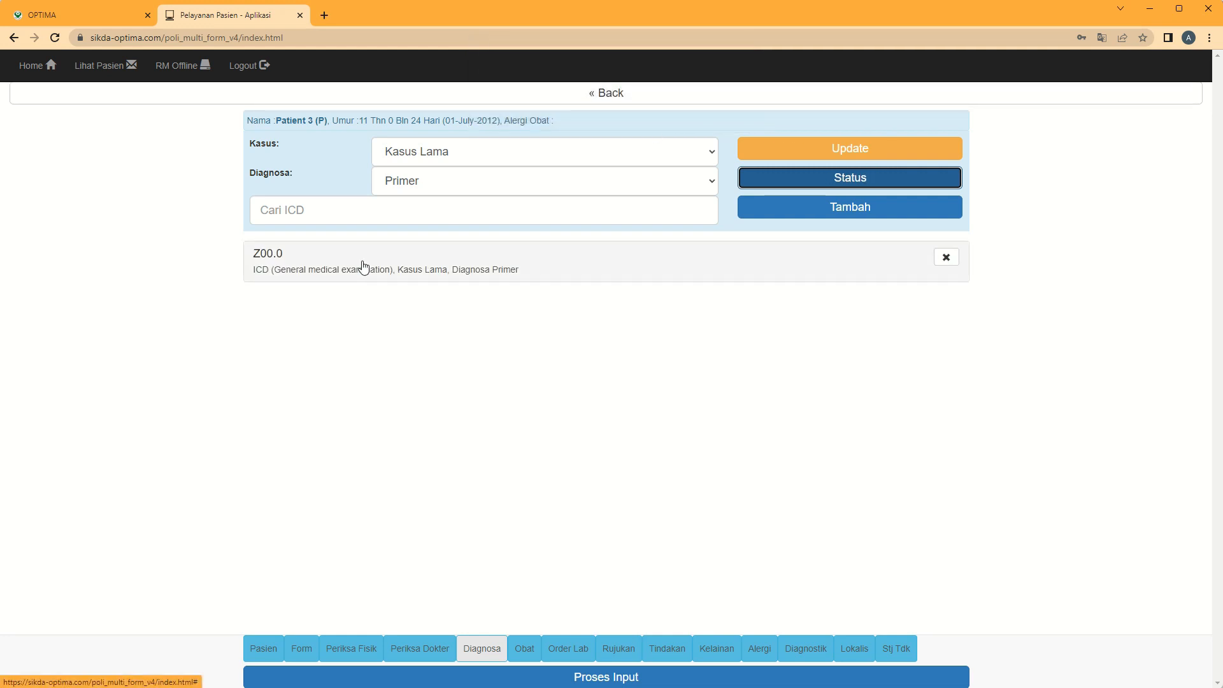
Step: Search ICD 'e1' and add E10 Insulin-dependent diabetes mellitus to the diagnoses
{"action": "left_click", "coordinate": [402, 273]}
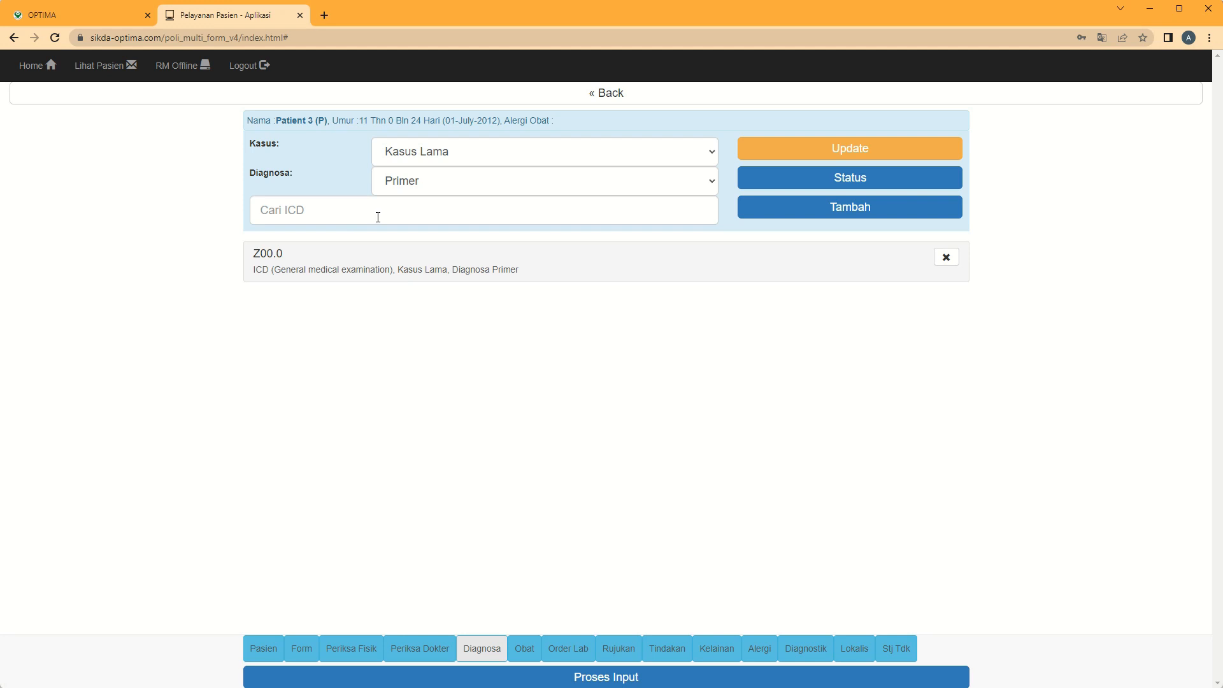
{"action": "left_click", "coordinate": [396, 208]}
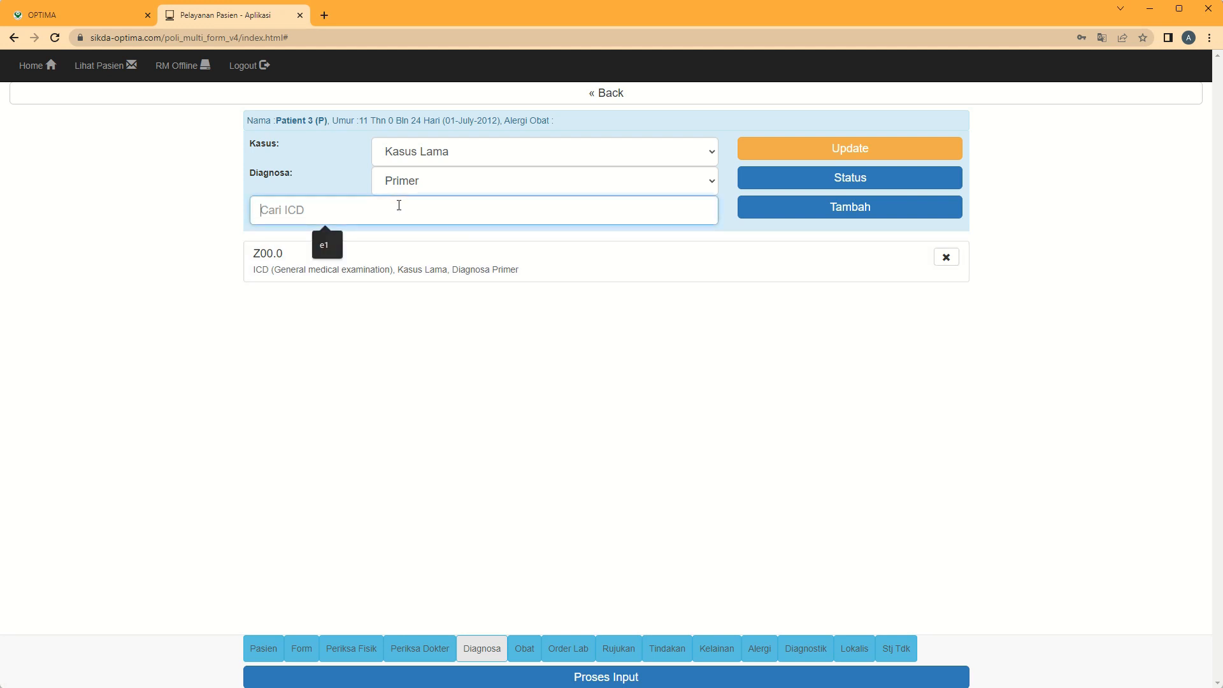
{"action": "type", "text": "e"}
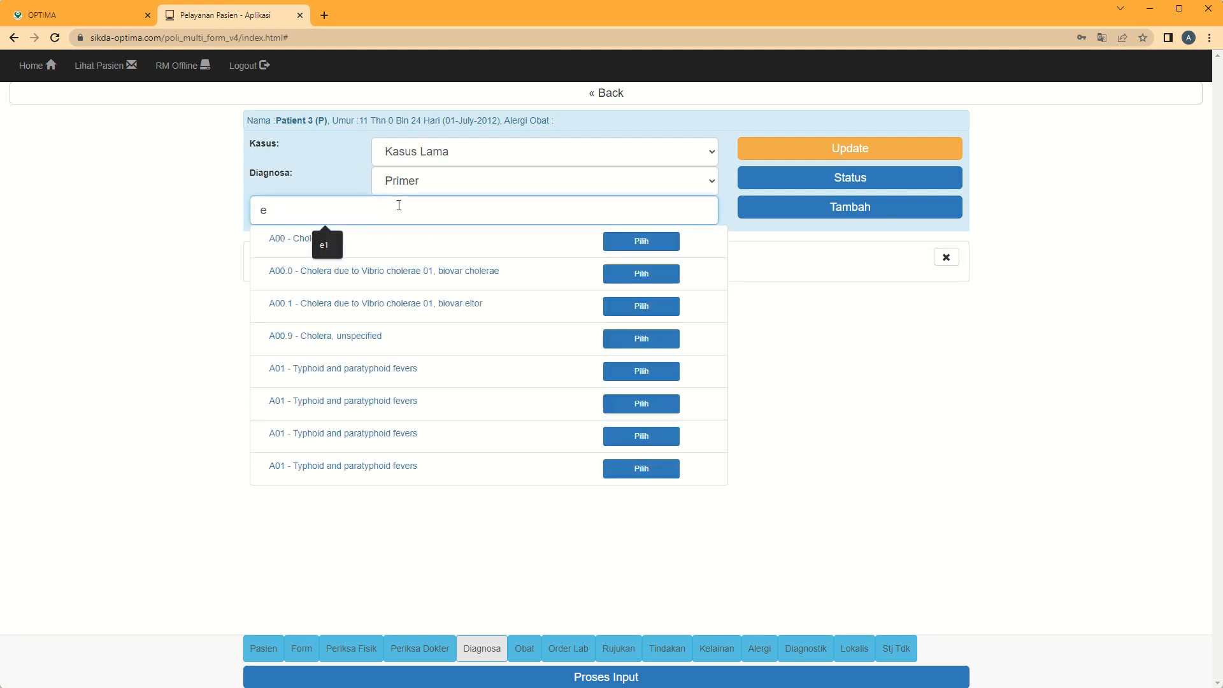
{"action": "type", "text": "1"}
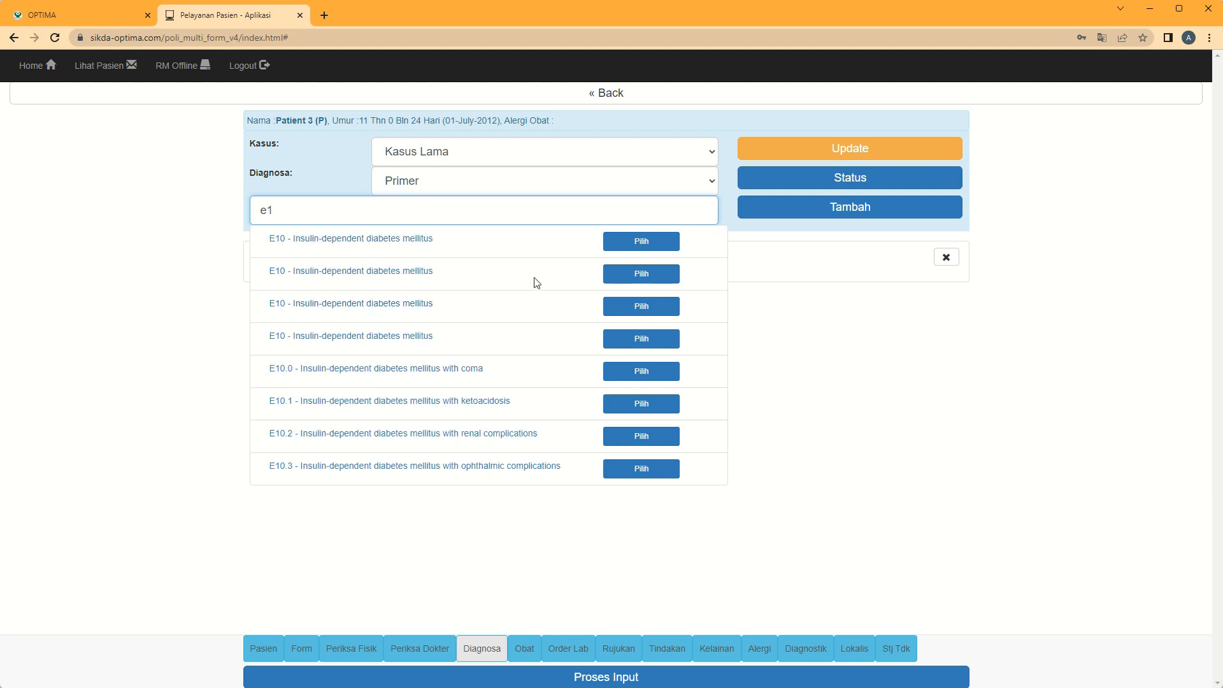
{"action": "left_click", "coordinate": [669, 241]}
{"action": "left_click", "coordinate": [888, 215]}
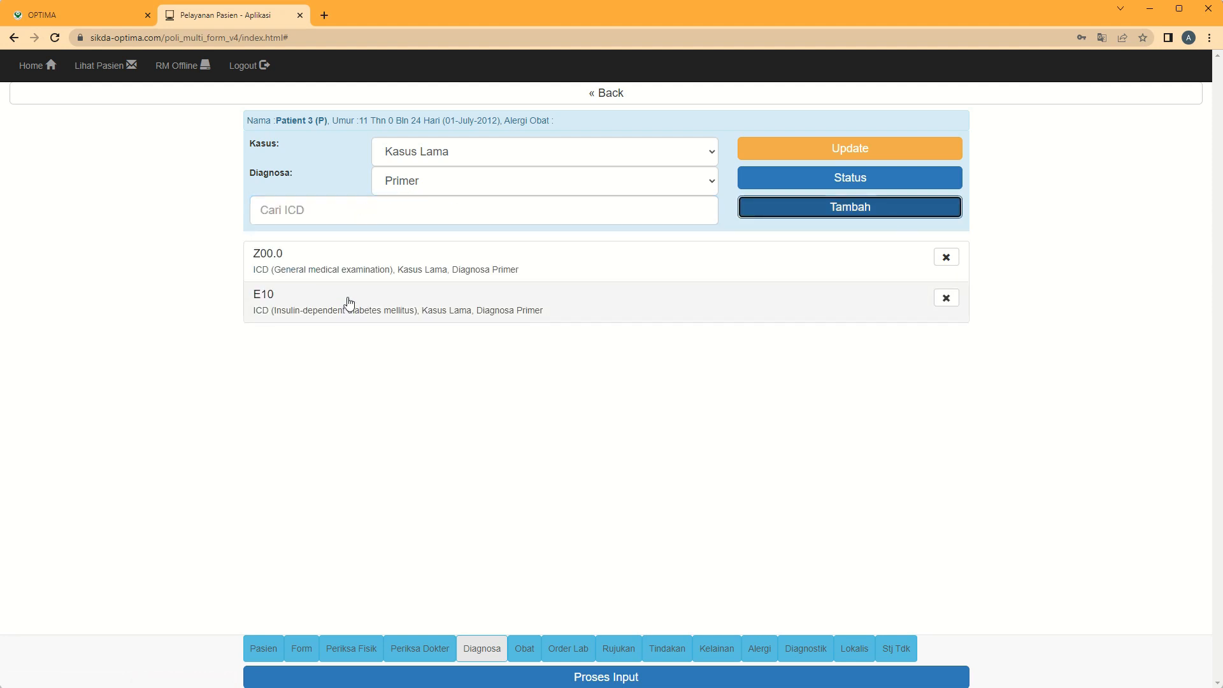
Step: Prescribe Parasetamol Tablet 500 mg, quantity 9, 3x1
{"action": "left_click", "coordinate": [522, 650]}
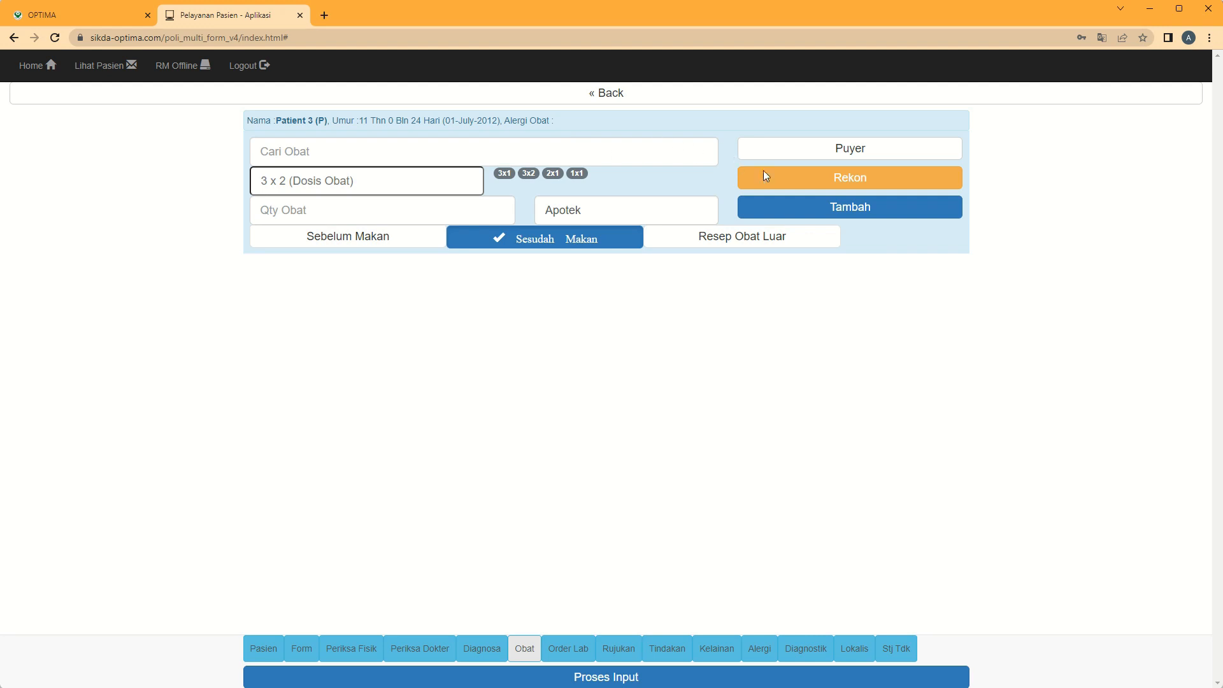
{"action": "left_click", "coordinate": [575, 145]}
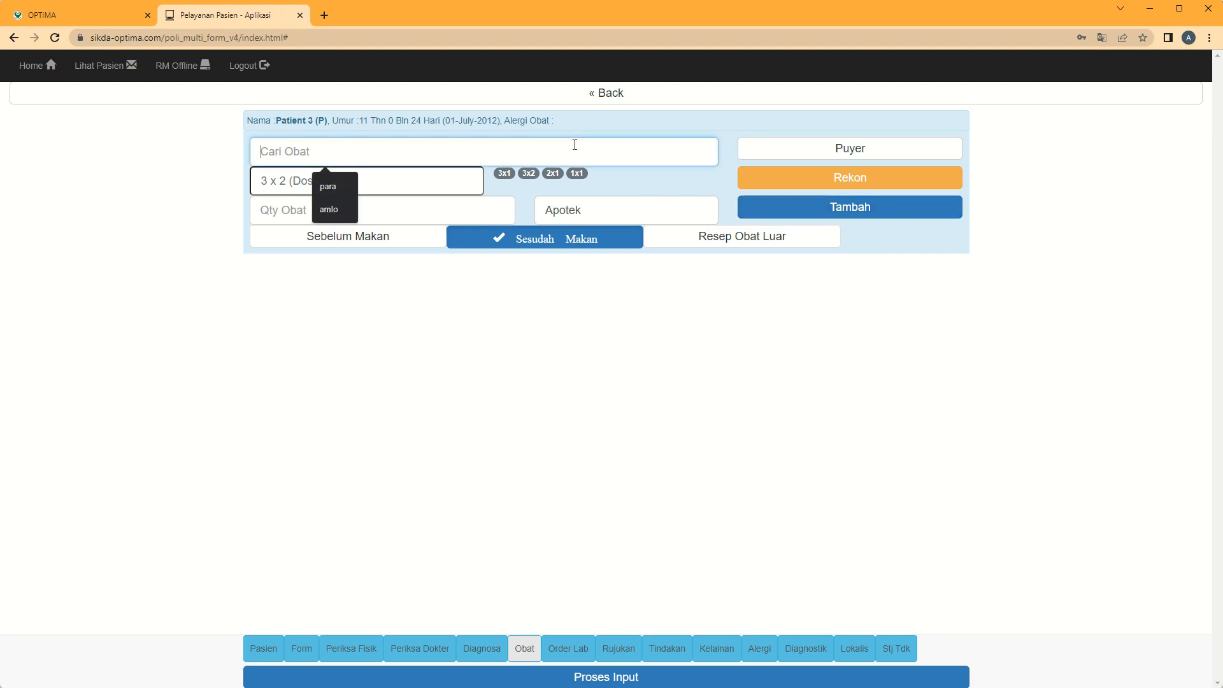
{"action": "type", "text": "para"}
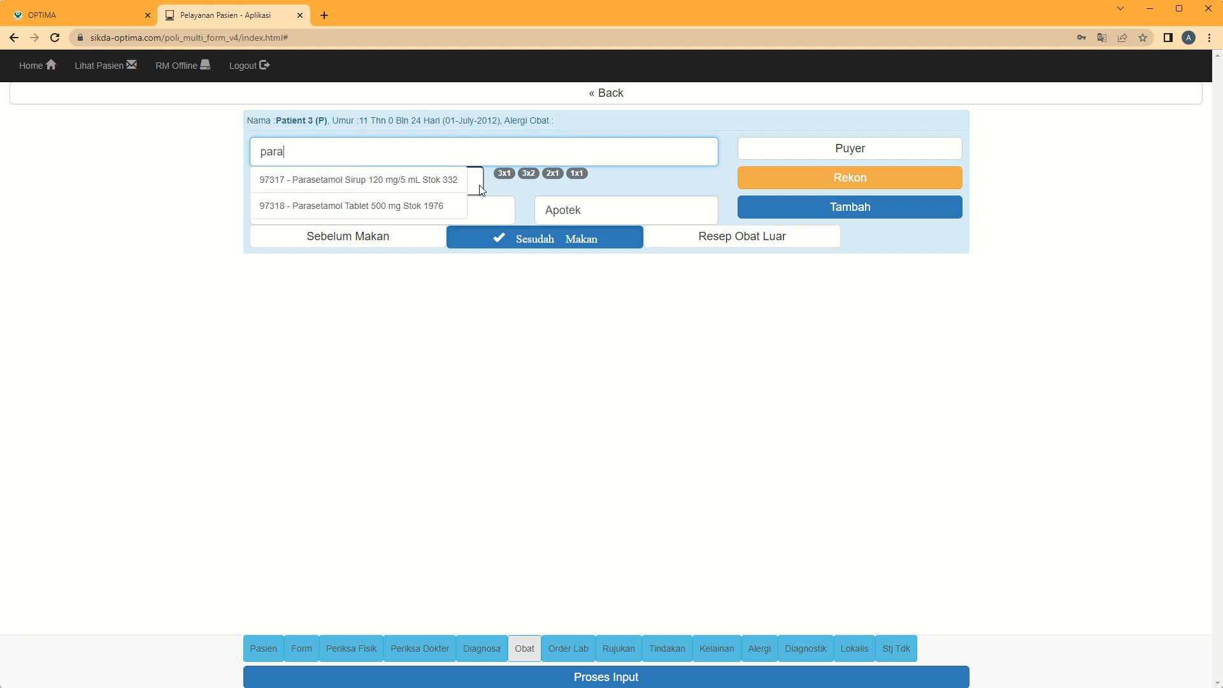
{"action": "left_click", "coordinate": [431, 205]}
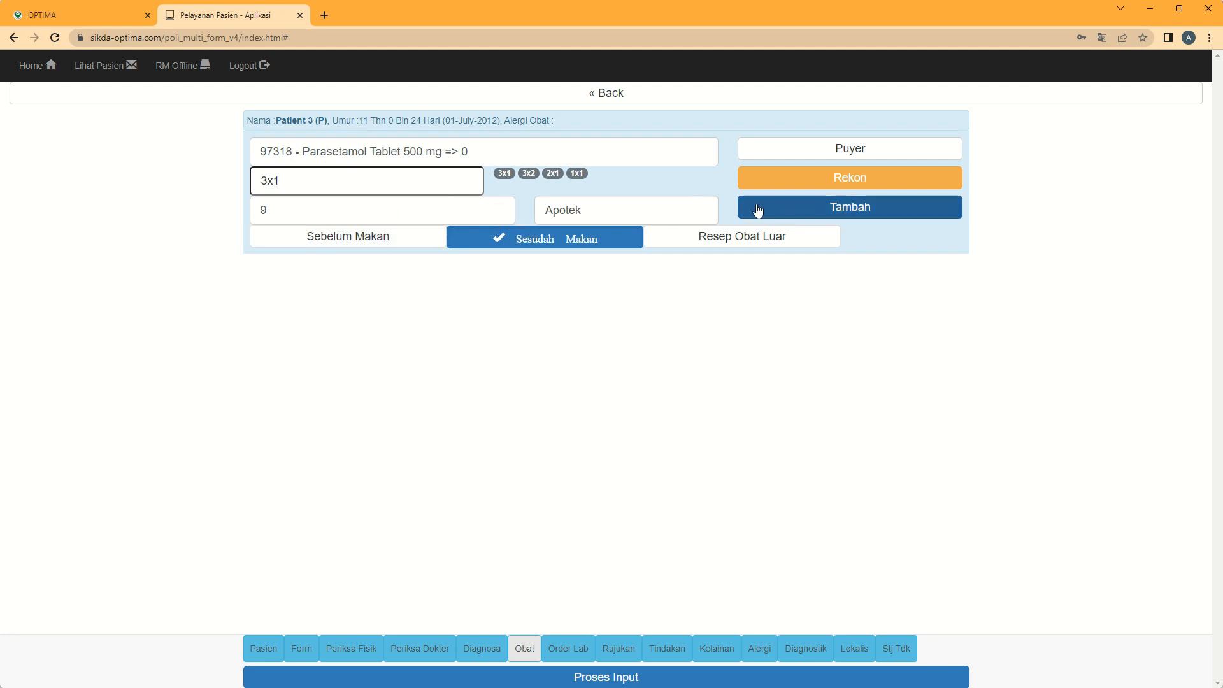
{"action": "left_click", "coordinate": [776, 210]}
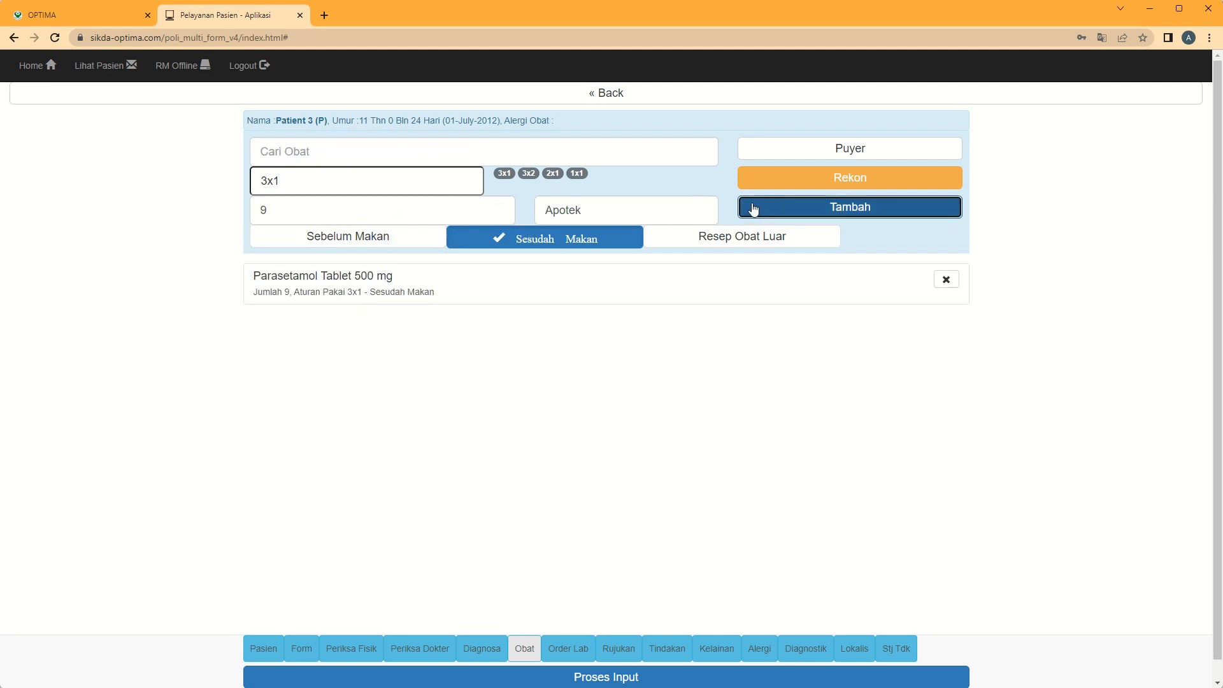
Step: Prescribe Vitamin B Kompleks Tablet, quantity 3, 1x1, taken after meals
{"action": "left_click", "coordinate": [377, 155]}
{"action": "type", "text": "vit"}
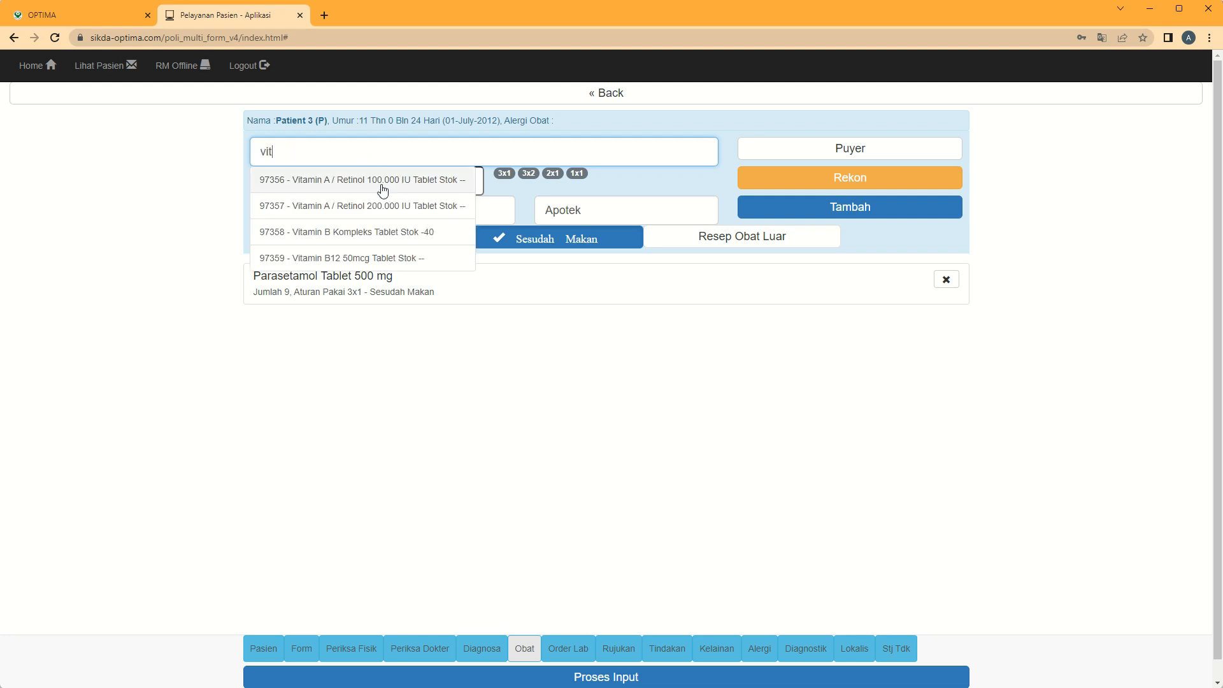
{"action": "left_click", "coordinate": [386, 237]}
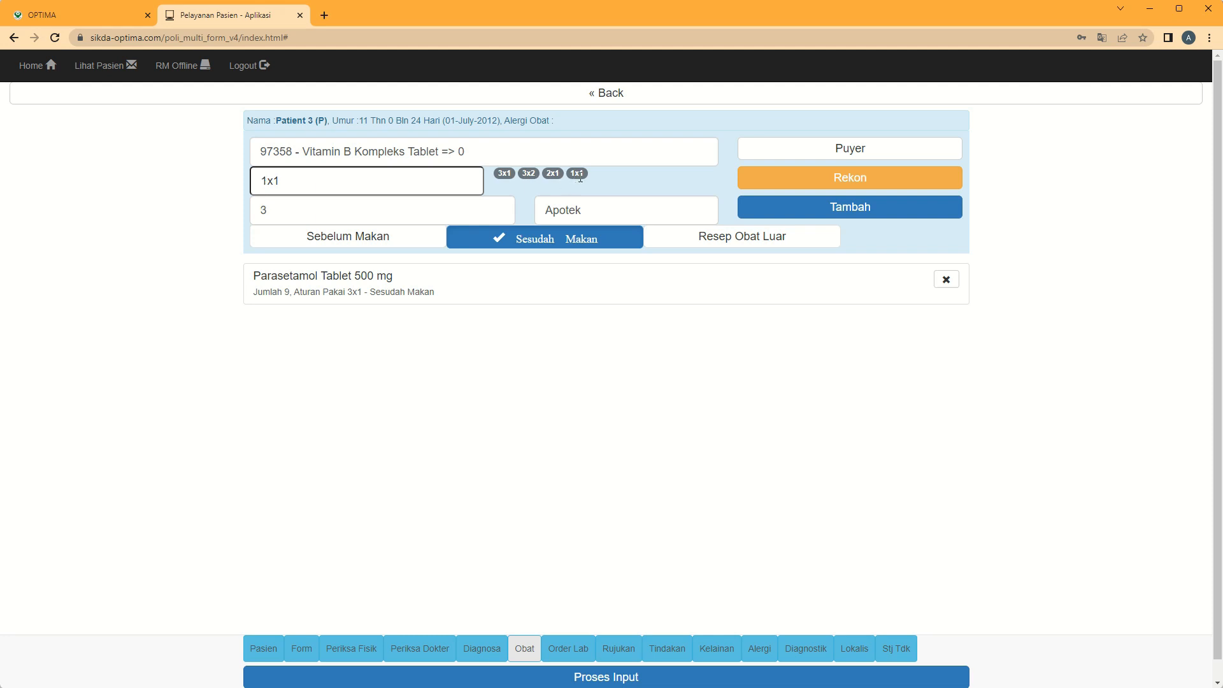
{"action": "left_click", "coordinate": [588, 245]}
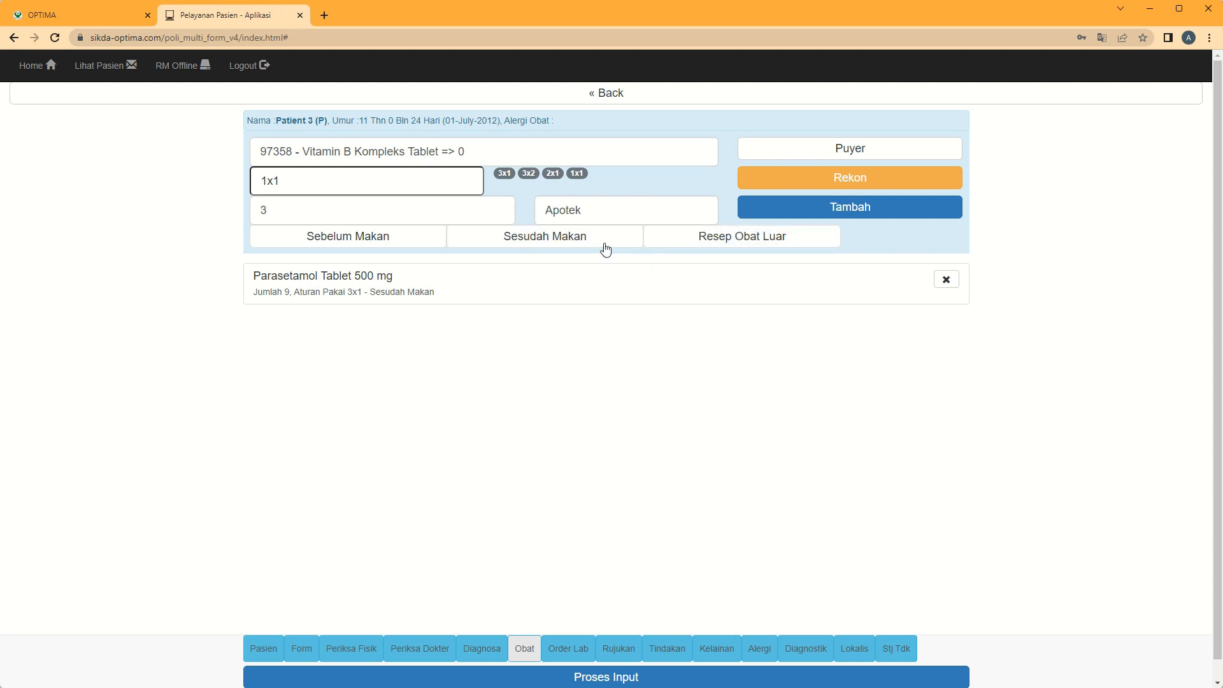
{"action": "left_click", "coordinate": [627, 245]}
{"action": "left_click", "coordinate": [800, 214]}
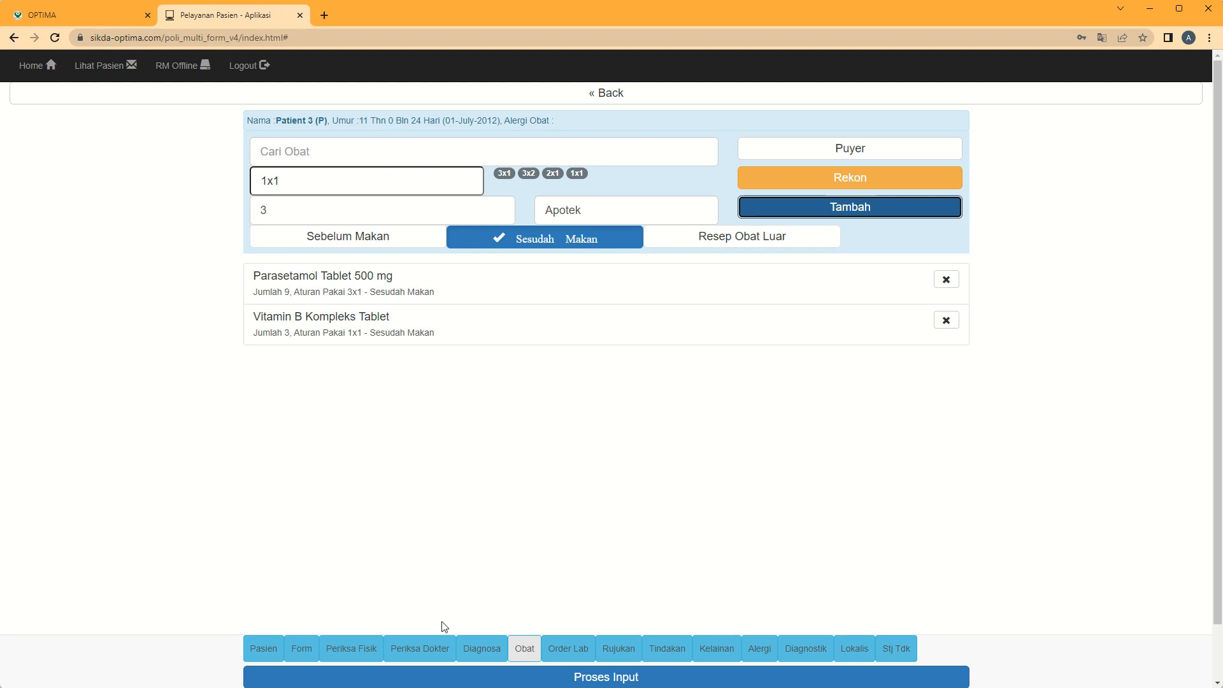
{"action": "left_click", "coordinate": [577, 649]}
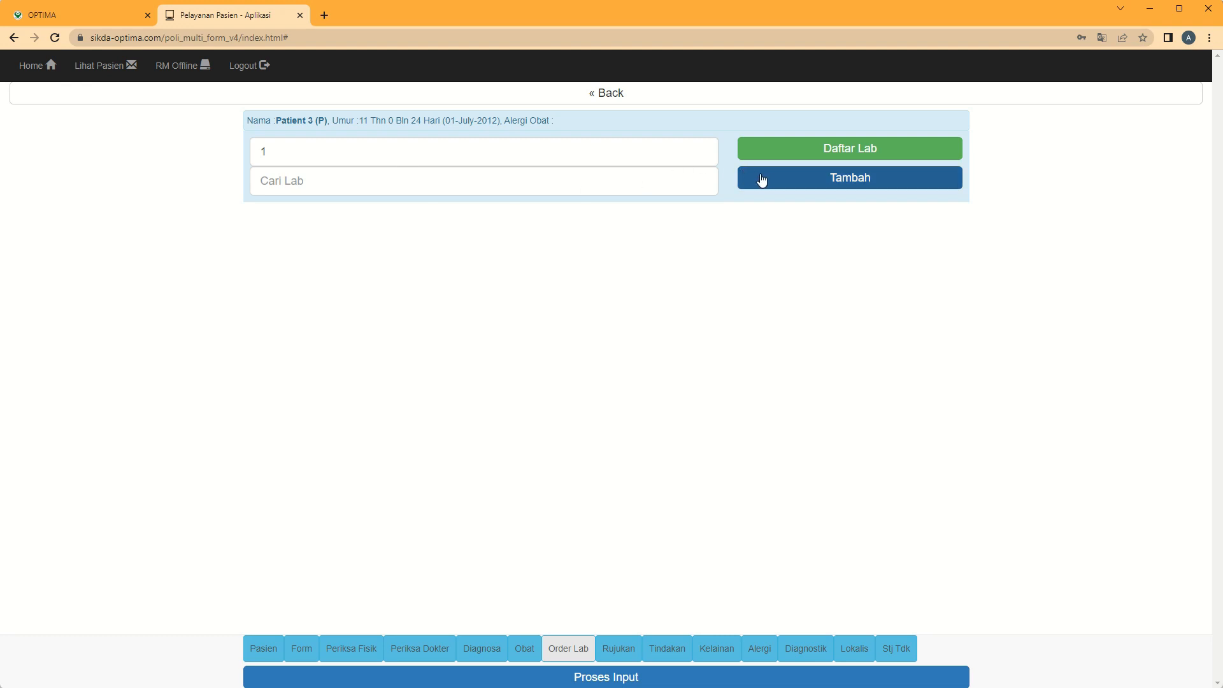
Step: Order the Glucose 2jpp and Darah Rutin lab tests, quantity 1 each
{"action": "left_click", "coordinate": [496, 187]}
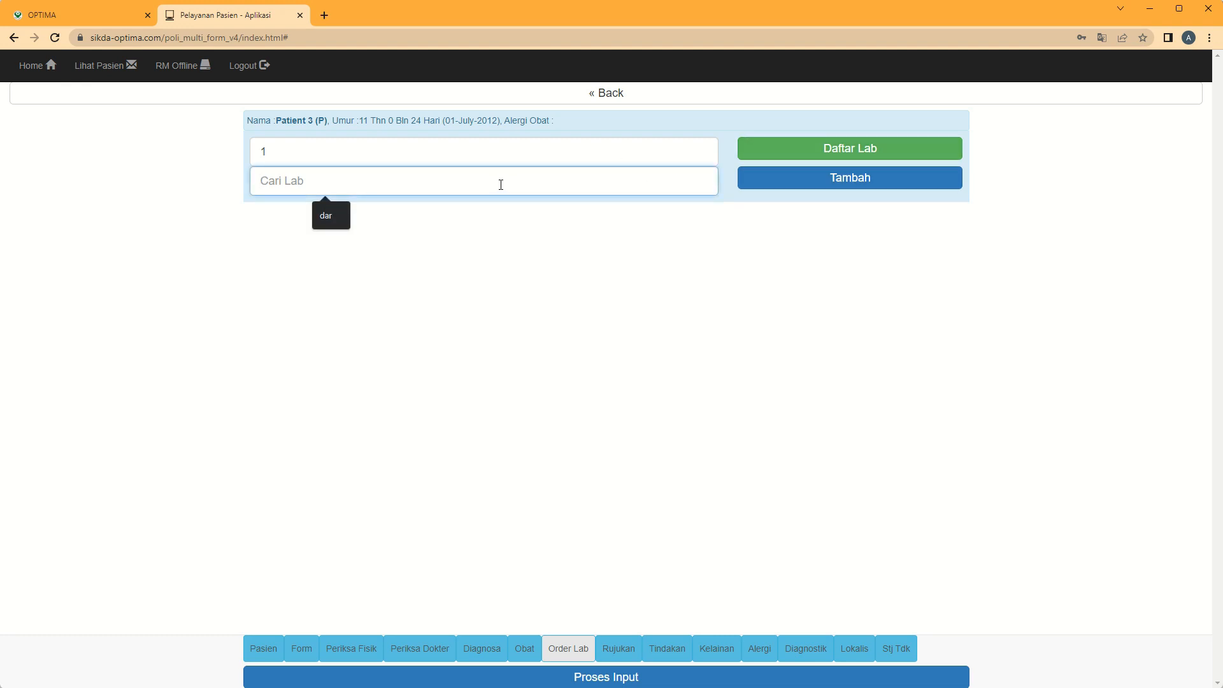
{"action": "type", "text": "p"}
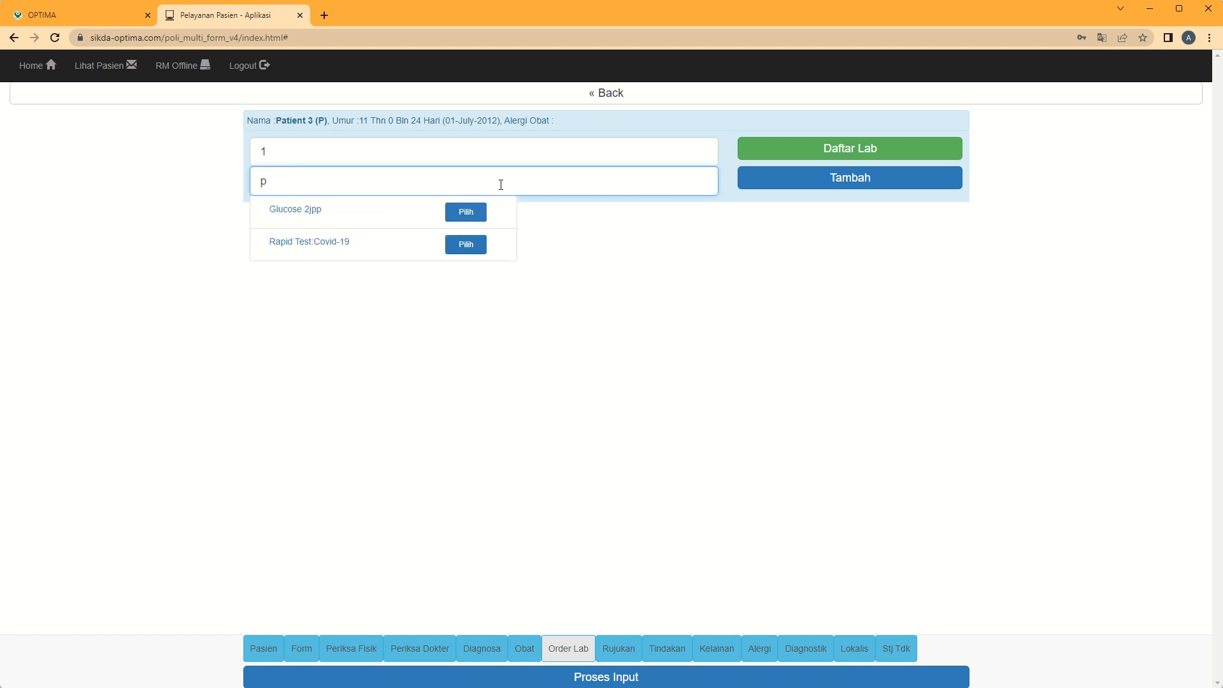
{"action": "left_click", "coordinate": [466, 212]}
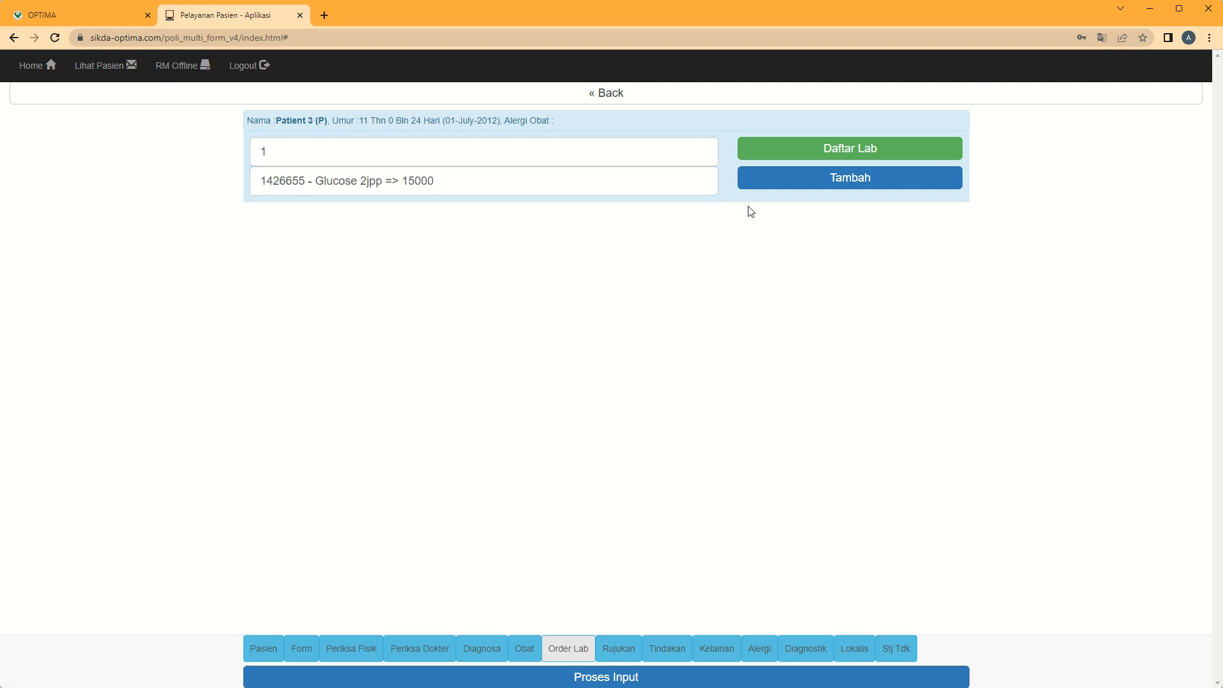
{"action": "left_click", "coordinate": [836, 180]}
{"action": "left_click", "coordinate": [453, 175]}
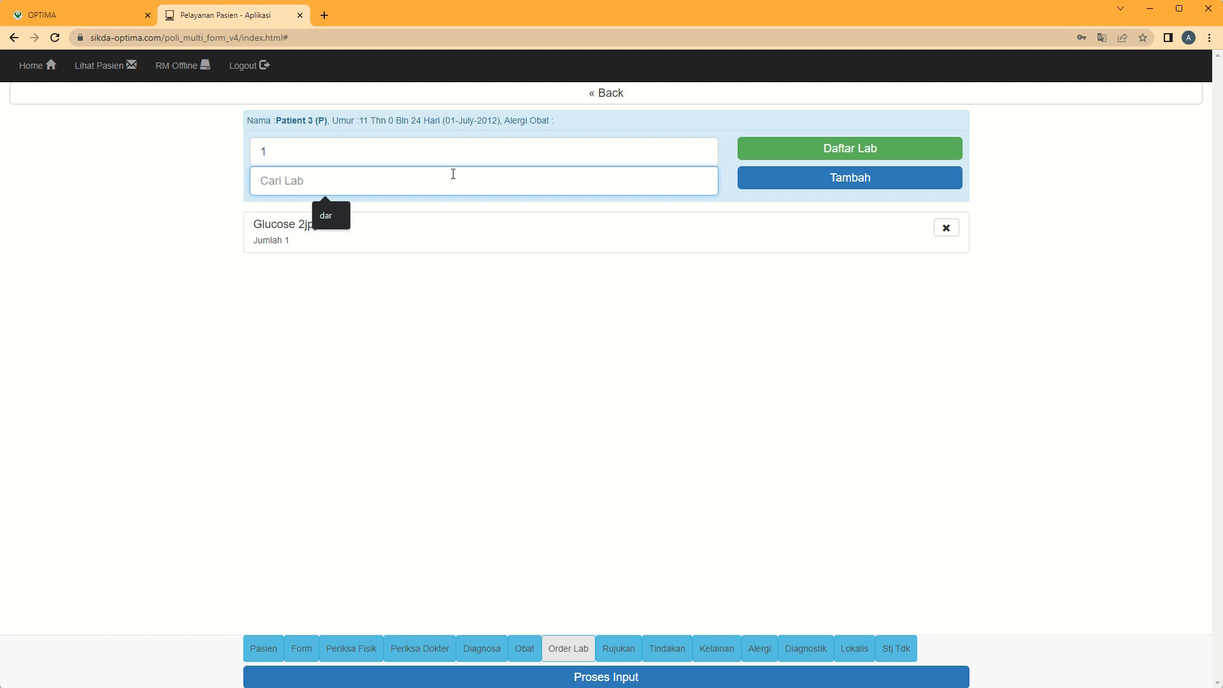
{"action": "type", "text": "da"}
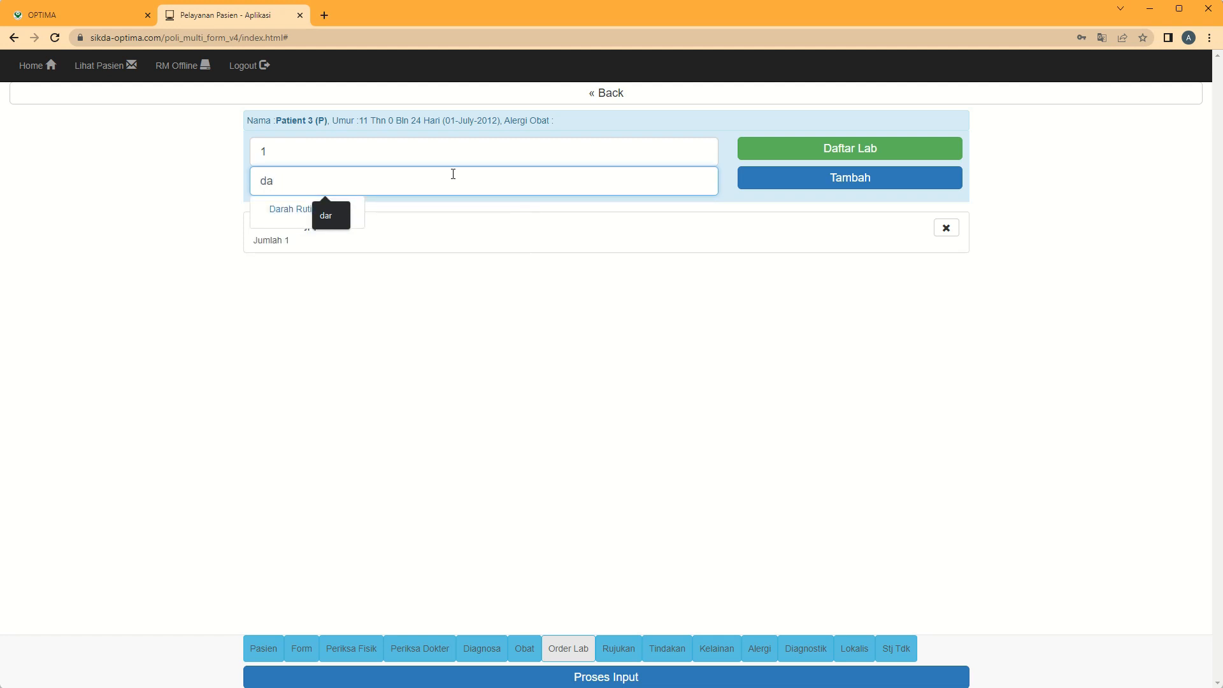
{"action": "left_click", "coordinate": [318, 204]}
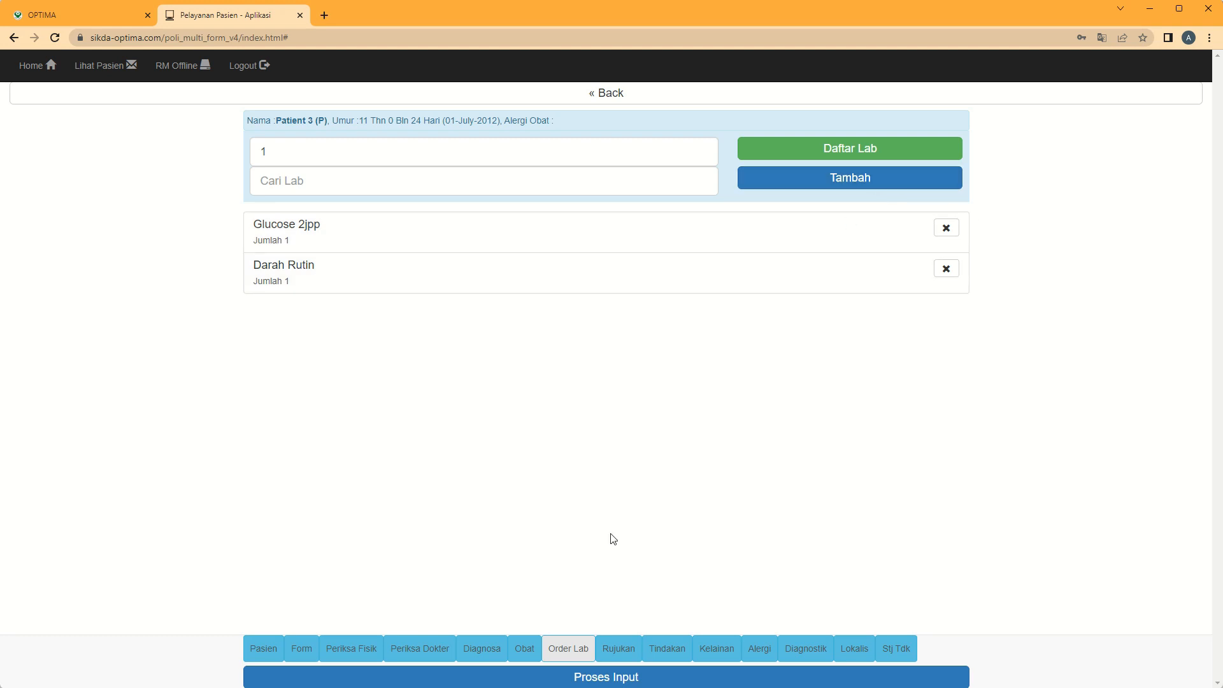
Step: Set the discharge status to an onward specialist referral for PENYAKIT DALAM
{"action": "left_click", "coordinate": [634, 650]}
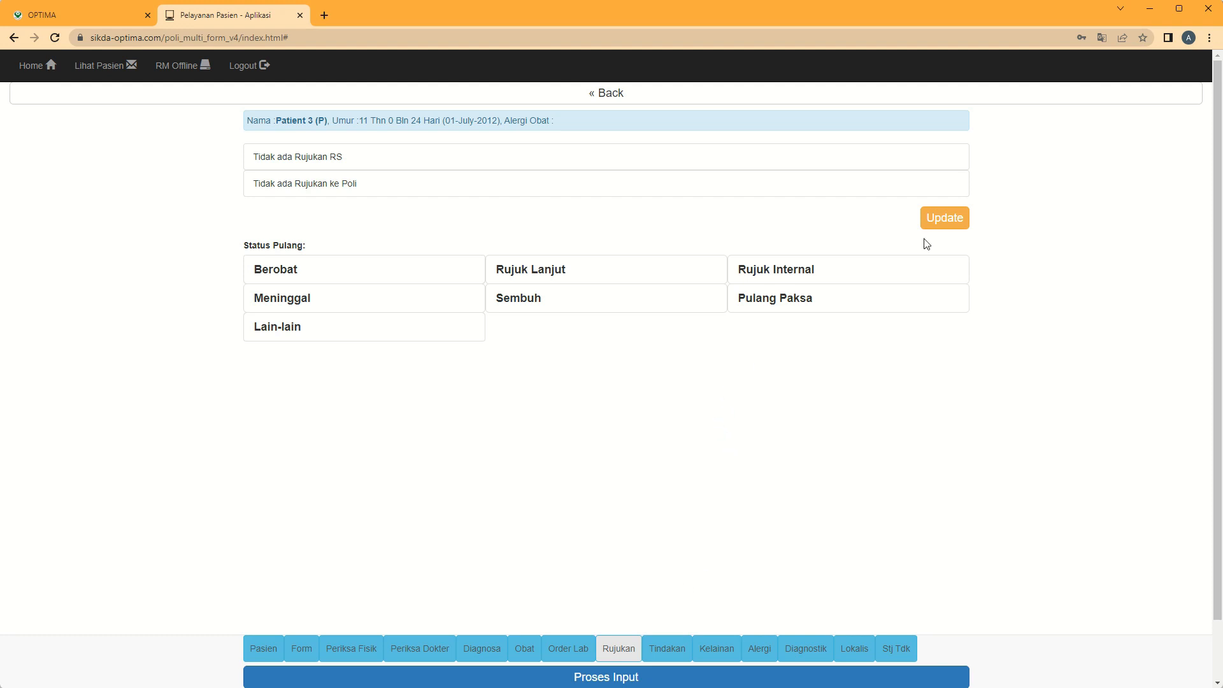
{"action": "left_click", "coordinate": [812, 275]}
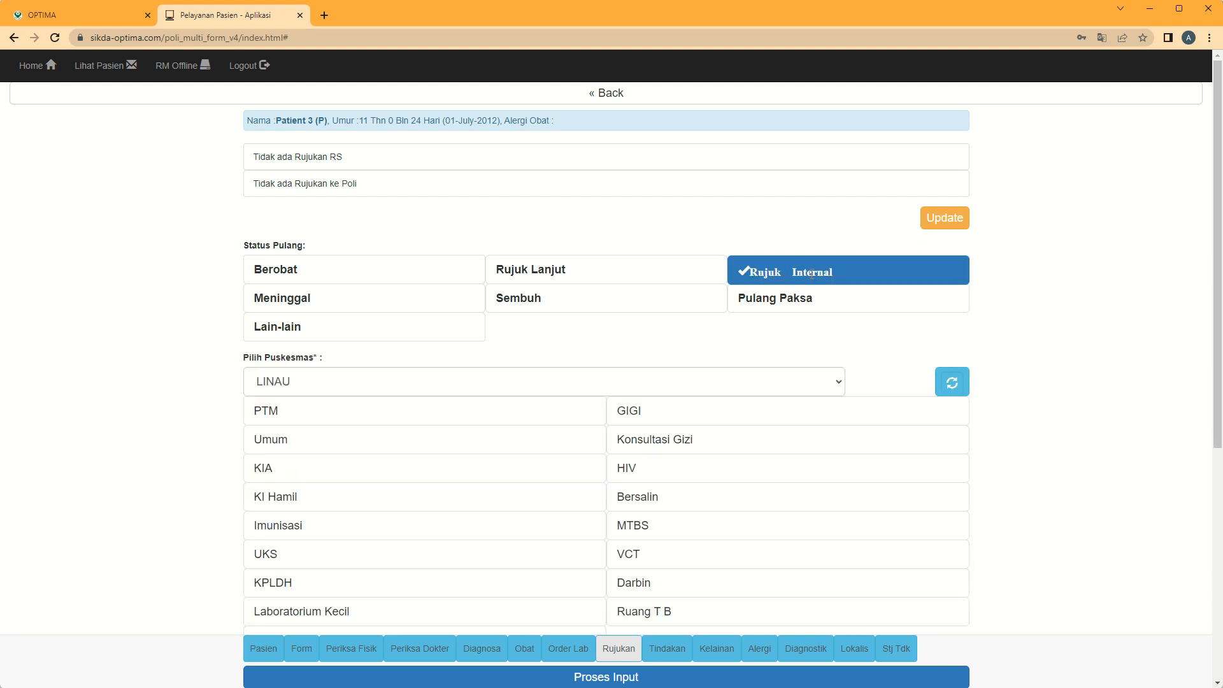
{"action": "scroll", "coordinate": [590, 471], "scroll_direction": "down", "scroll_amount": 3}
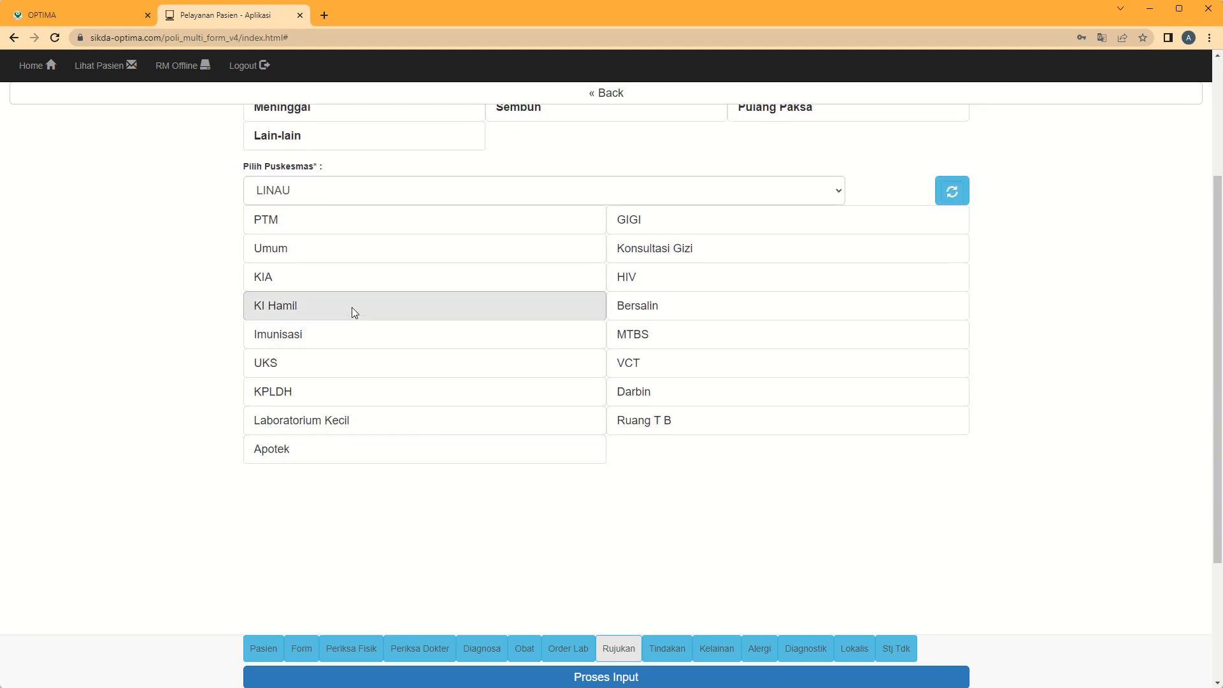
{"action": "scroll", "coordinate": [665, 264], "scroll_direction": "up", "scroll_amount": 2}
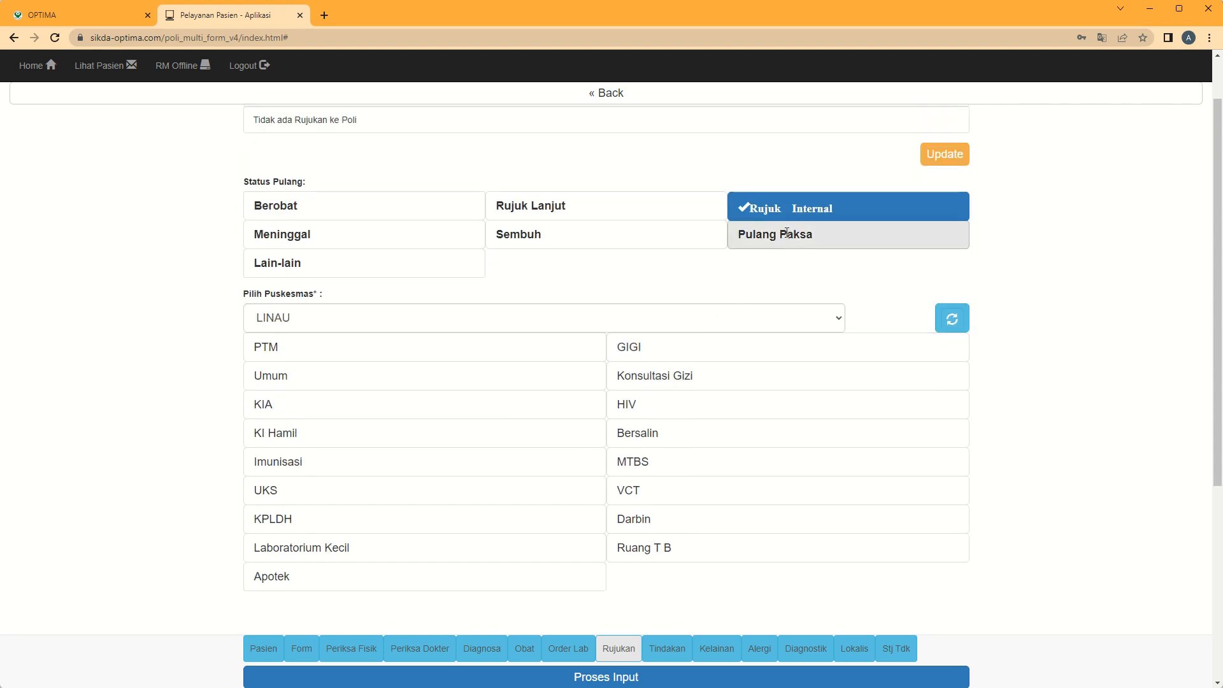
{"action": "left_click", "coordinate": [641, 208]}
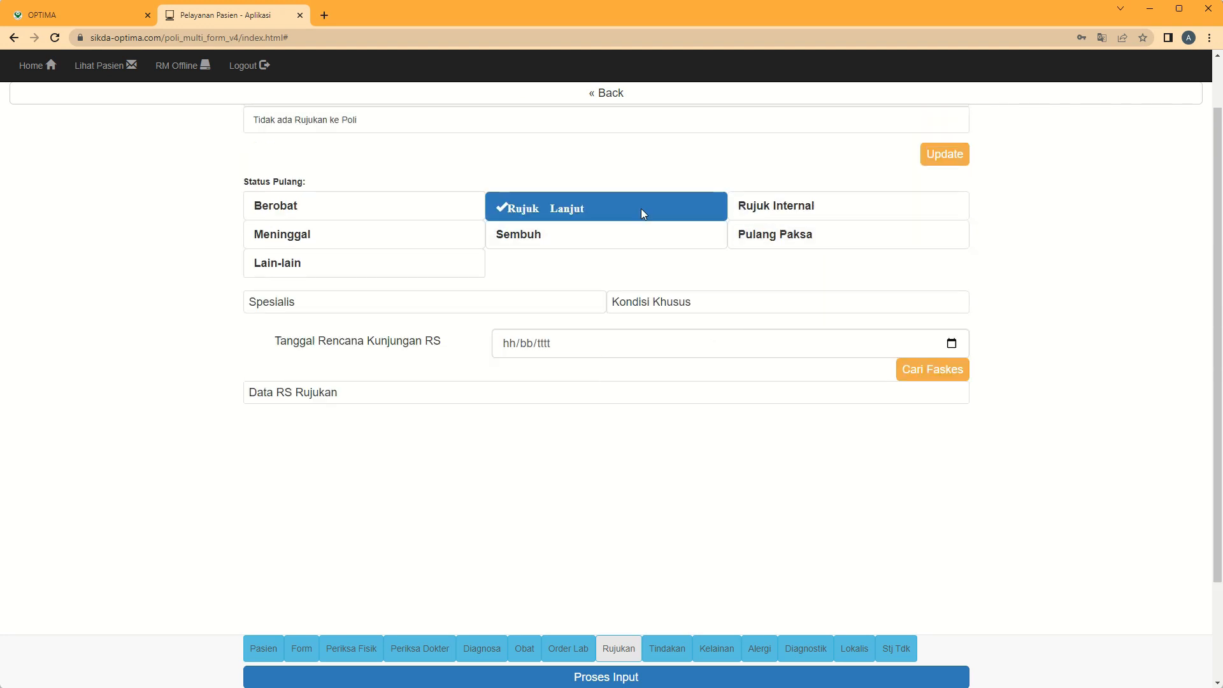
{"action": "left_click", "coordinate": [587, 302]}
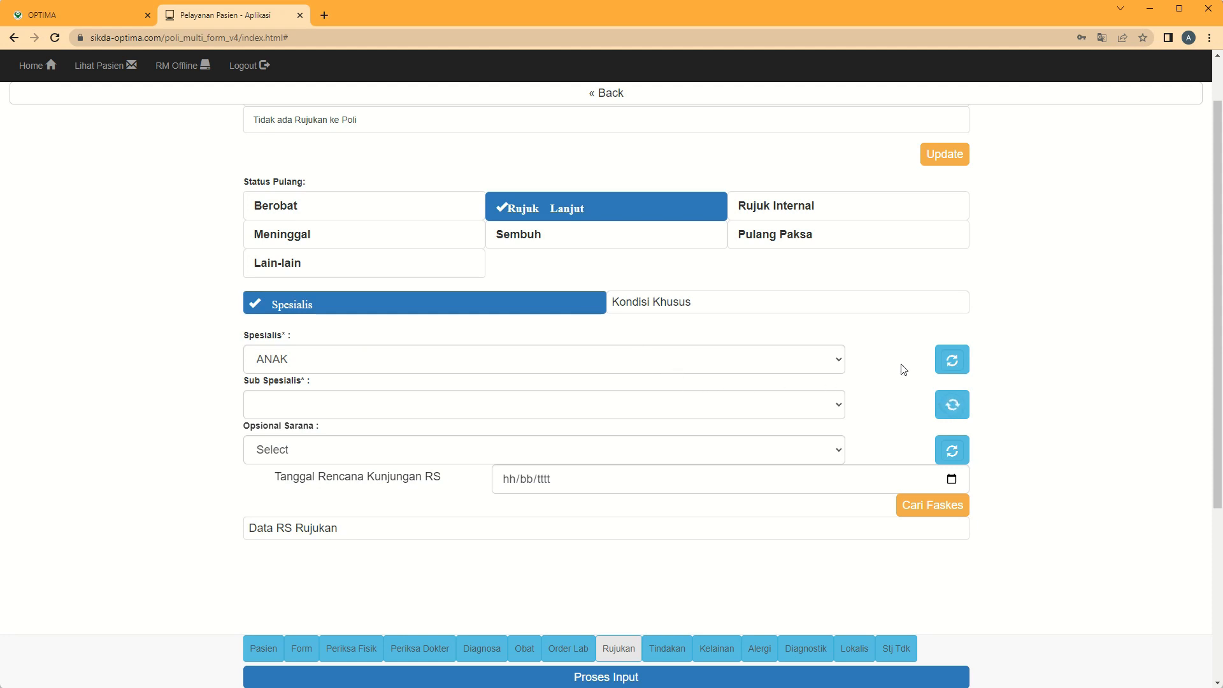
{"action": "left_click", "coordinate": [832, 365]}
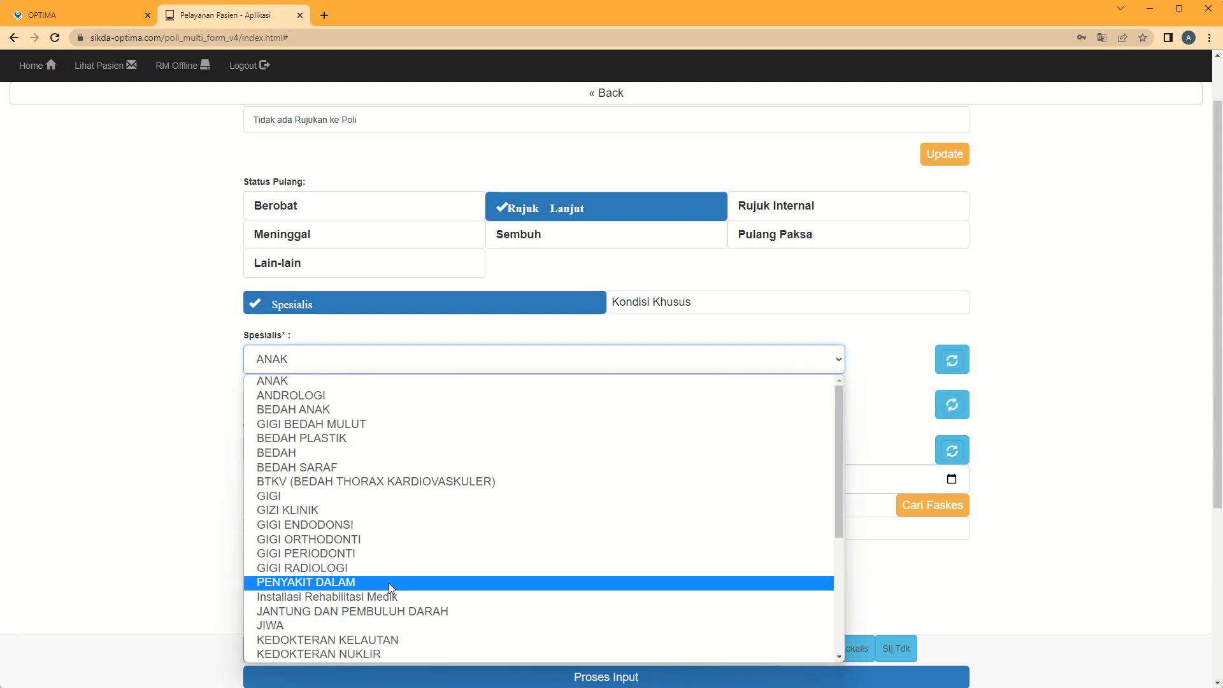
{"action": "scroll", "coordinate": [386, 592], "scroll_direction": "down", "scroll_amount": 2}
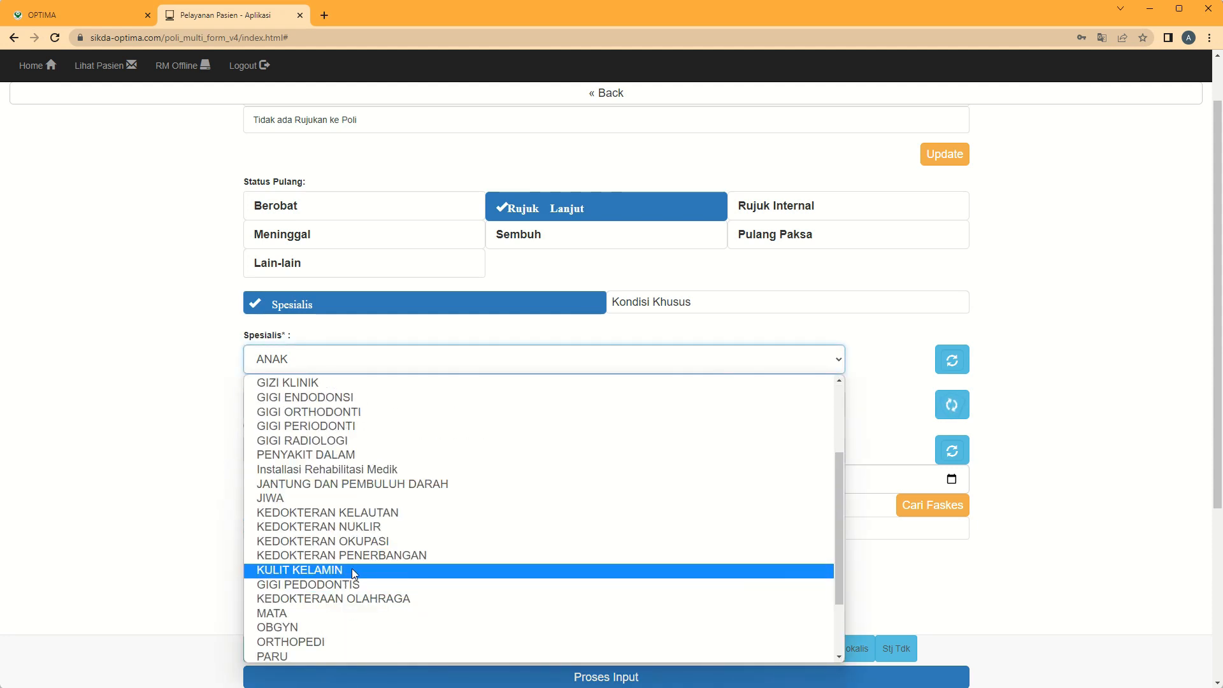
{"action": "left_click", "coordinate": [350, 454]}
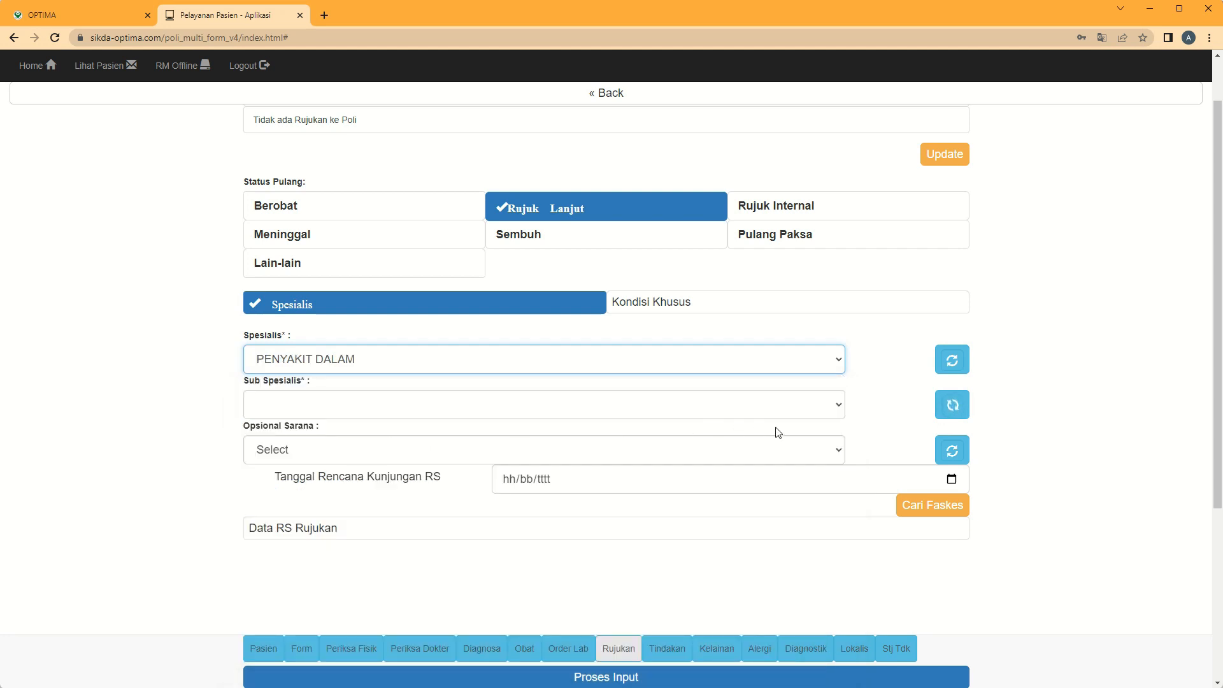
{"action": "left_click", "coordinate": [952, 406]}
{"action": "left_click", "coordinate": [833, 414]}
{"action": "left_click", "coordinate": [842, 408]}
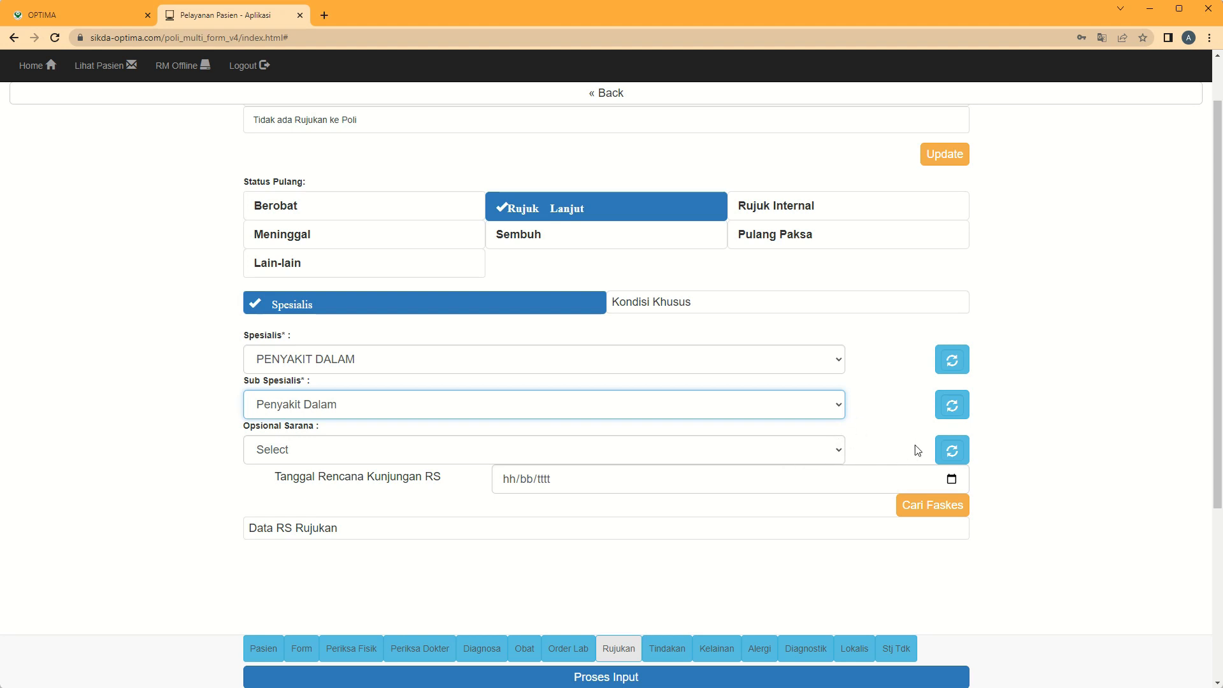
Step: Plan the referral visit for 27/07/2023 at RSU Yarsi
{"action": "left_click", "coordinate": [952, 481]}
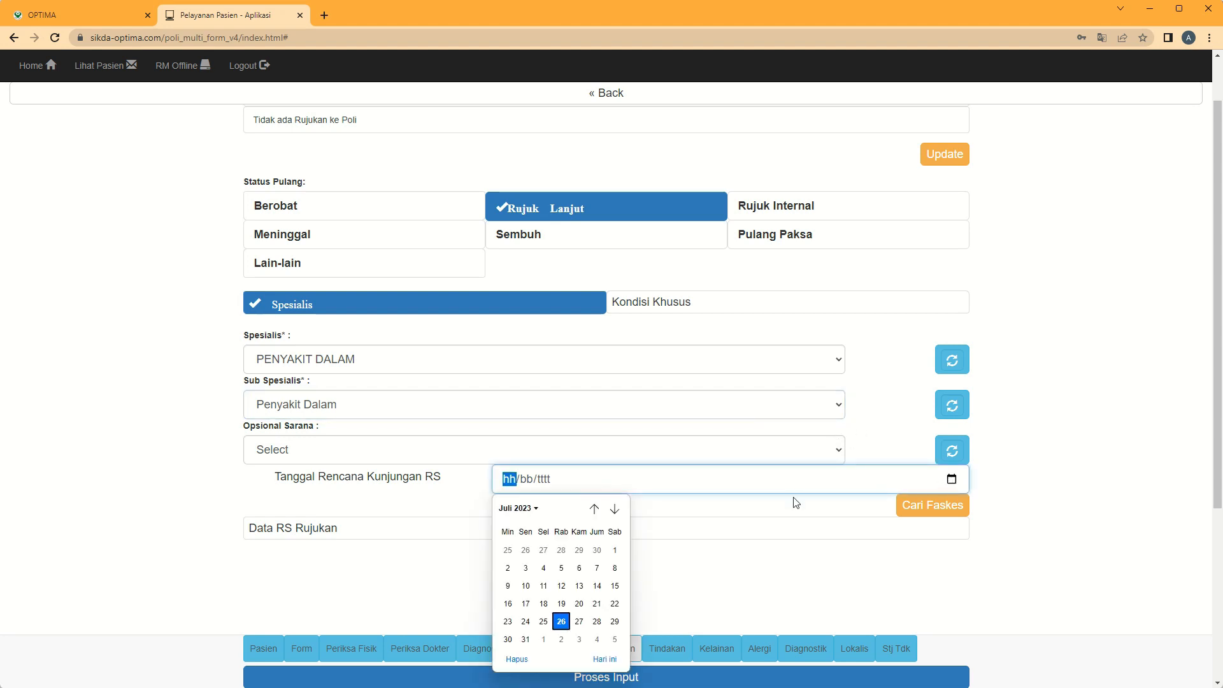
{"action": "left_click", "coordinate": [581, 623]}
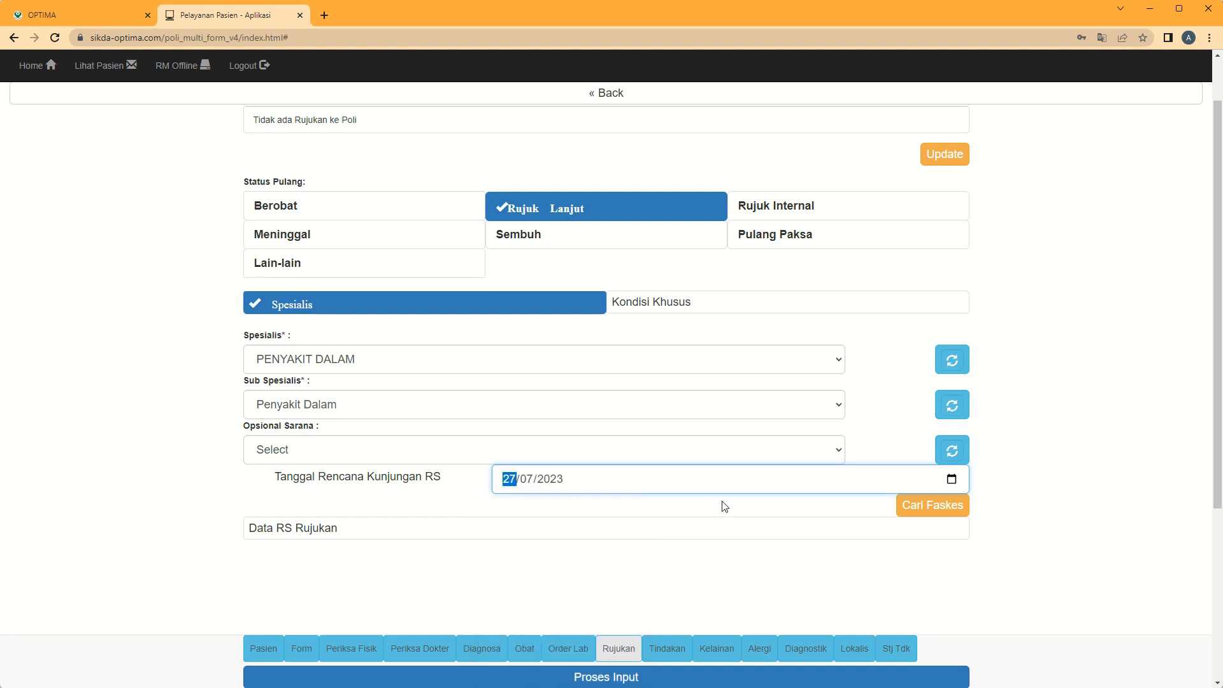
{"action": "left_click", "coordinate": [920, 506]}
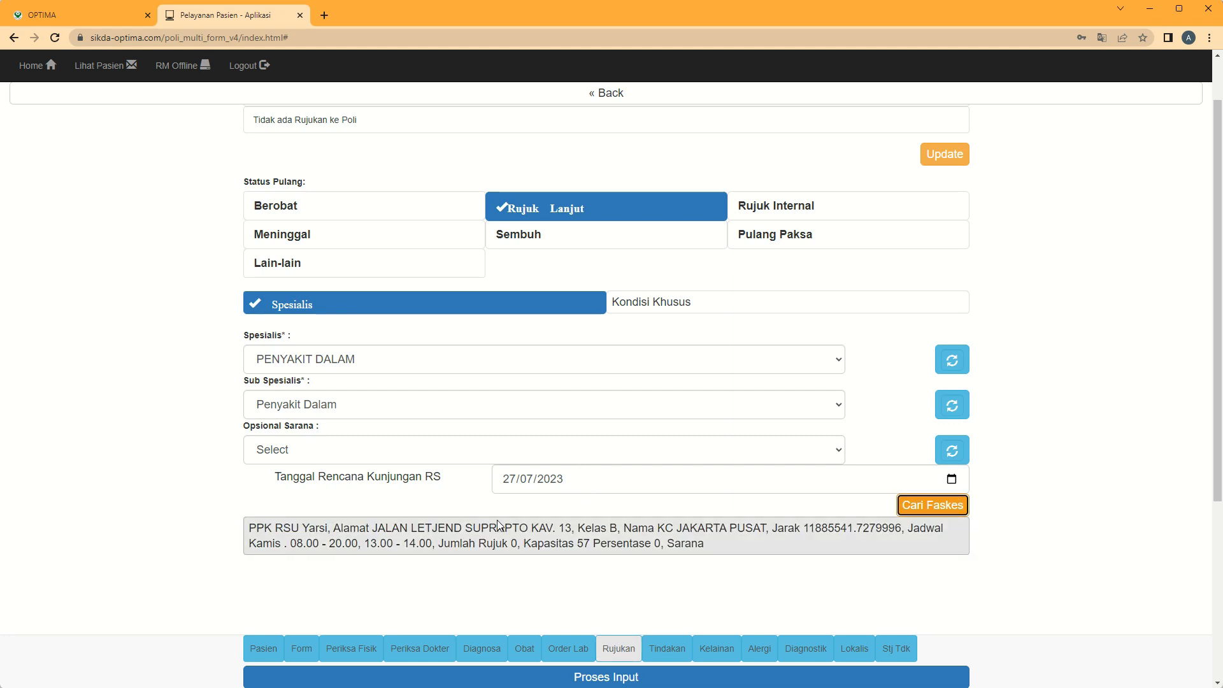
{"action": "left_click", "coordinate": [504, 533]}
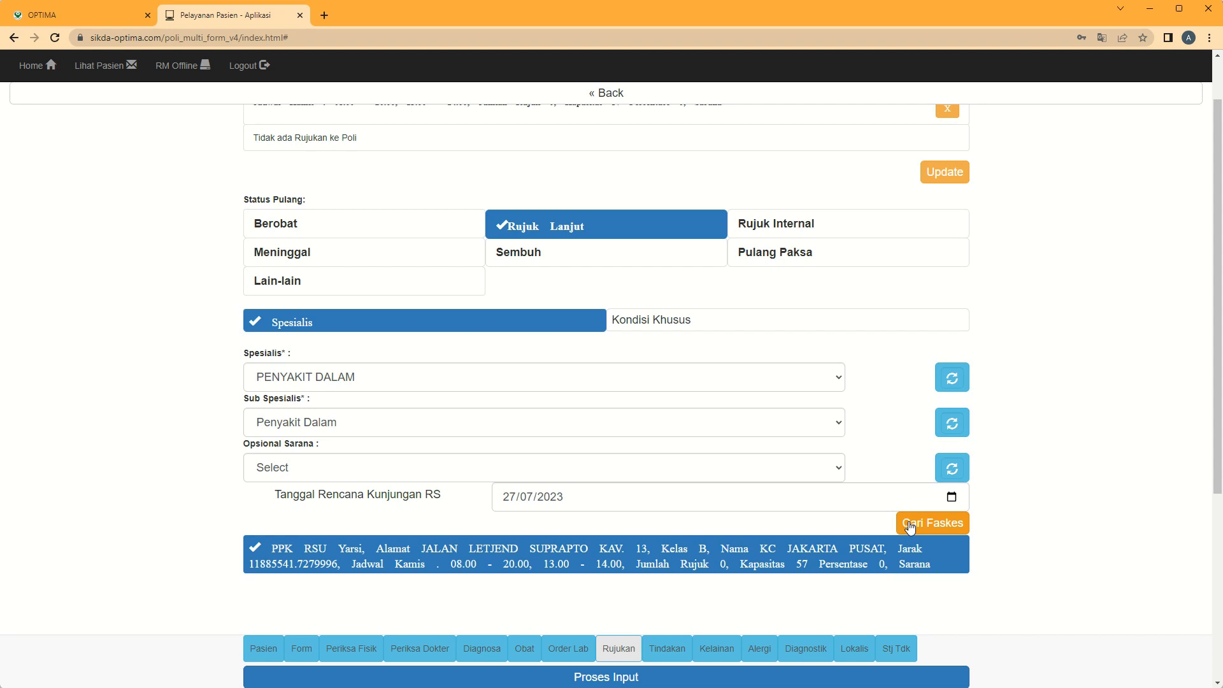
{"action": "left_click", "coordinate": [669, 649]}
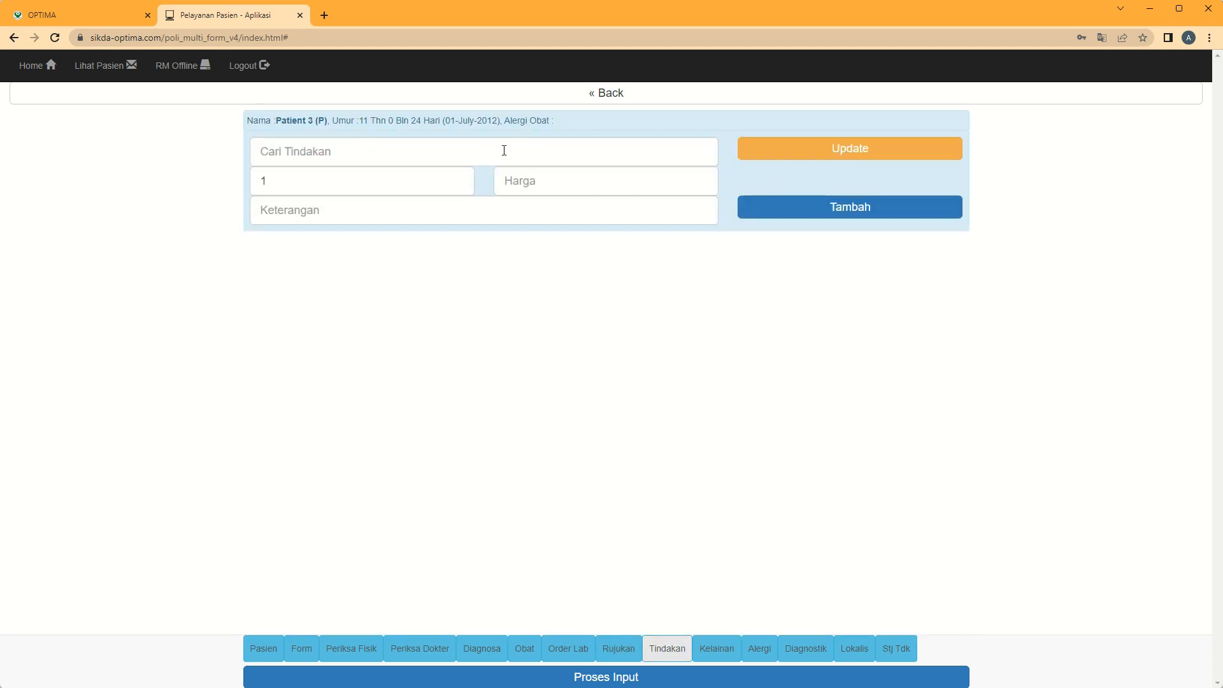
Step: Add the Injeksi Intra Muscular procedure (price 25000, quantity 1, note SIKDA) to the visit
{"action": "left_click", "coordinate": [578, 146]}
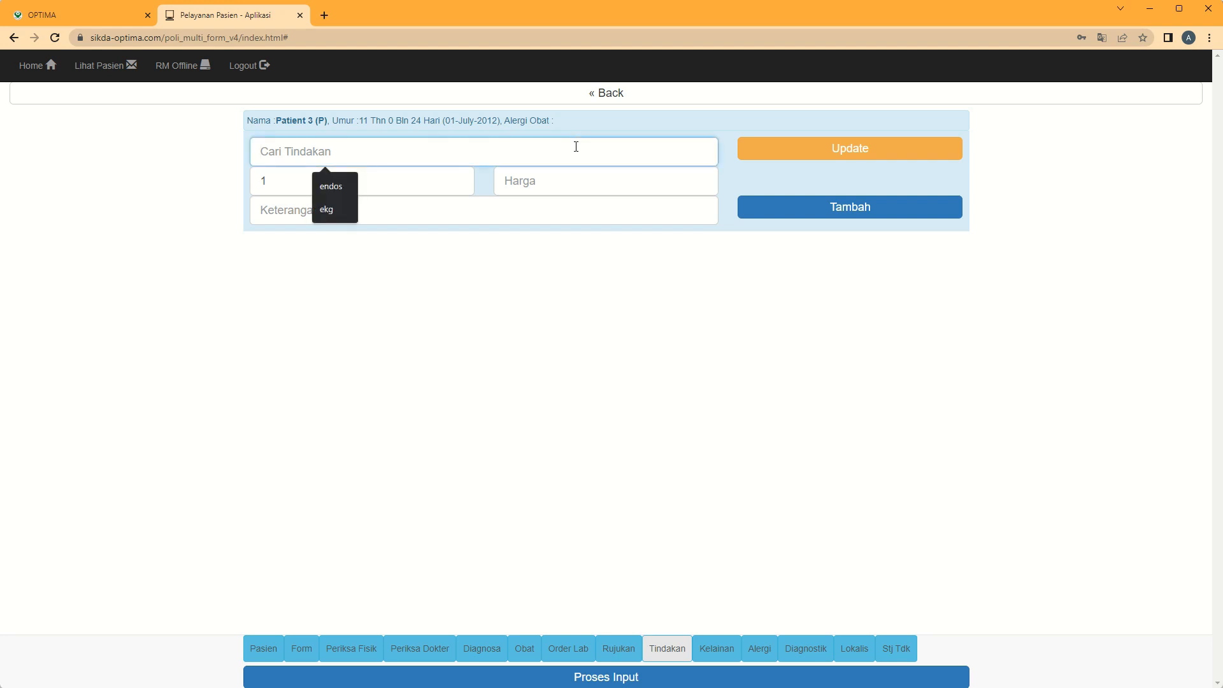
{"action": "type", "text": "inj"}
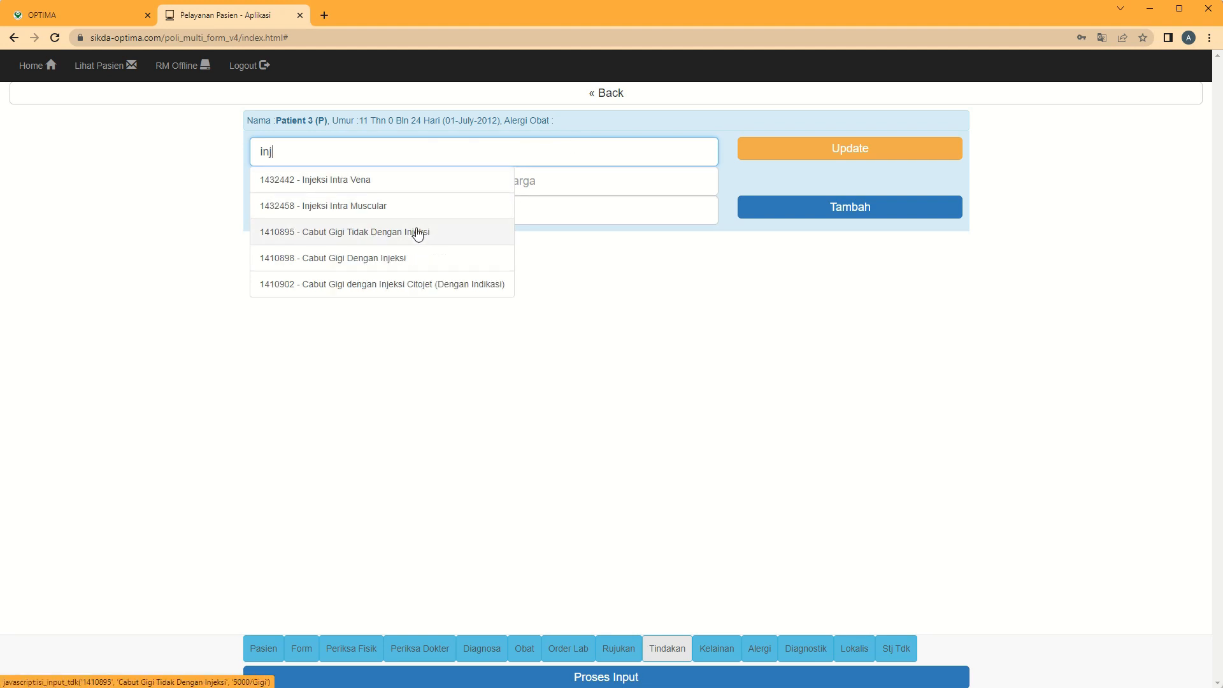
{"action": "left_click", "coordinate": [391, 214]}
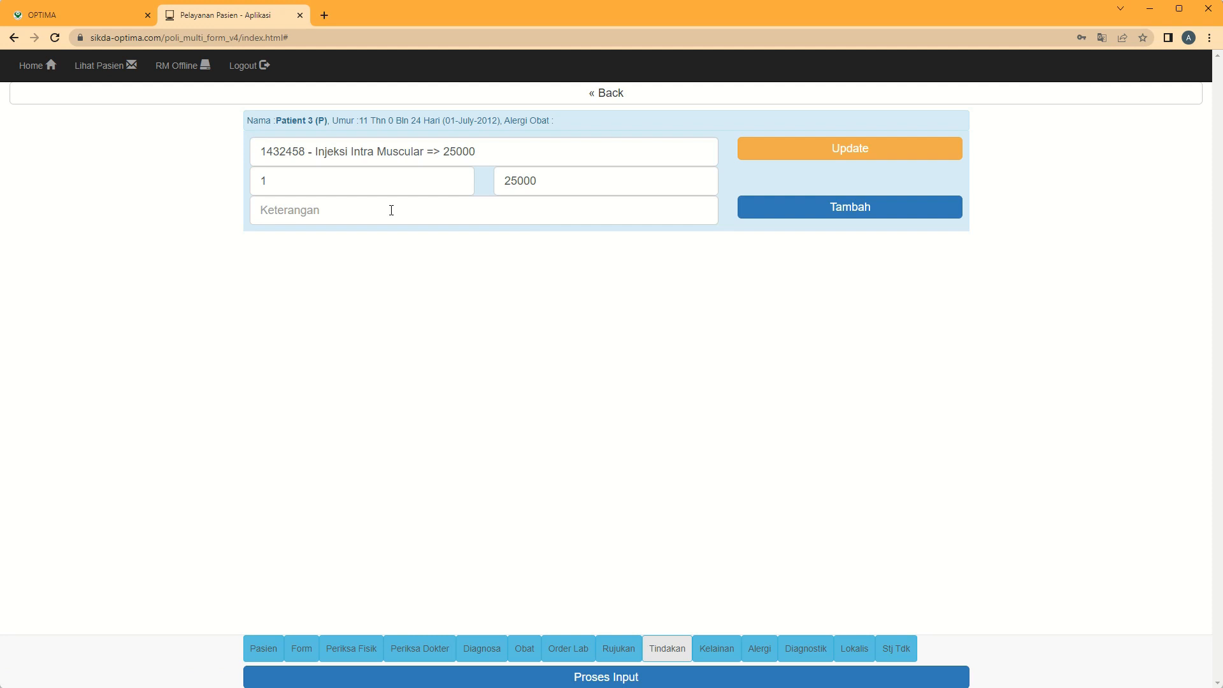
{"action": "left_click", "coordinate": [889, 218]}
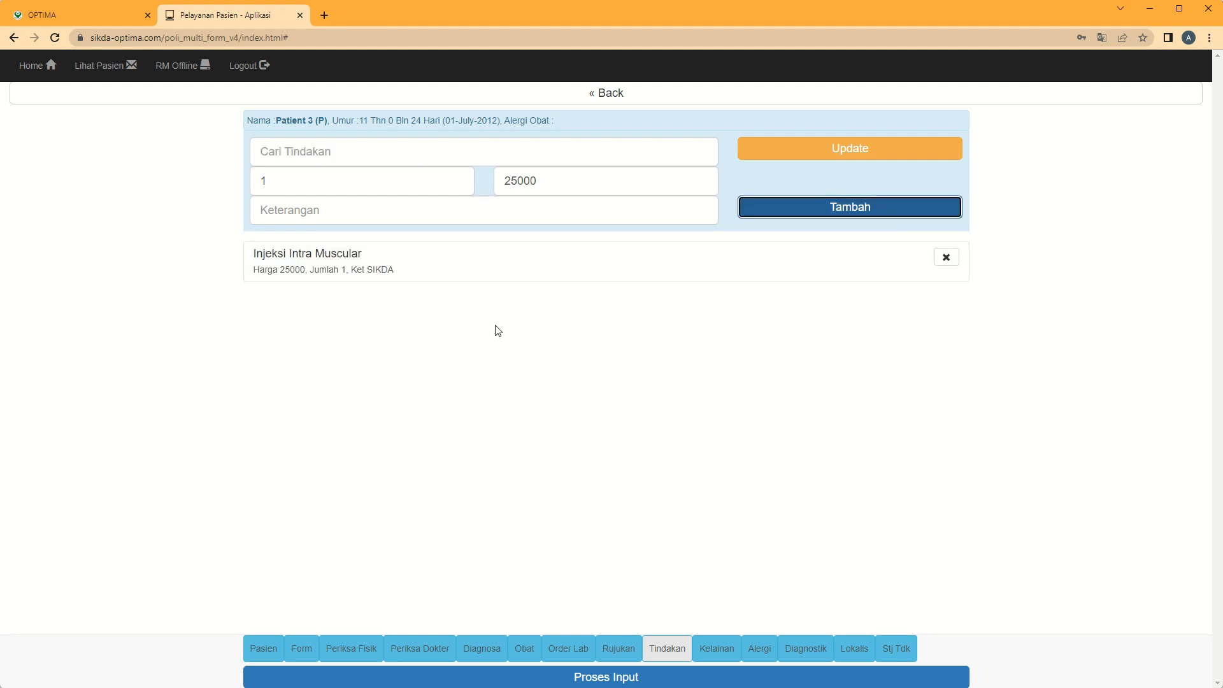
{"action": "left_click", "coordinate": [725, 652]}
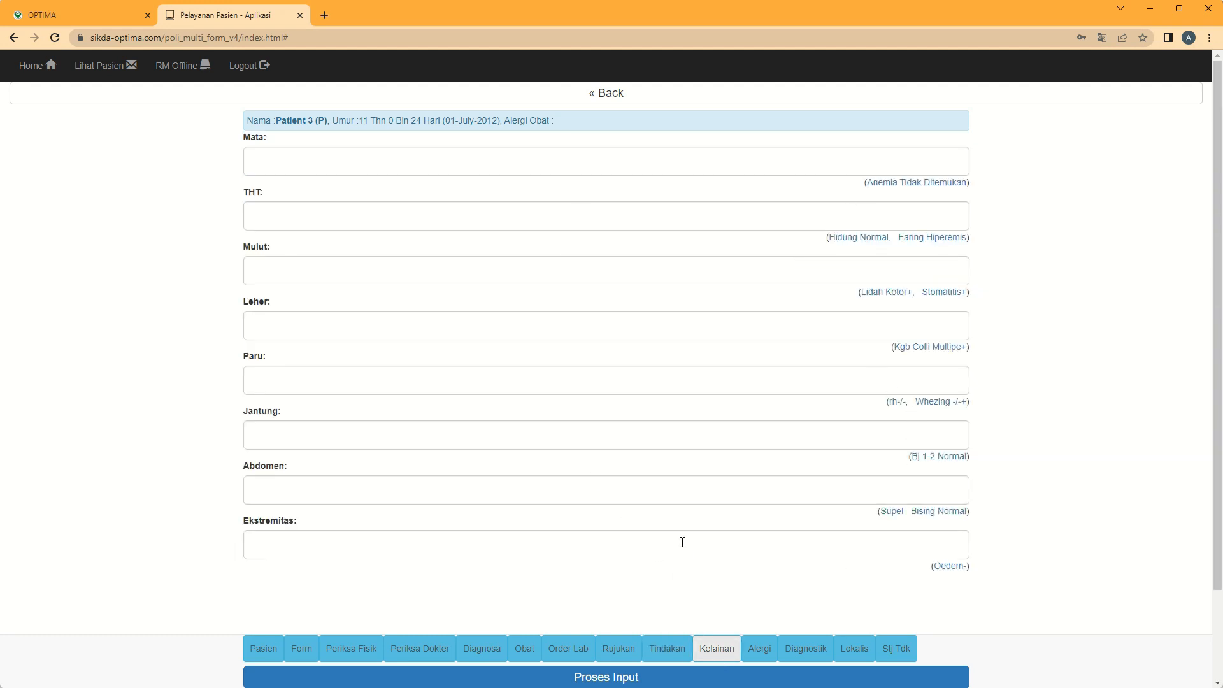
Step: Fill the Ekstremitas finding with 'Oedem-', leaving the other abnormality fields empty
{"action": "scroll", "coordinate": [729, 503], "scroll_direction": "down", "scroll_amount": 2}
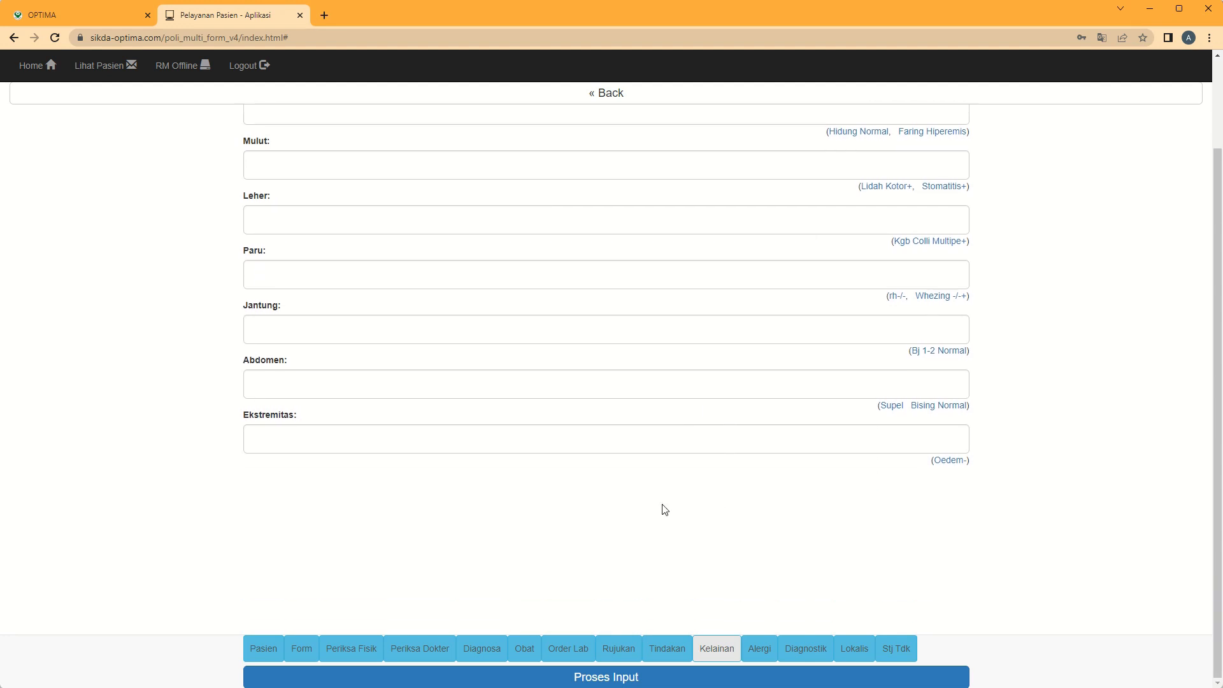
{"action": "scroll", "coordinate": [662, 516], "scroll_direction": "up", "scroll_amount": 2}
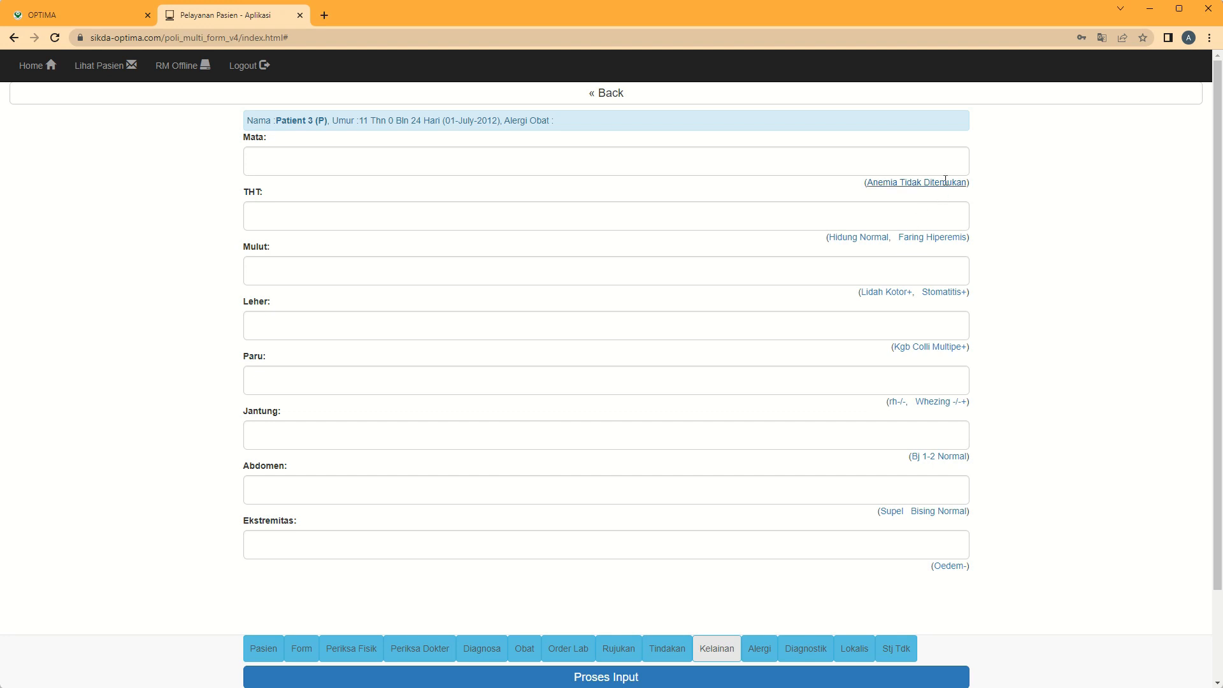
{"action": "left_click", "coordinate": [549, 156]}
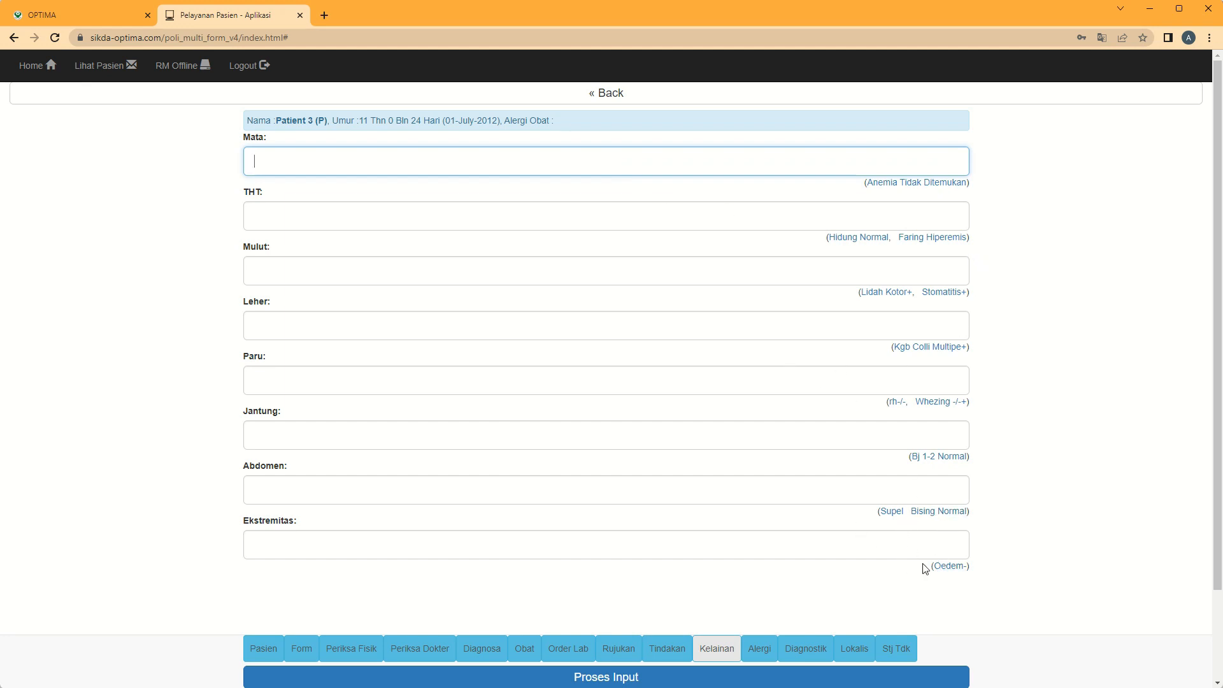
{"action": "left_click", "coordinate": [881, 536]}
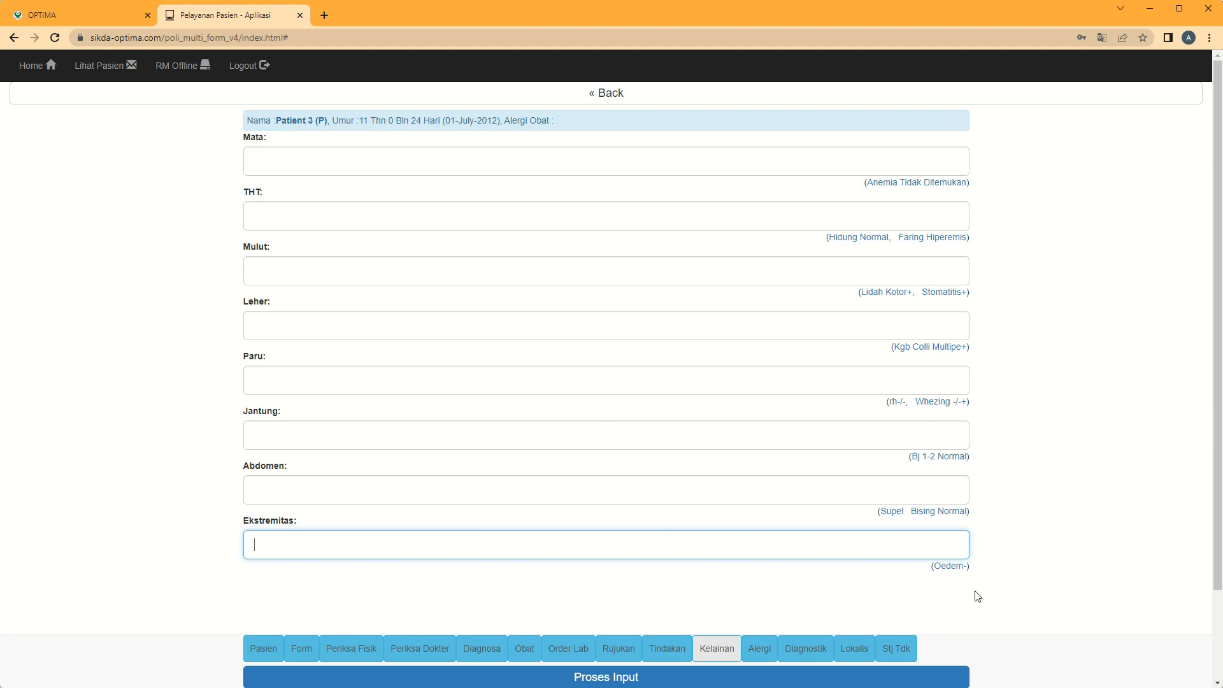
{"action": "left_click", "coordinate": [958, 570]}
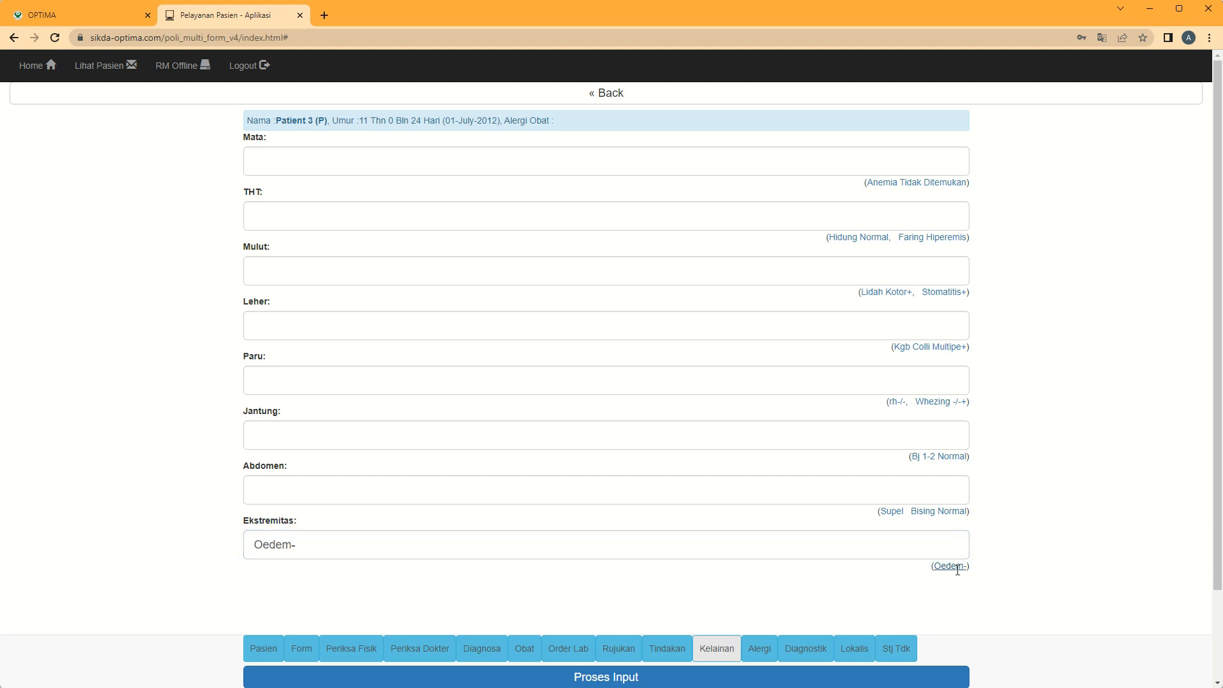
{"action": "triple_click", "coordinate": [462, 548]}
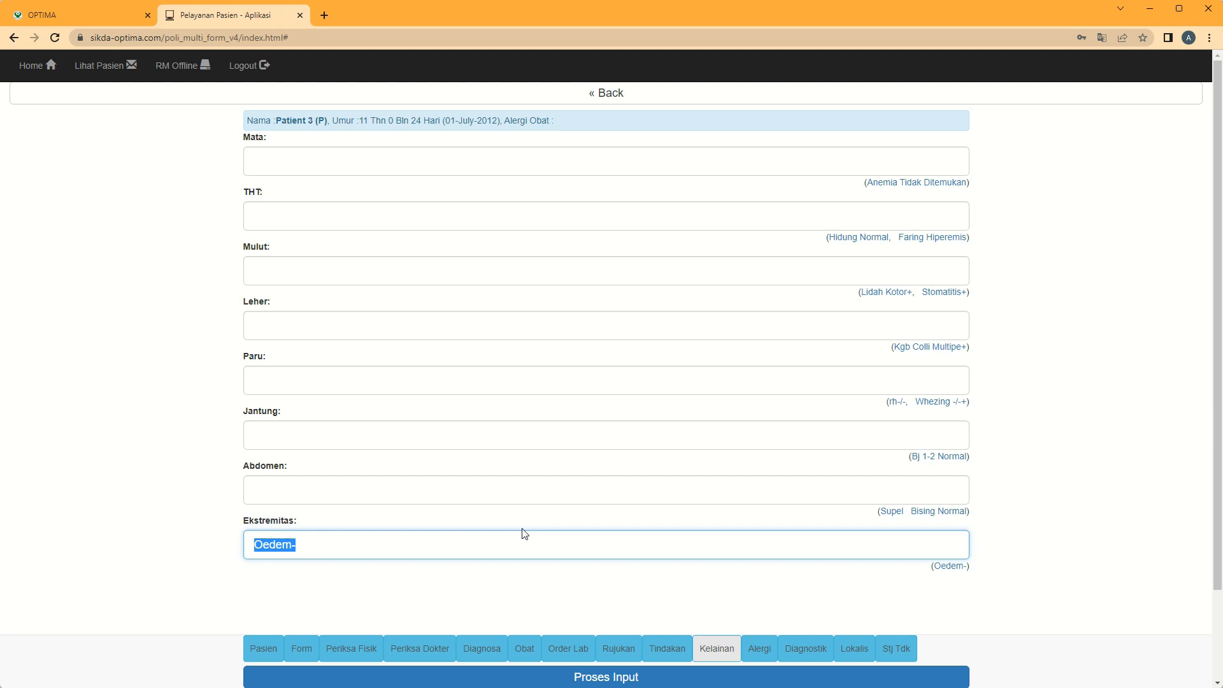
{"action": "left_click", "coordinate": [764, 661]}
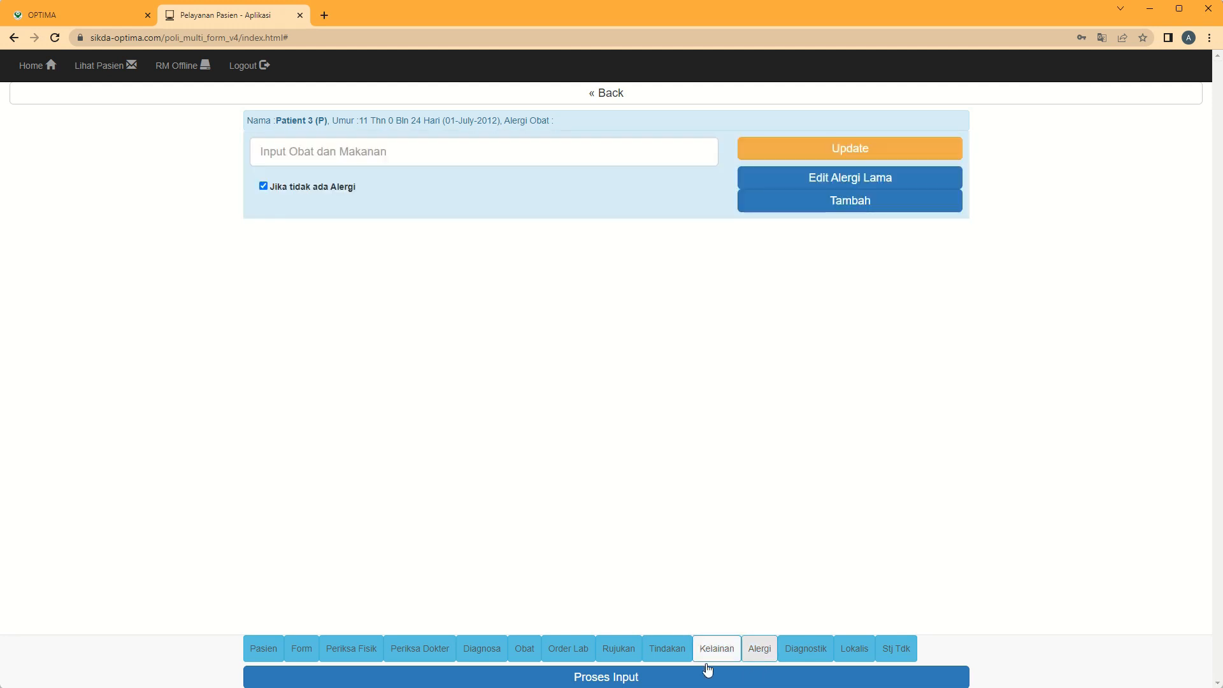
Step: Update the allergy record with 'Jika tidak ada Alergi' ticked, recording no known allergy
{"action": "left_click", "coordinate": [858, 156]}
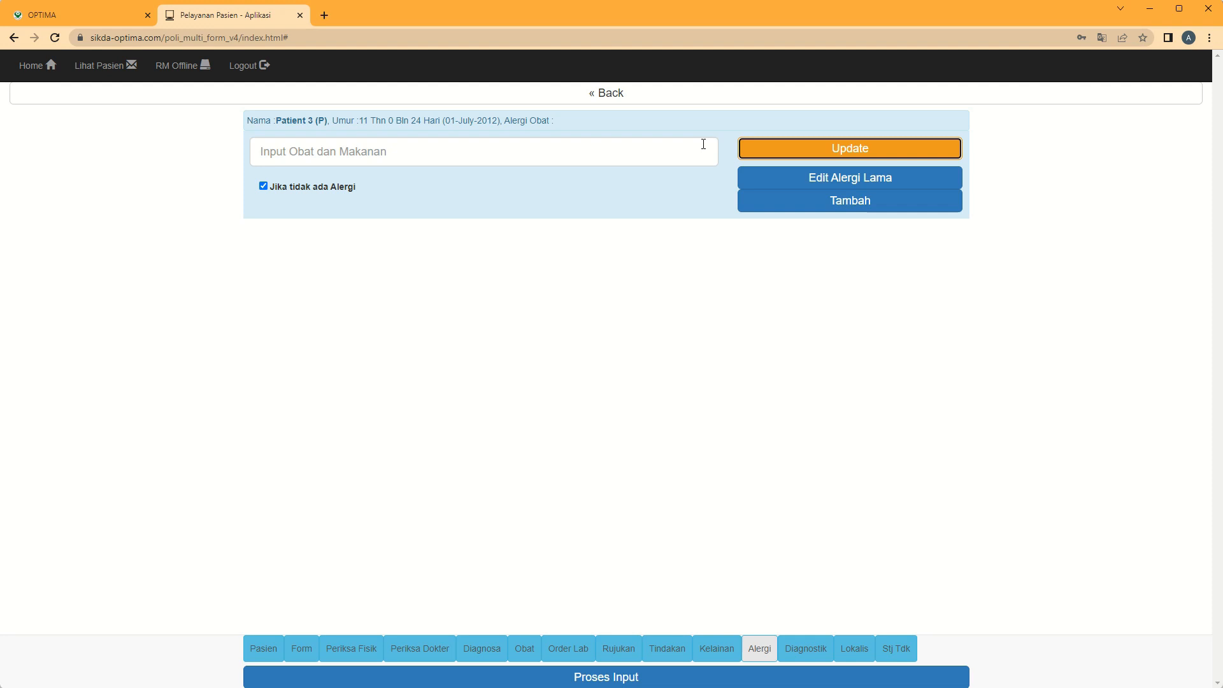
{"action": "left_click", "coordinate": [675, 146]}
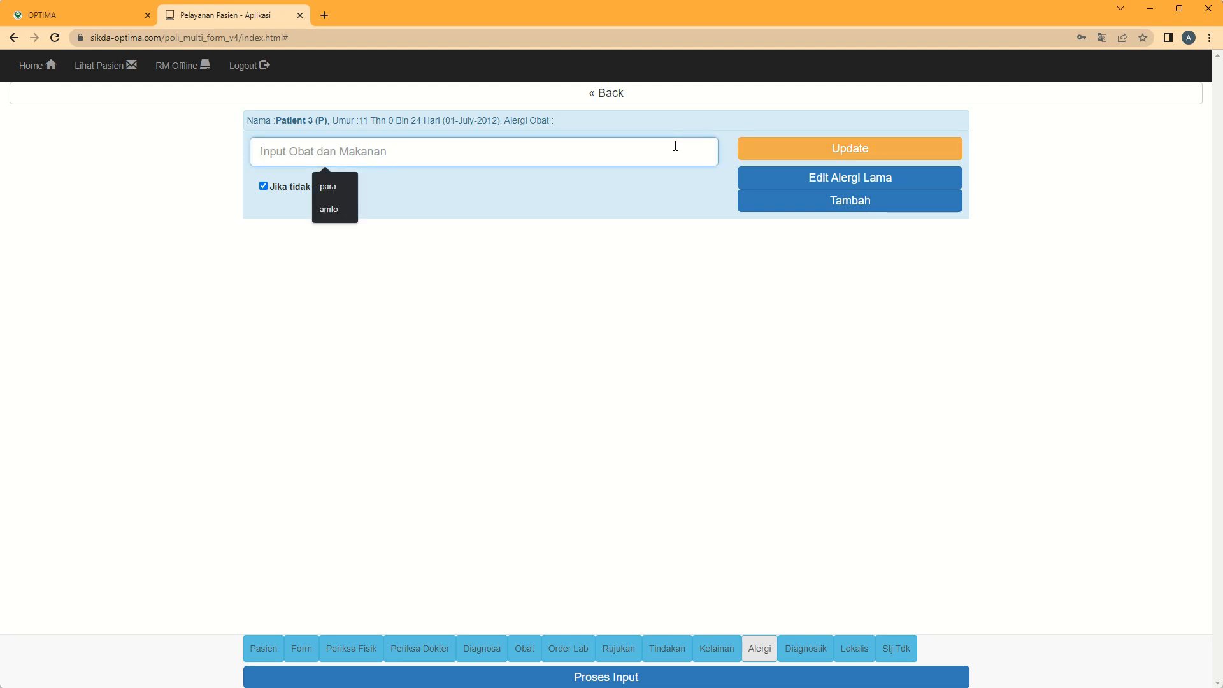
{"action": "left_click", "coordinate": [671, 379]}
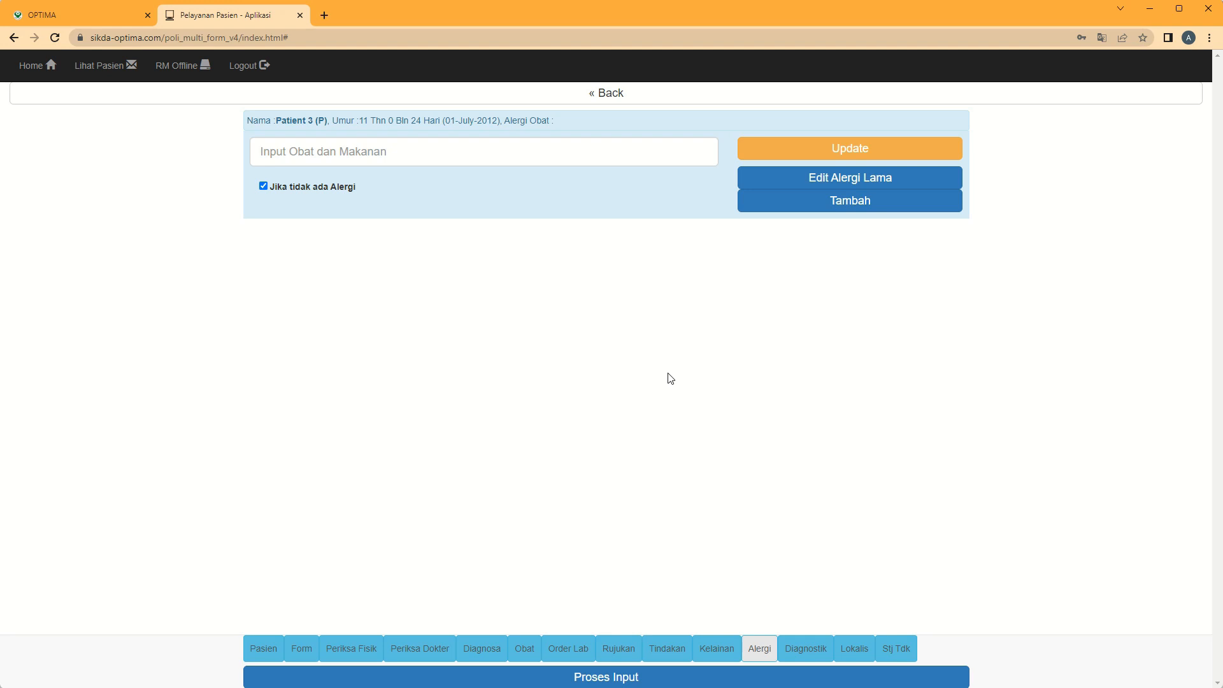
{"action": "left_click", "coordinate": [826, 656]}
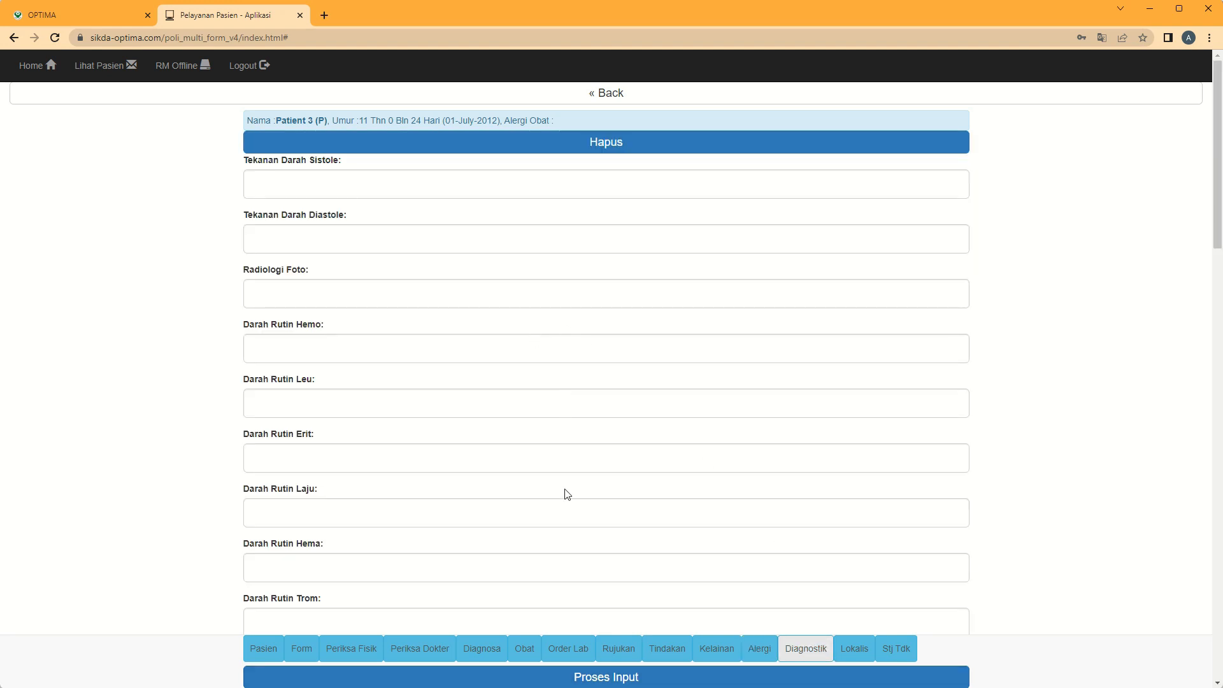
Step: Review the Diagnostik form, leaving blood pressure, radiology and Darah Rutin blank
{"action": "scroll", "coordinate": [568, 486], "scroll_direction": "down", "scroll_amount": 13}
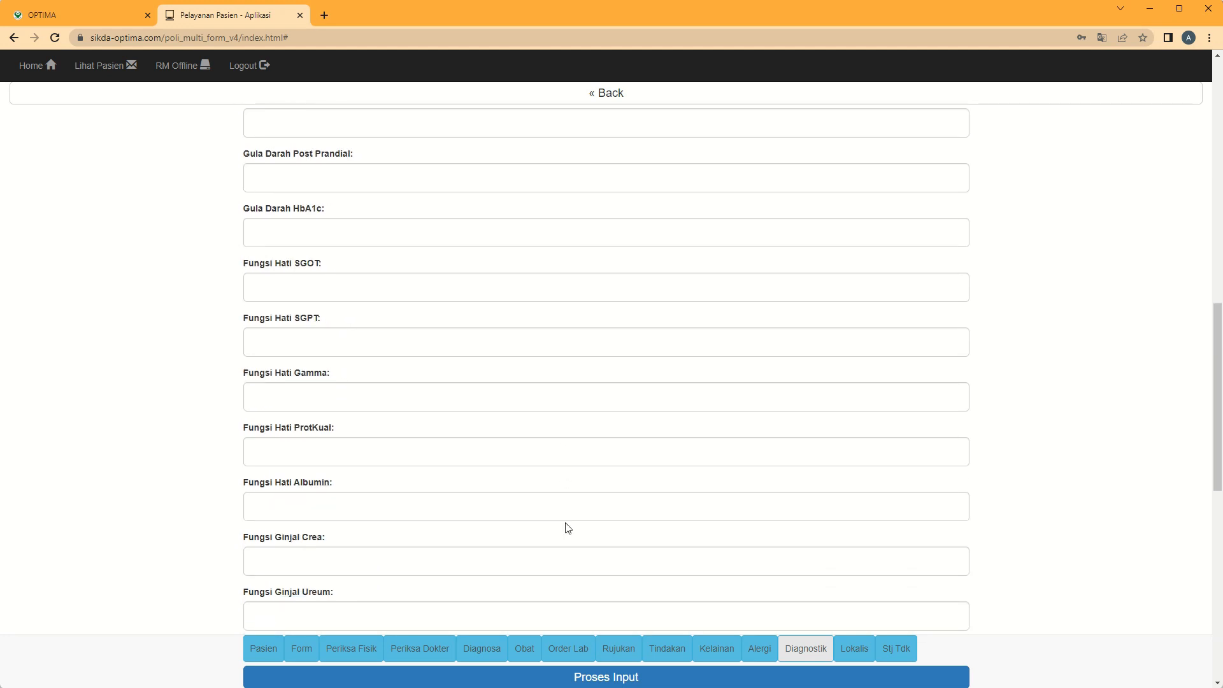
{"action": "scroll", "coordinate": [568, 528], "scroll_direction": "up", "scroll_amount": 4}
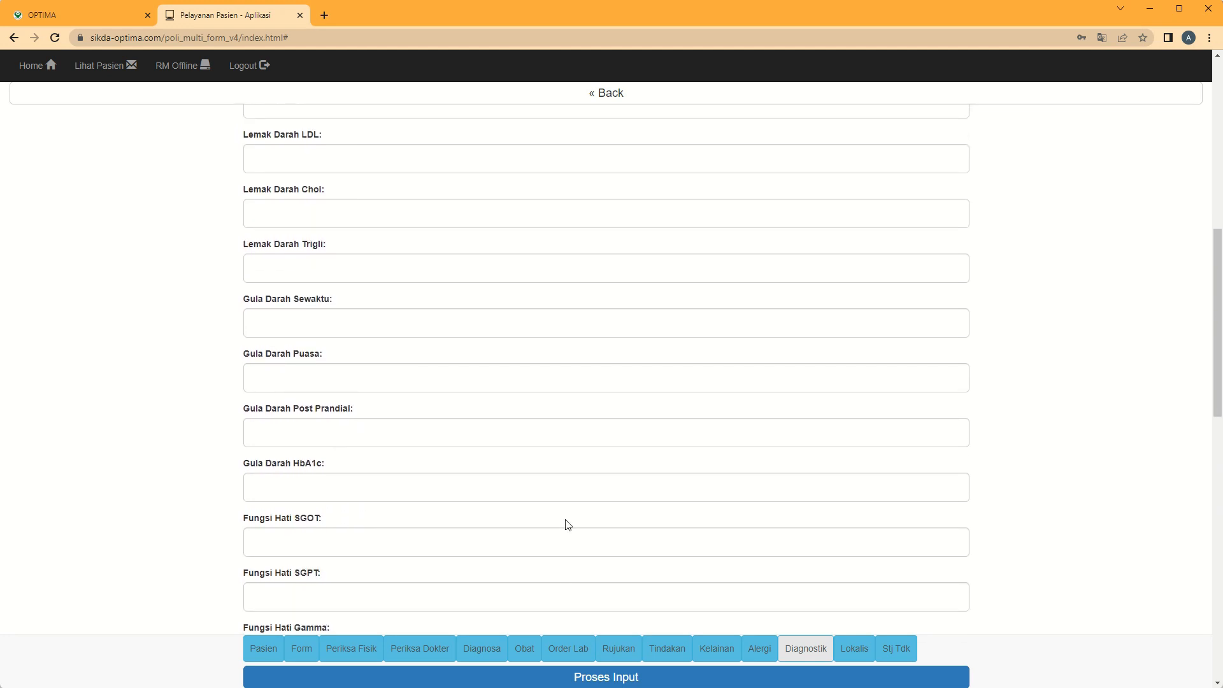
{"action": "scroll", "coordinate": [568, 524], "scroll_direction": "up", "scroll_amount": 5}
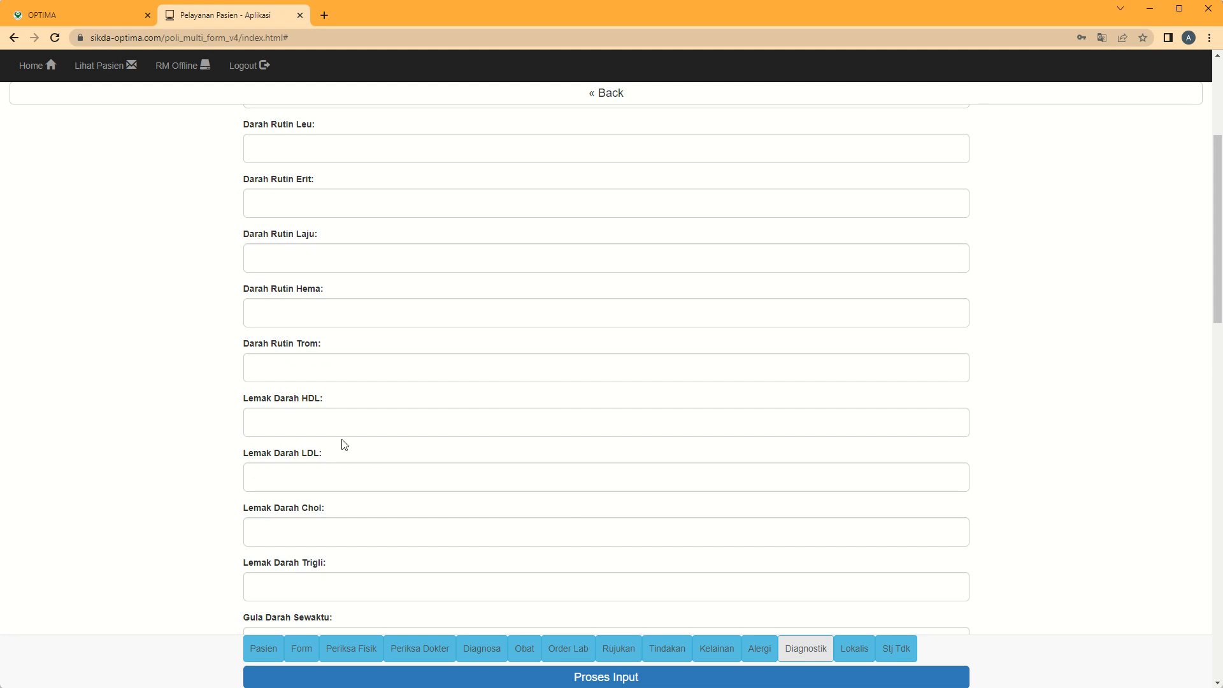
{"action": "scroll", "coordinate": [346, 450], "scroll_direction": "down", "scroll_amount": 3}
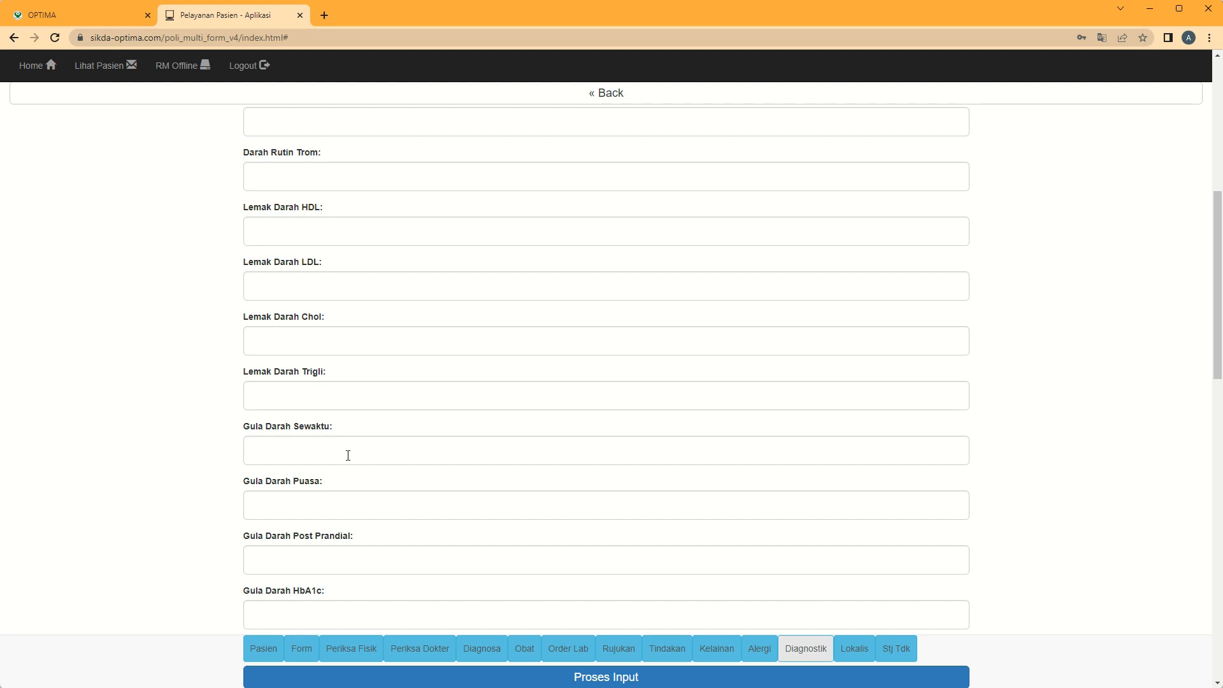
{"action": "scroll", "coordinate": [348, 455], "scroll_direction": "down", "scroll_amount": 3}
{"action": "scroll", "coordinate": [349, 460], "scroll_direction": "down", "scroll_amount": 3}
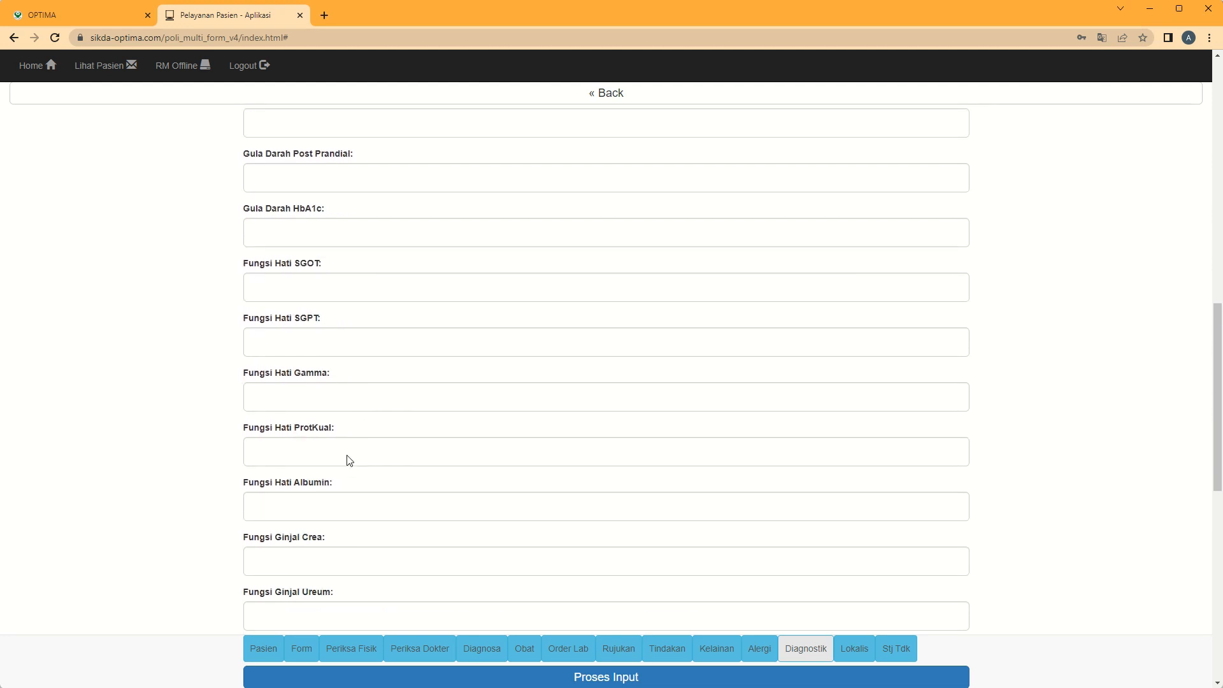
{"action": "scroll", "coordinate": [349, 460], "scroll_direction": "down", "scroll_amount": 3}
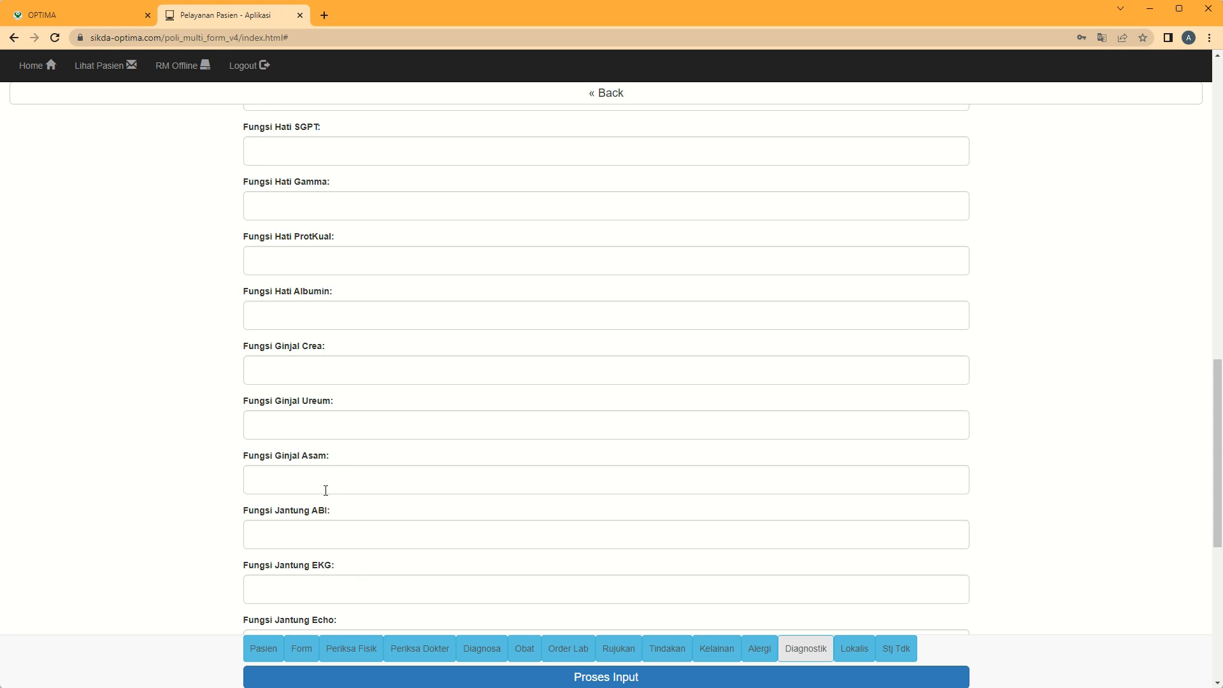
{"action": "left_click", "coordinate": [855, 651]}
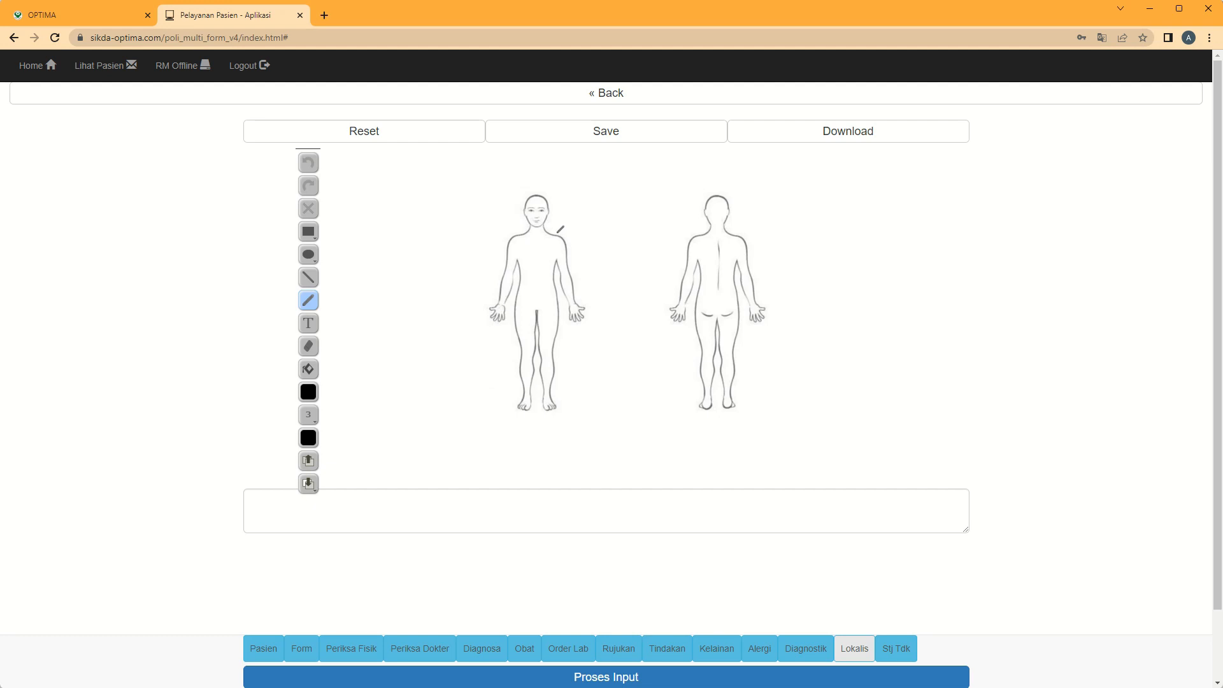
Step: Draw a cross mark on the front body figure's left shoulder, leaving the notes empty
{"action": "left_click_drag", "start_coordinate": [563, 238], "coordinate": [558, 255]}
{"action": "left_click", "coordinate": [435, 517]}
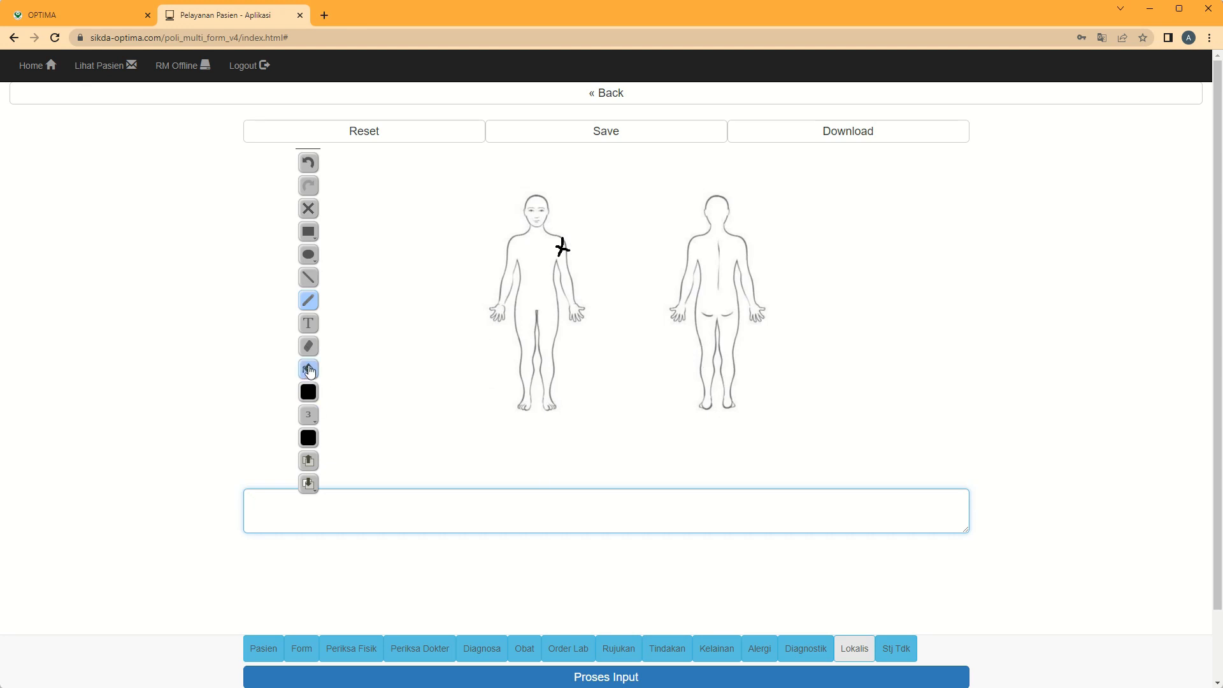
{"action": "left_click", "coordinate": [902, 648]}
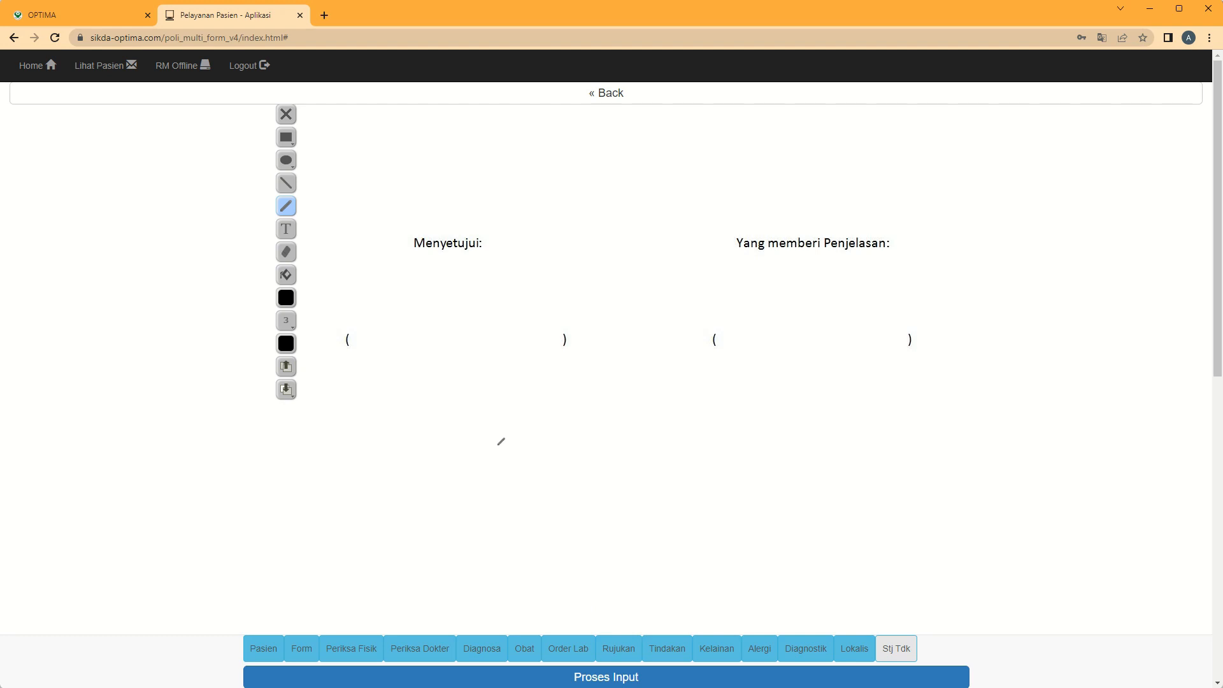
Step: Submit the visit with a Tenaga Medis entry as Dokter Pcare, declining the print prompt
{"action": "left_click", "coordinate": [594, 675]}
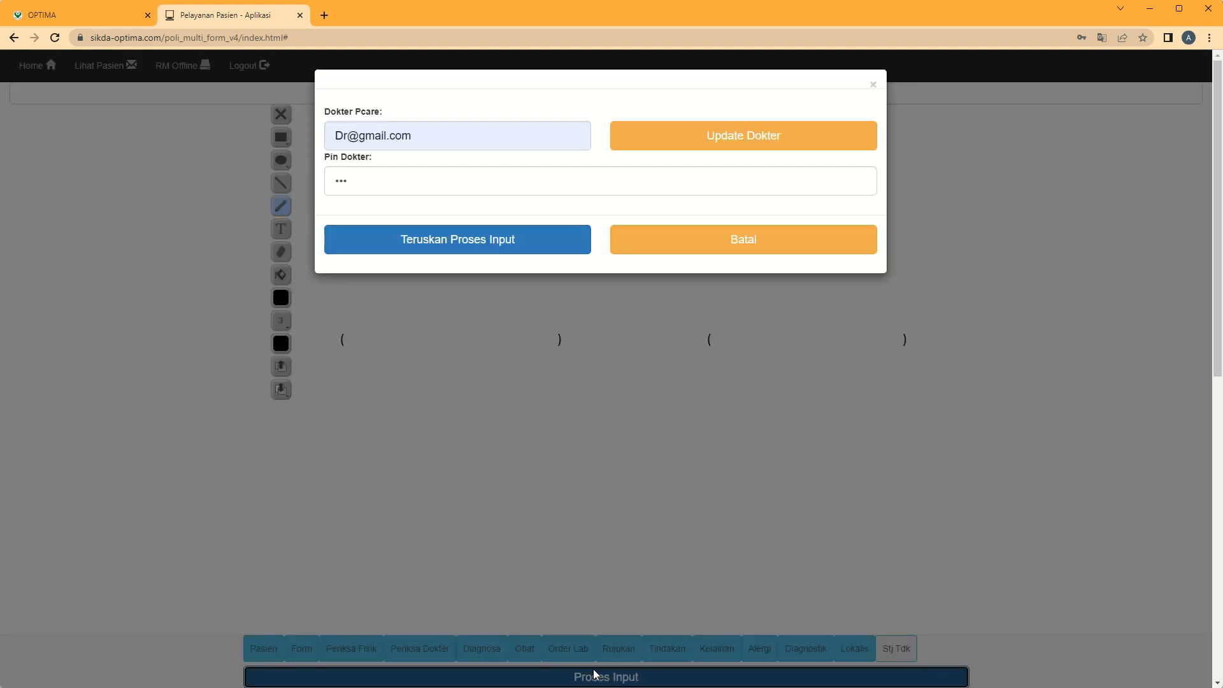
{"action": "left_click", "coordinate": [727, 135]}
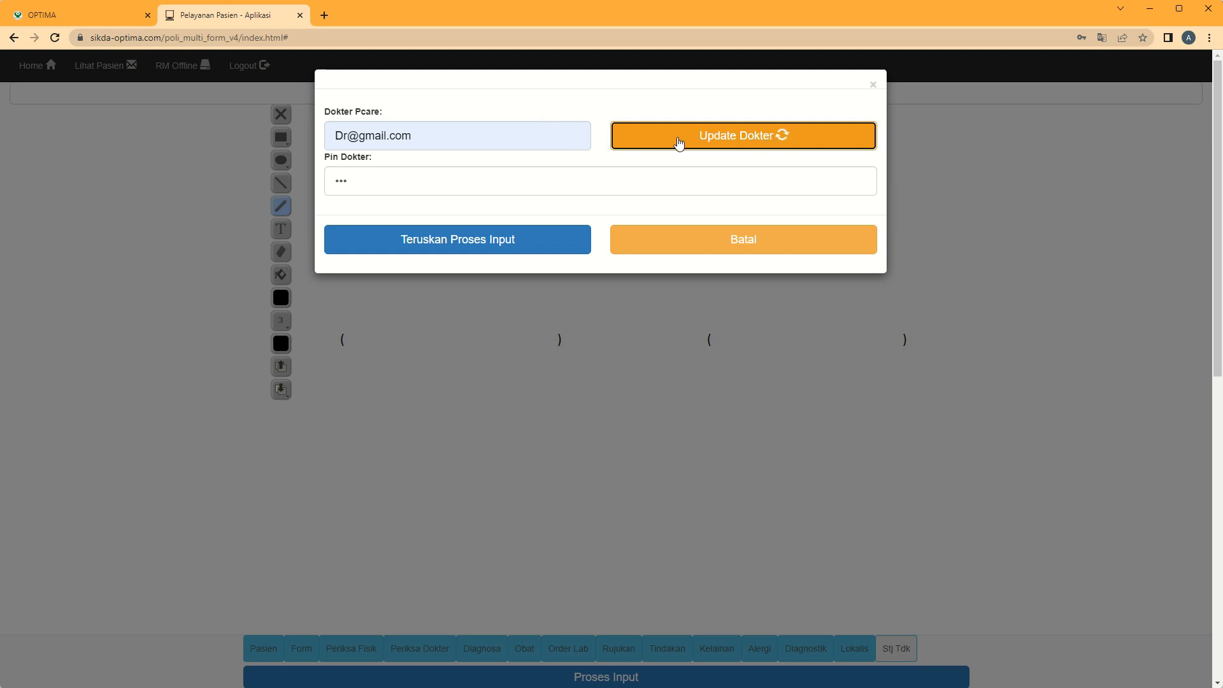
{"action": "left_click", "coordinate": [558, 143]}
{"action": "left_click_drag", "start_coordinate": [558, 142], "coordinate": [306, 140]}
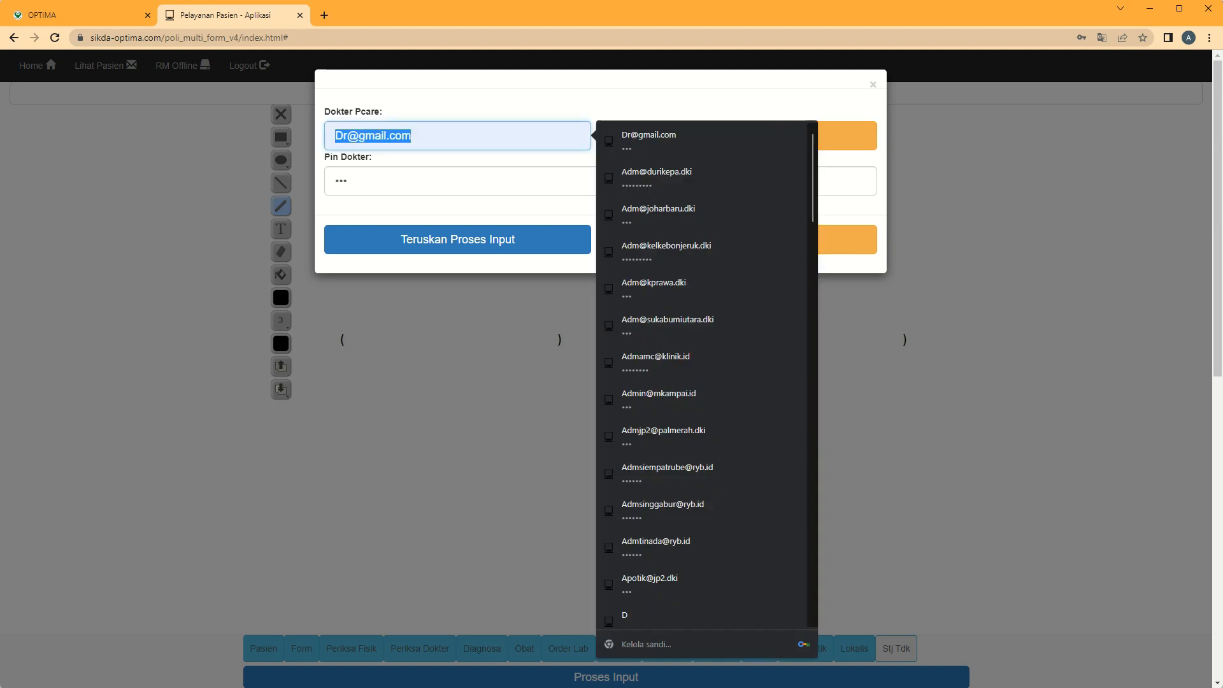
{"action": "type", "text": "t"}
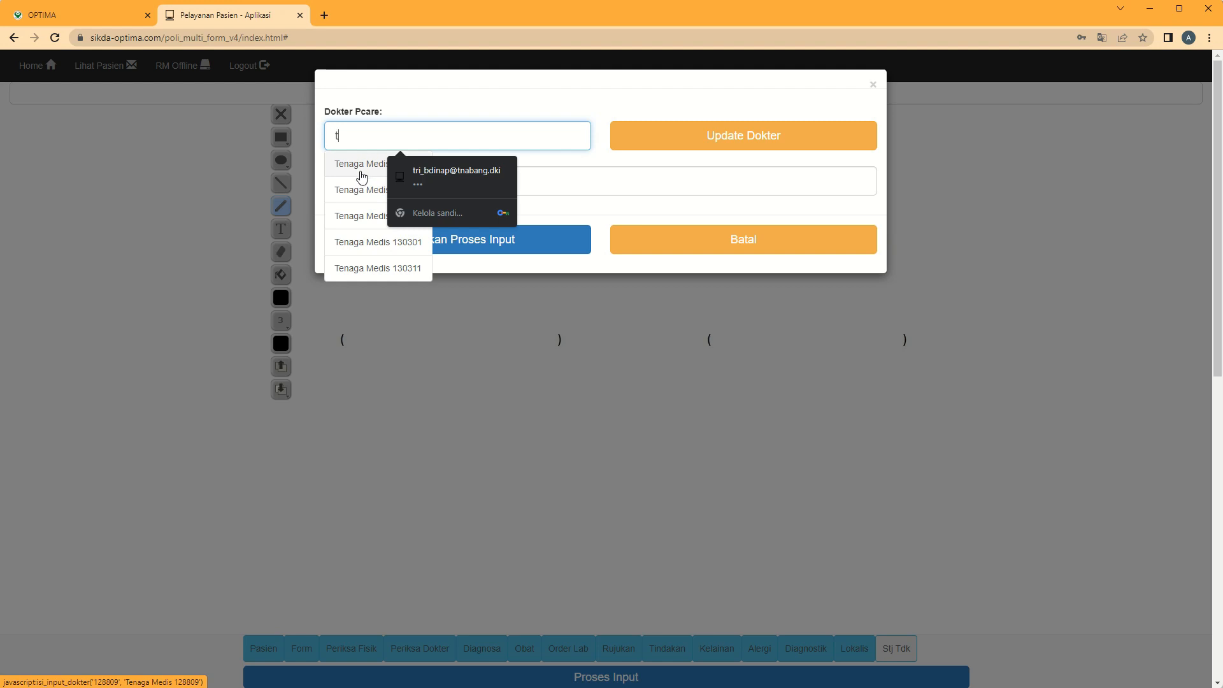
{"action": "left_click", "coordinate": [369, 269]}
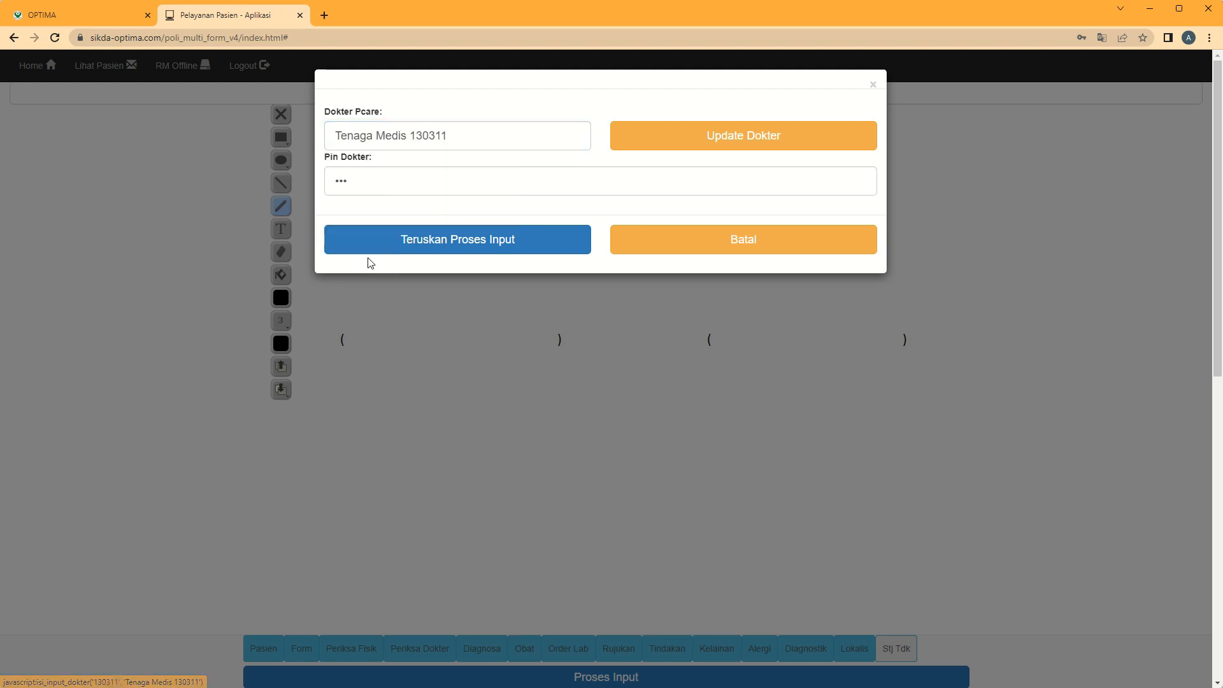
{"action": "left_click", "coordinate": [538, 246]}
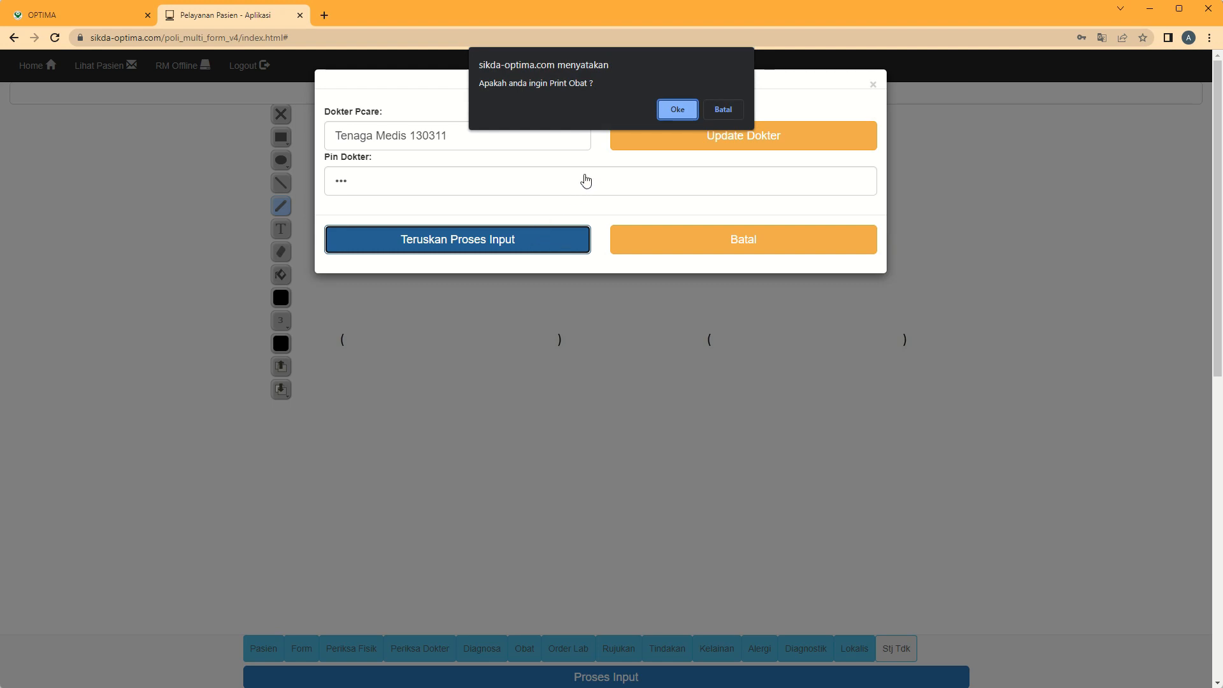
{"action": "left_click", "coordinate": [724, 109]}
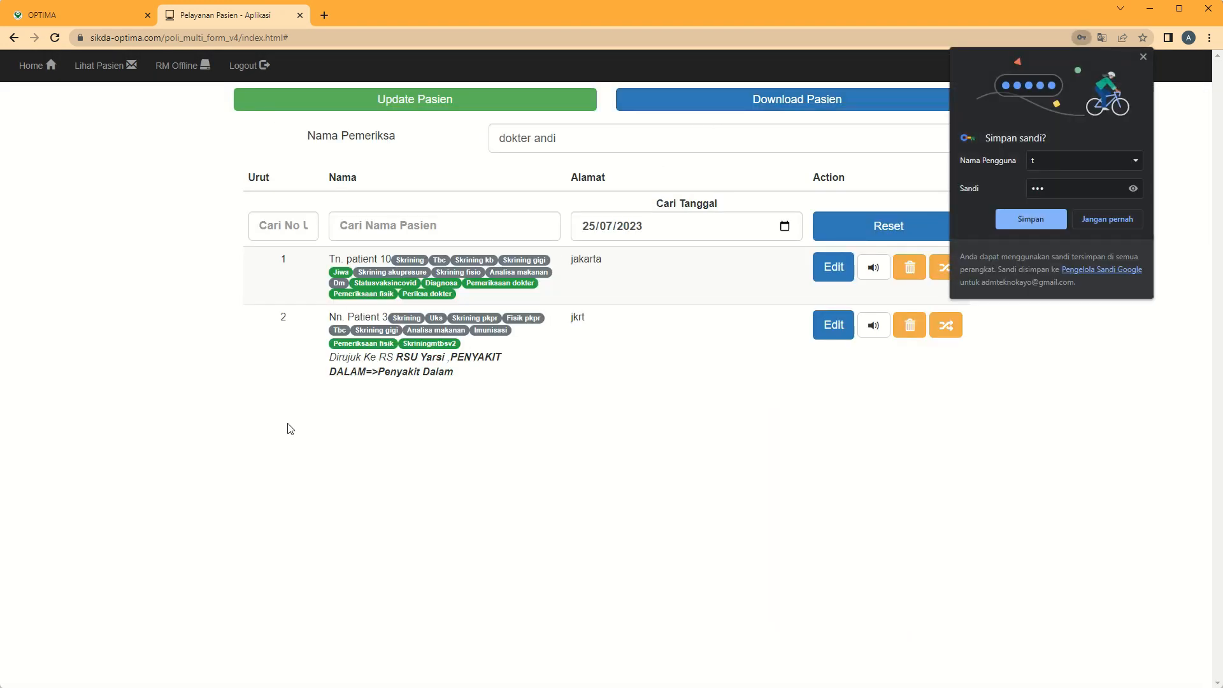